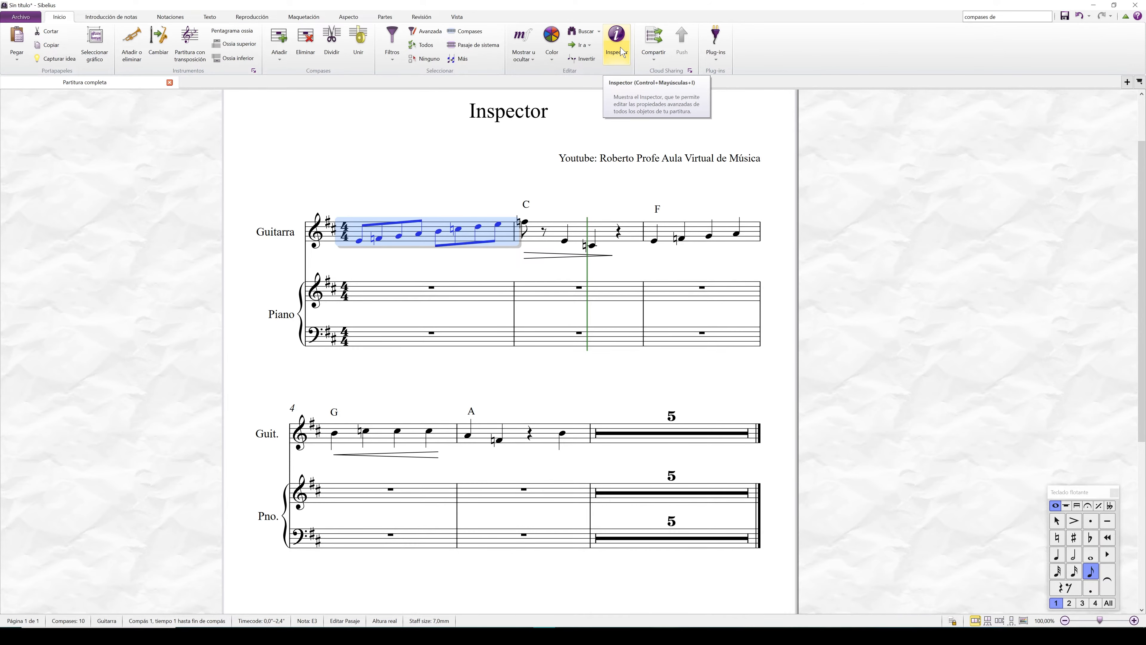
- Open the Inspector for the selected first bar of the guitar staff
click(623, 51)
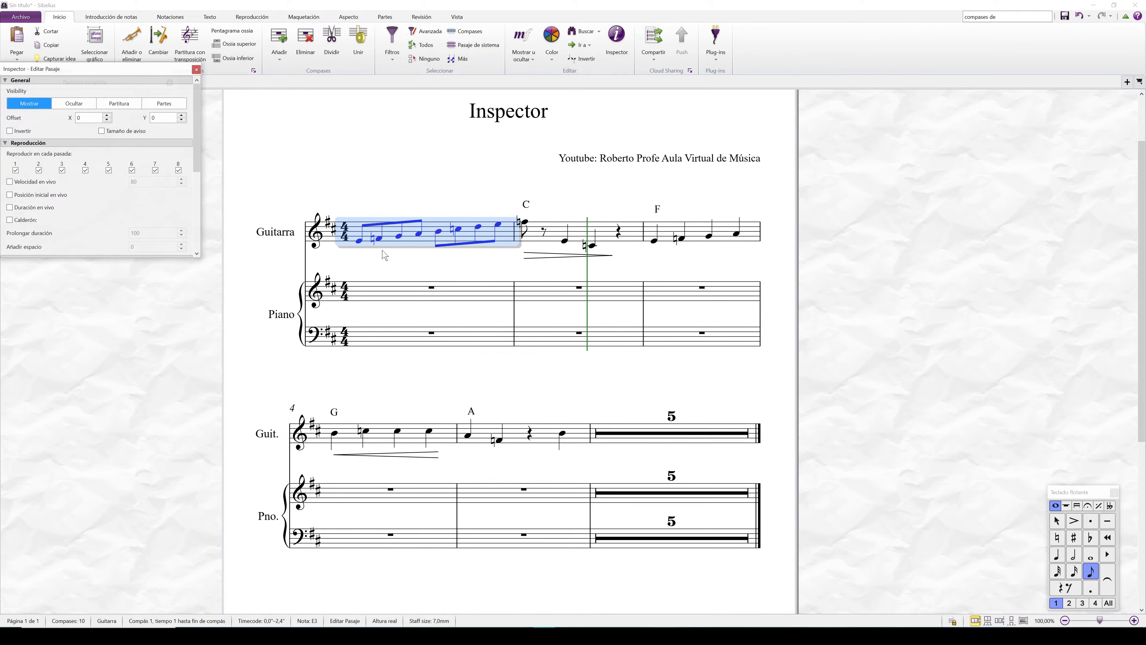
click(379, 262)
click(394, 235)
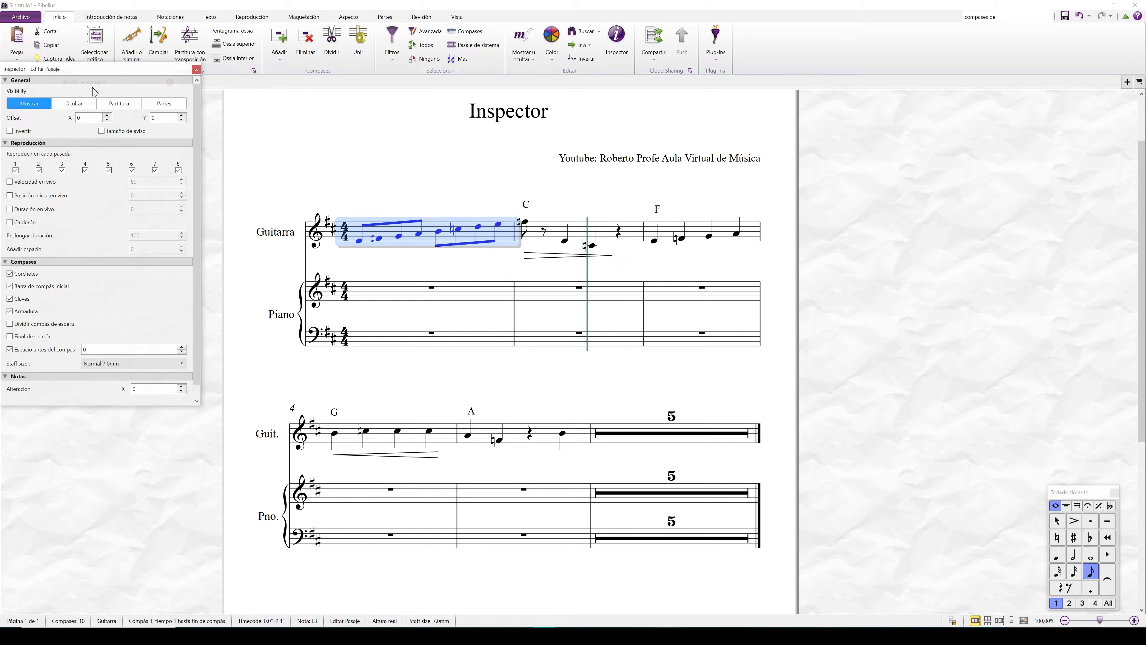
- Try the Ocultar, Partitura and Partes visibility options on the first guitar bar and restore Mostrar
click(75, 108)
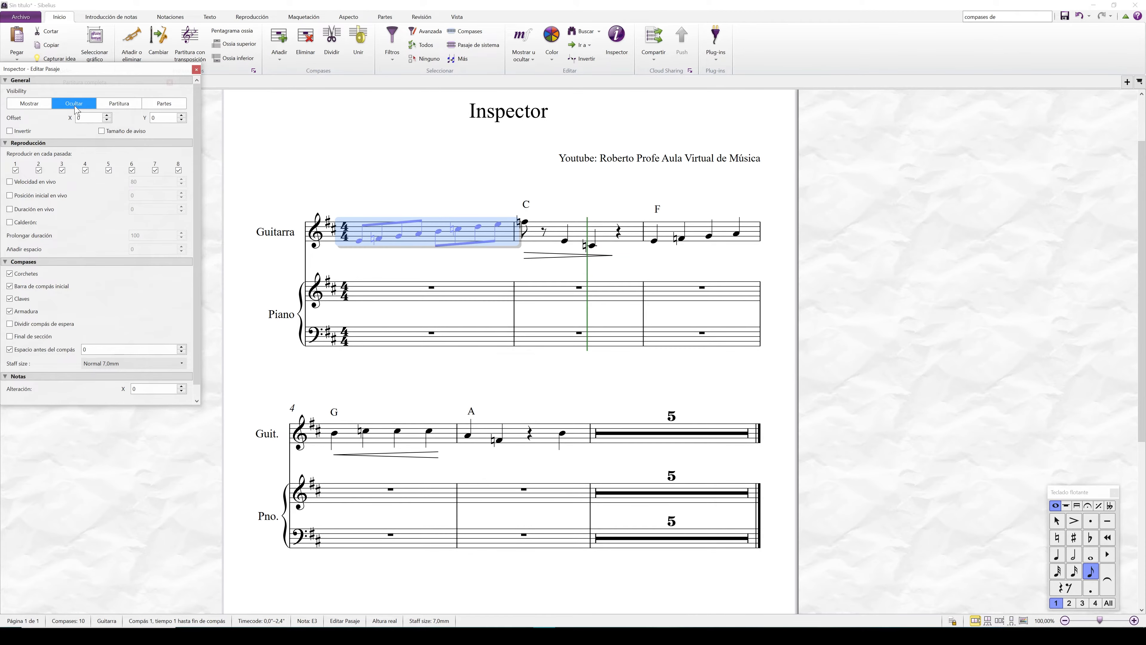
click(118, 105)
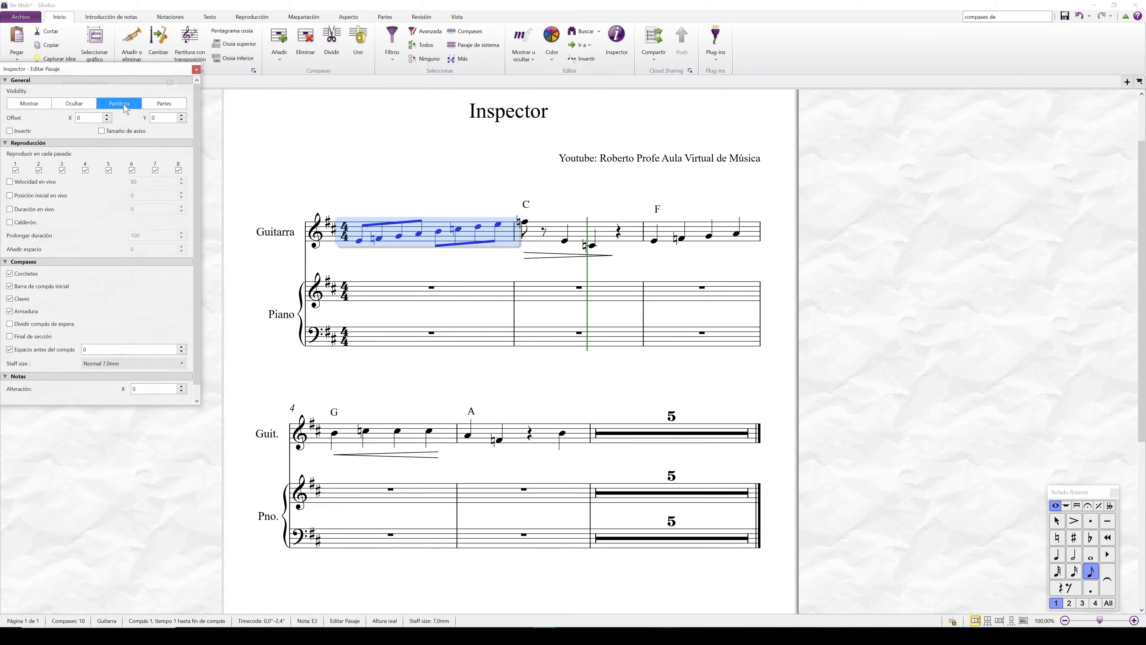
click(171, 108)
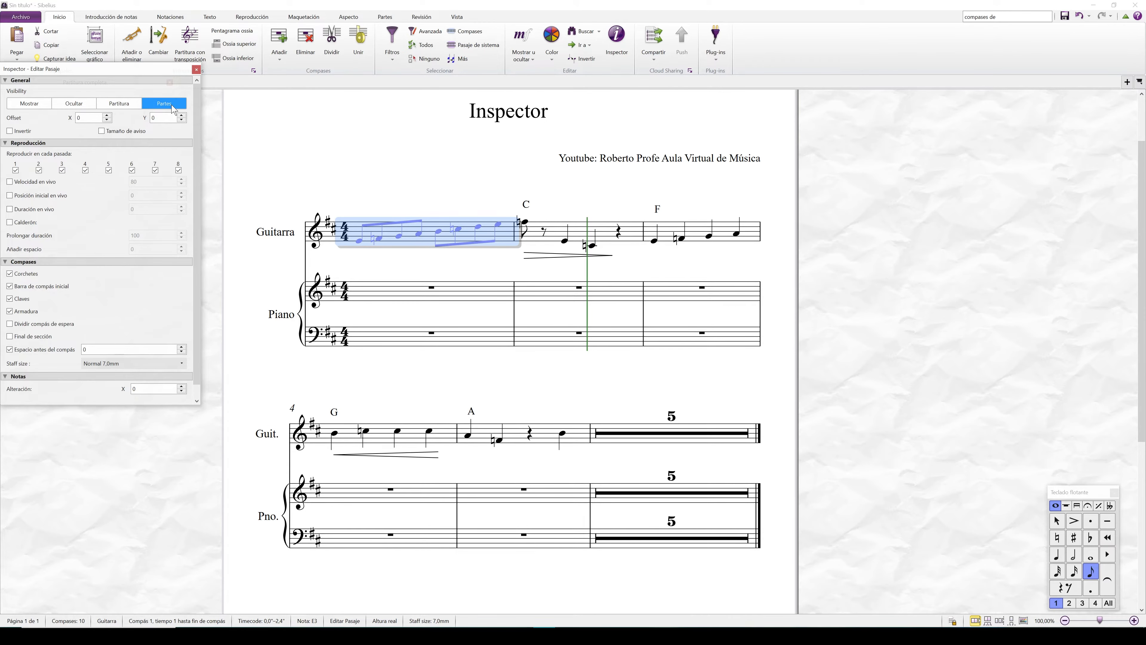
click(119, 103)
click(29, 103)
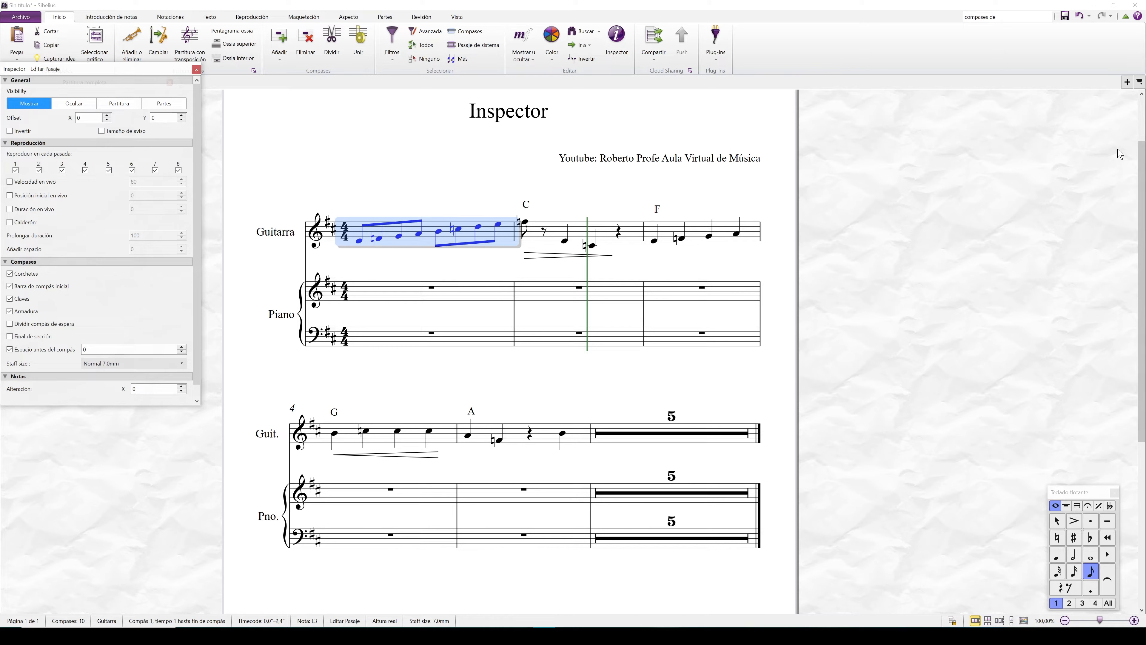
- Open the Guitarra part in its own tab and move the Inspector clear of the music
click(1127, 82)
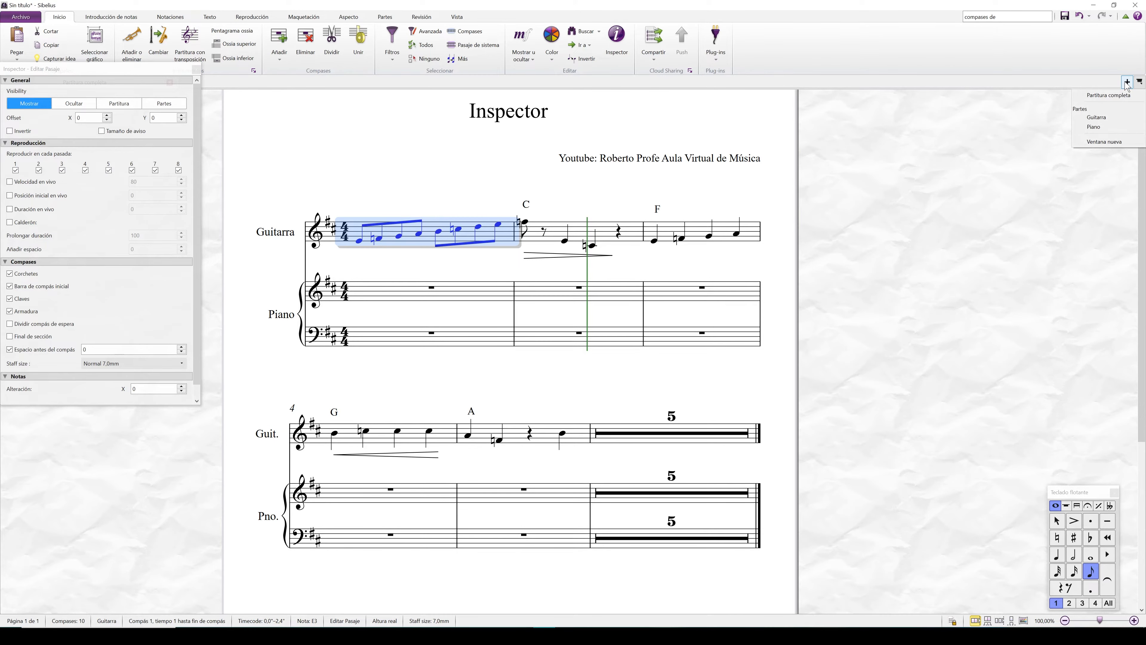
click(1100, 117)
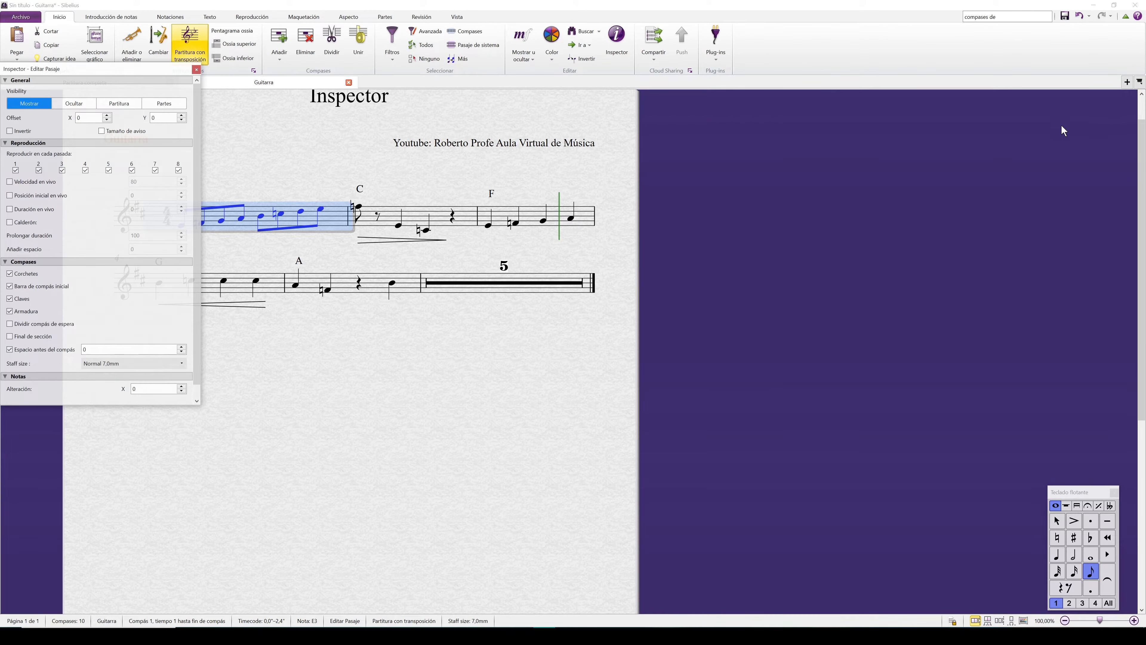
drag(158, 69, 947, 153)
- From the full score, try Partes visibility on the first guitar bar, check it in the Guitarra part, try Partitura and restore Mostrar
click(121, 83)
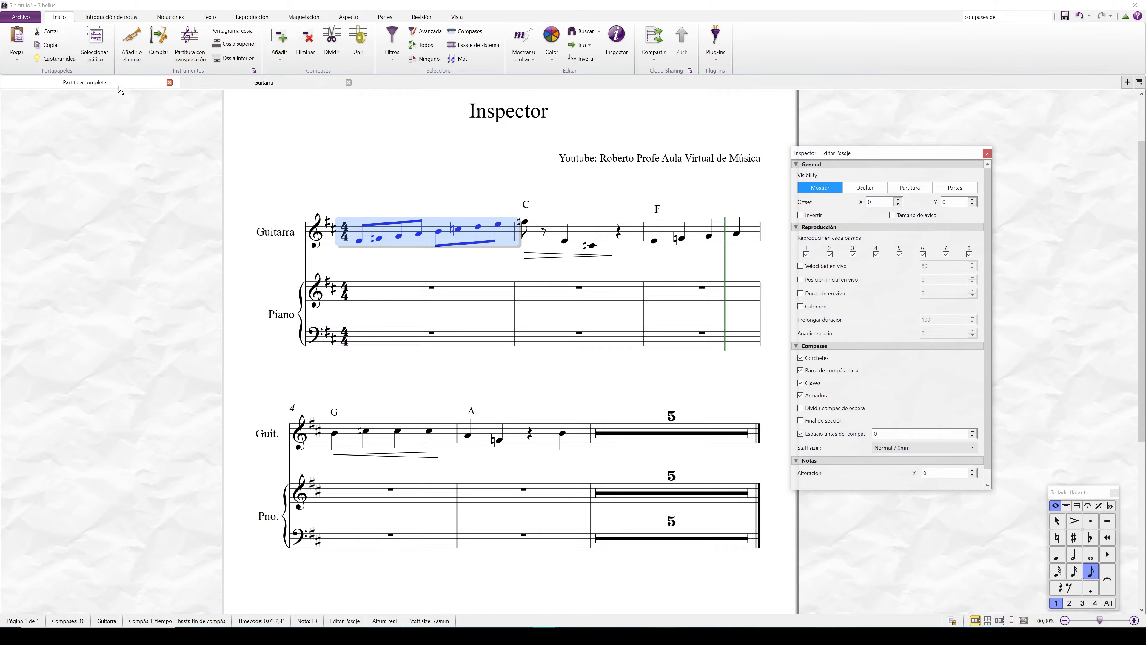
click(963, 189)
click(271, 82)
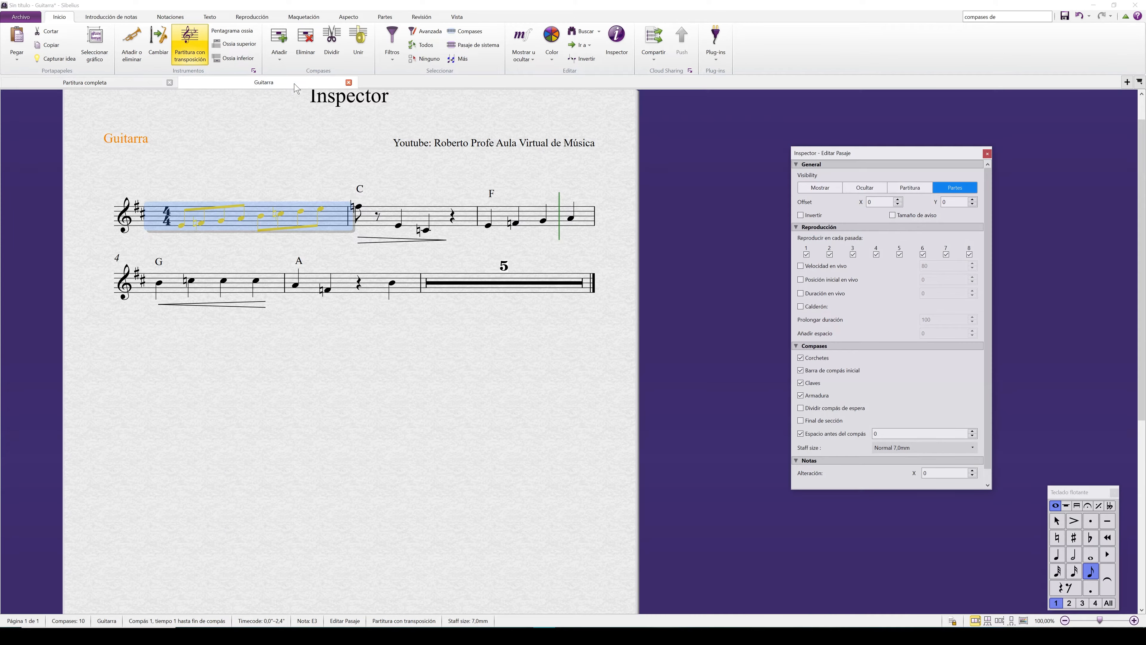
click(908, 189)
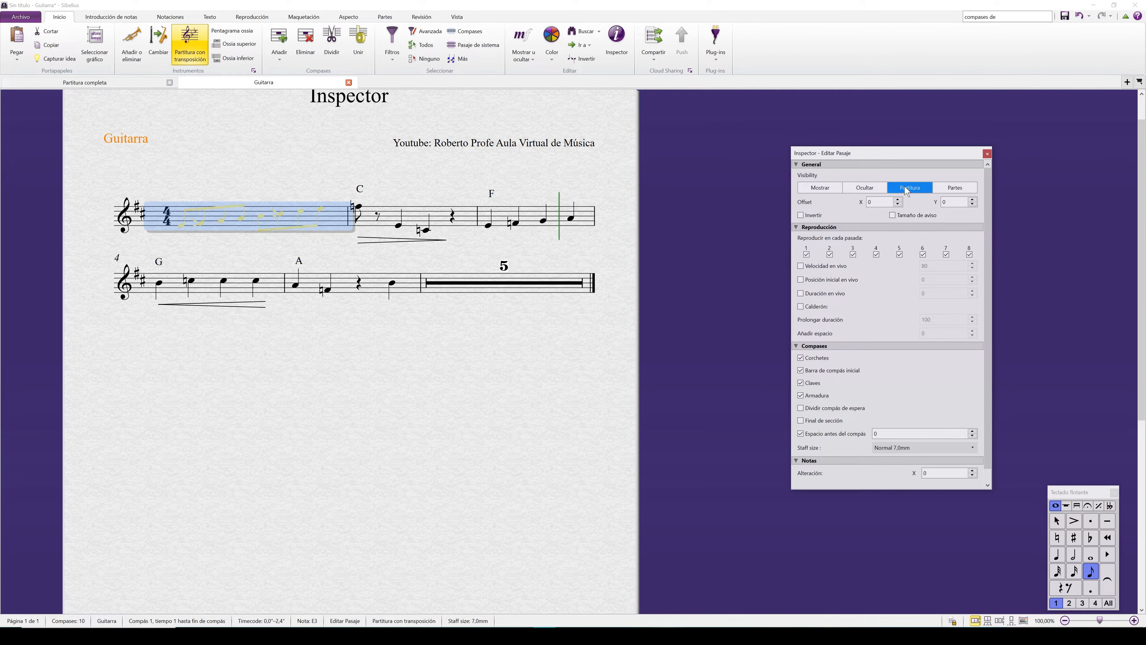
click(818, 188)
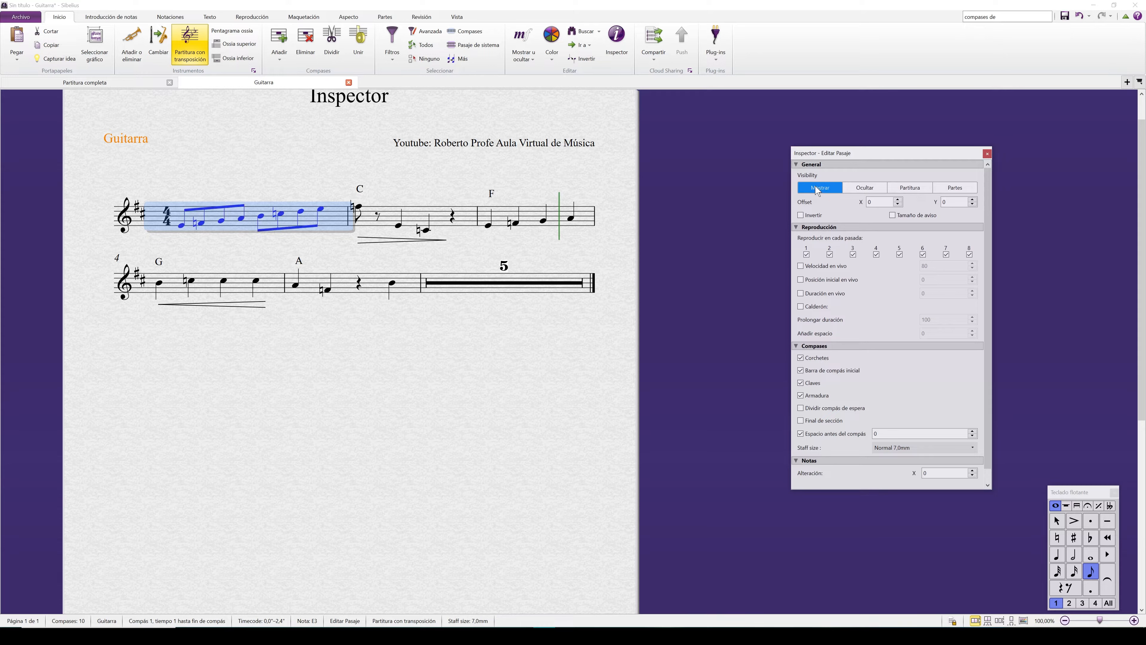
- Return to the full score, close the Guitarra part and place the Inspector in the empty area beside the page
click(104, 83)
click(348, 82)
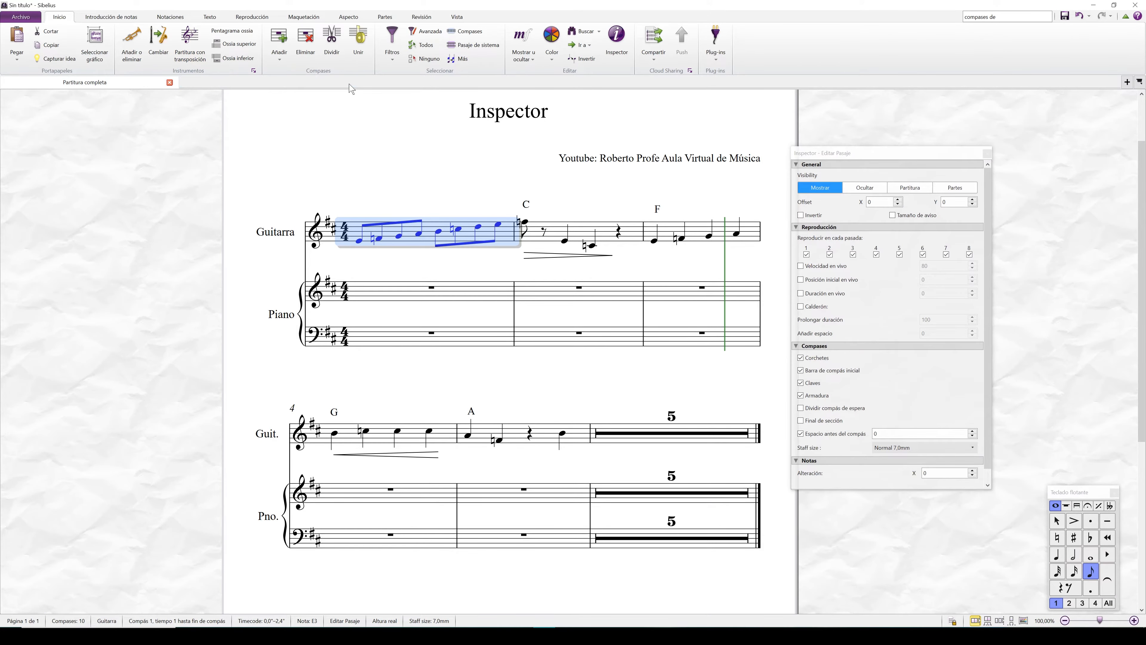
drag(921, 161, 141, 132)
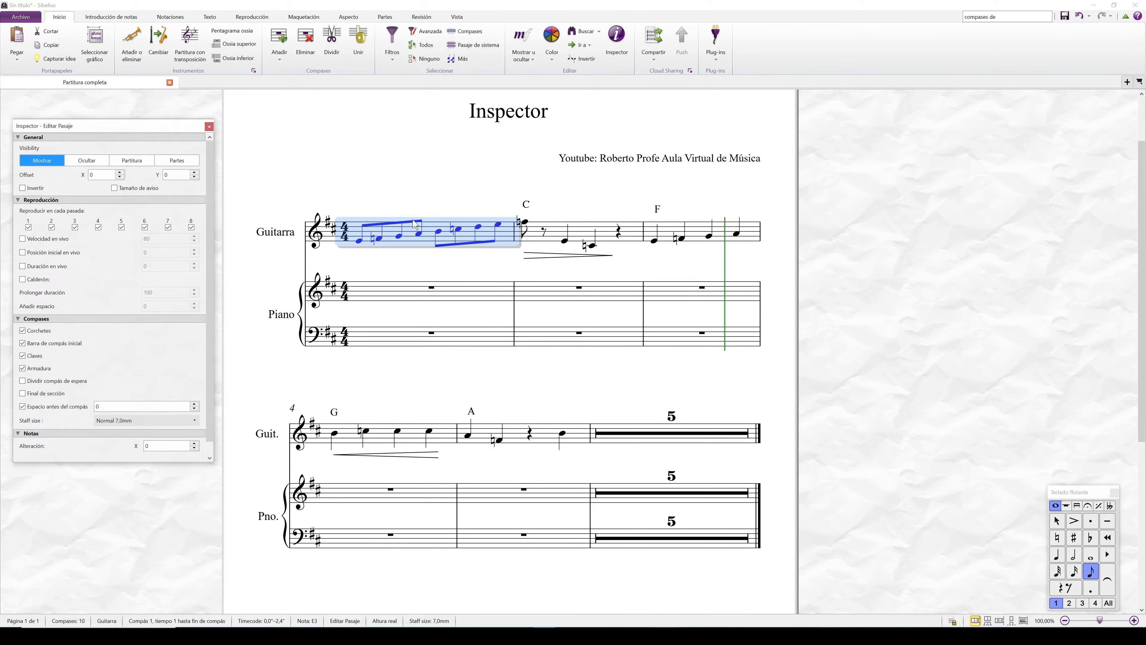
- Set both the X and Y offsets of the first guitar bar's notes to 0,41
click(120, 173)
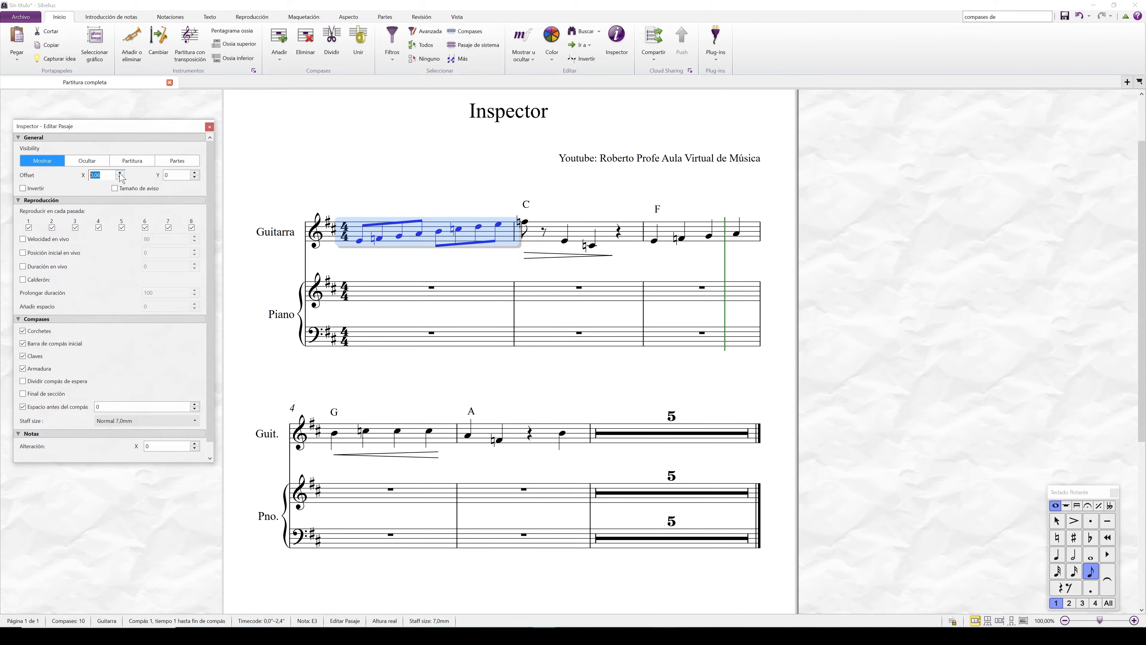
drag(120, 175, 120, 180)
drag(194, 173, 193, 178)
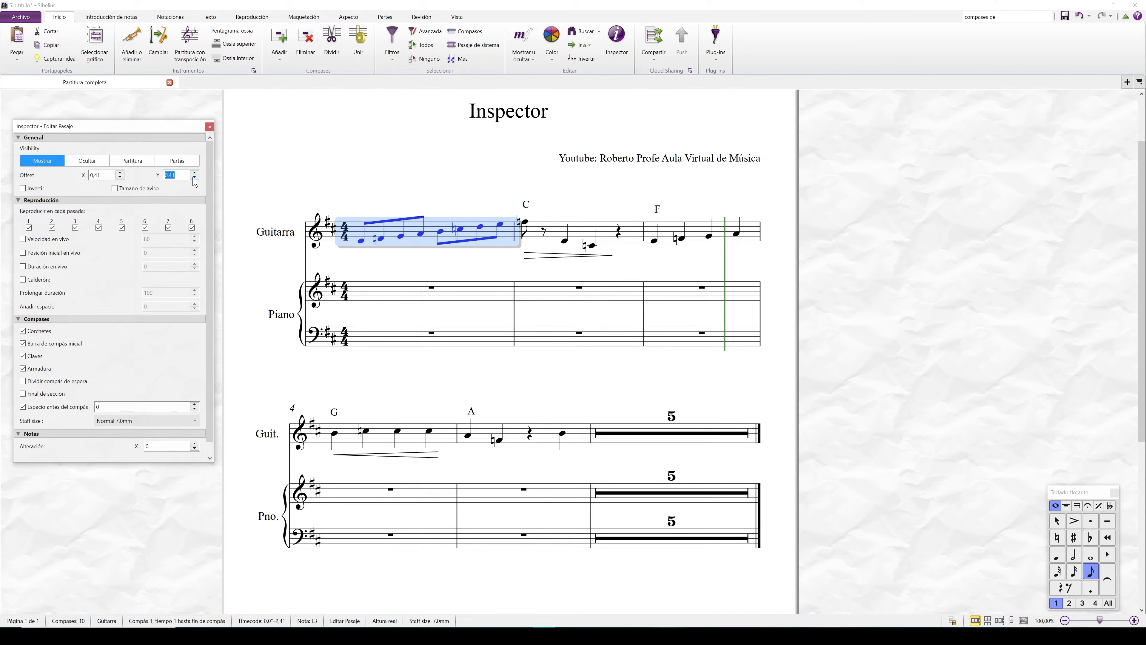
- Try flipping the passage's stems and revert them, and set its Y offset to 0,19
click(23, 188)
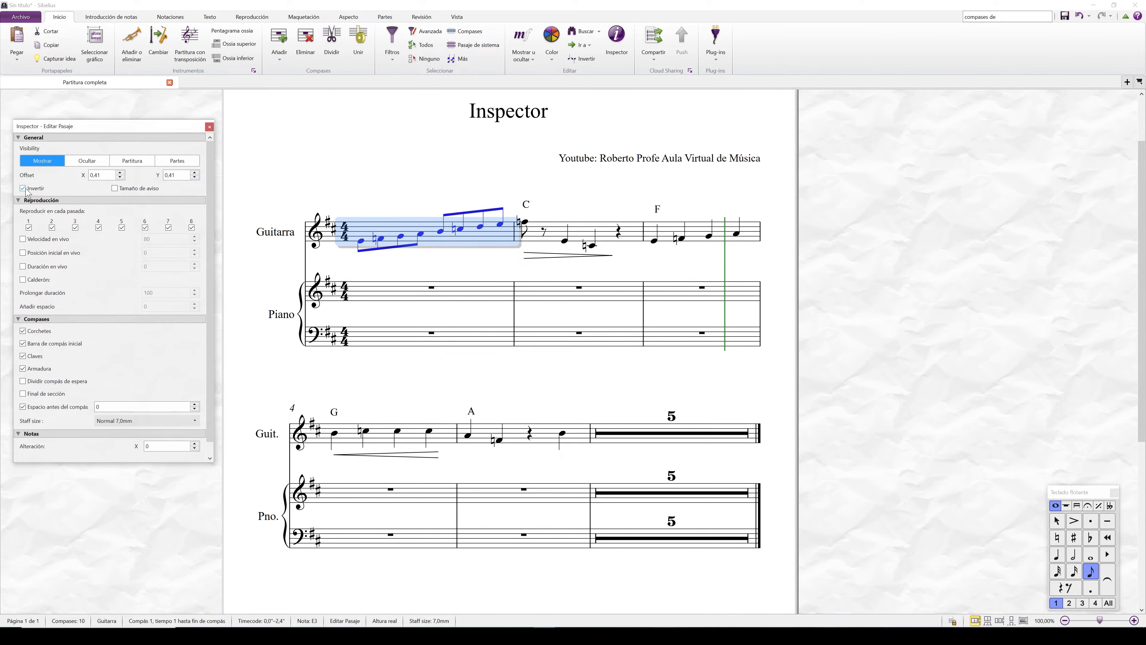
click(26, 190)
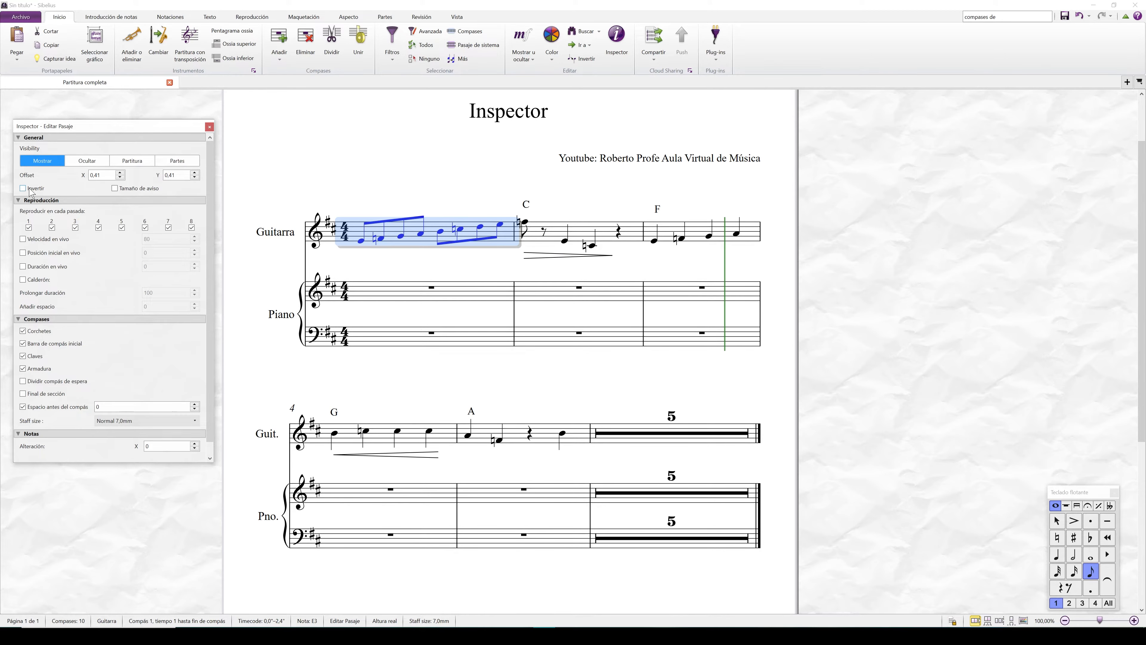
click(195, 177)
- Try cue size (Tamaño de aviso) on the first guitar bar's notes and restore normal size
click(115, 189)
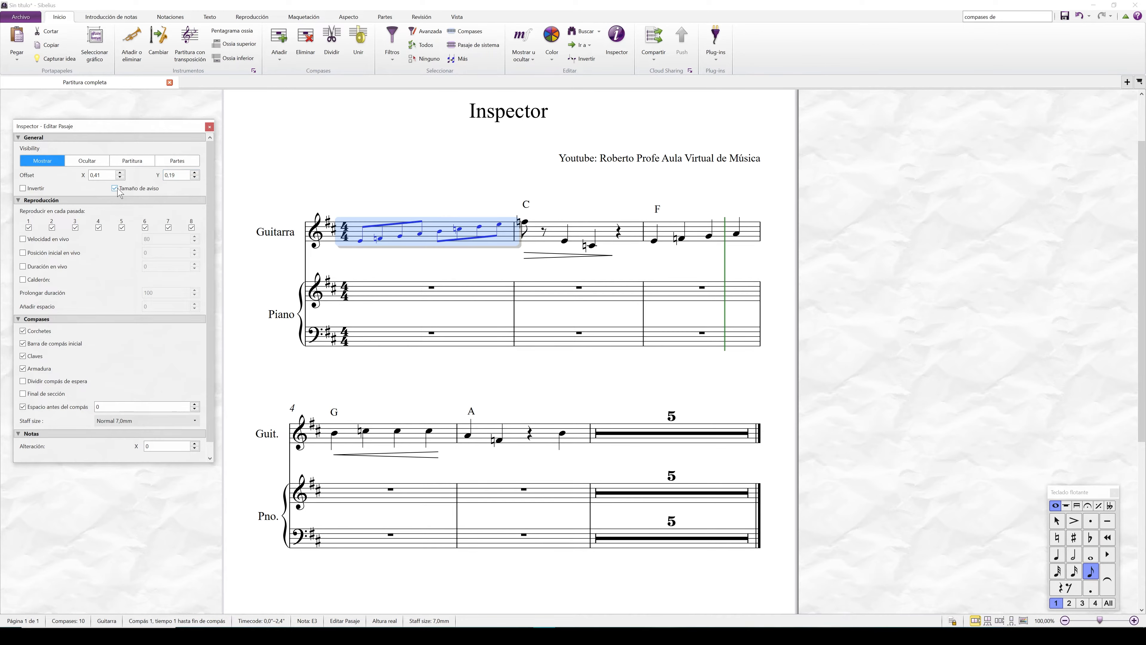
click(114, 189)
click(116, 189)
click(116, 189)
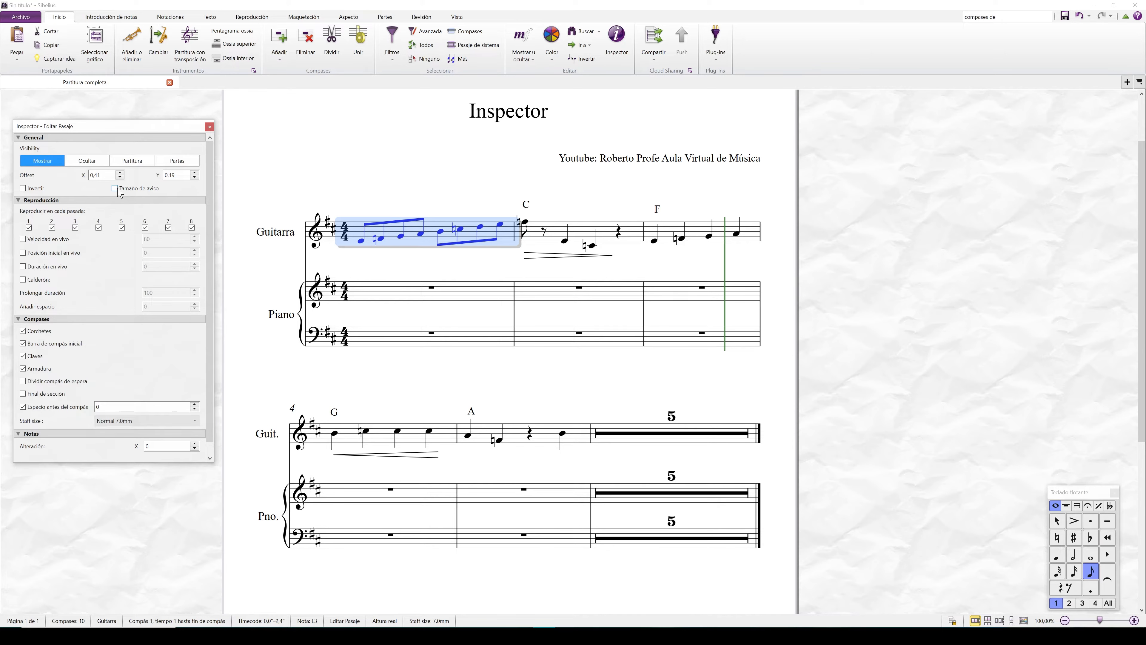
- Try hiding the brackets, initial barline, clefs and key signature of the first bar one by one, restoring each
click(23, 332)
click(23, 331)
click(23, 343)
click(23, 343)
click(24, 357)
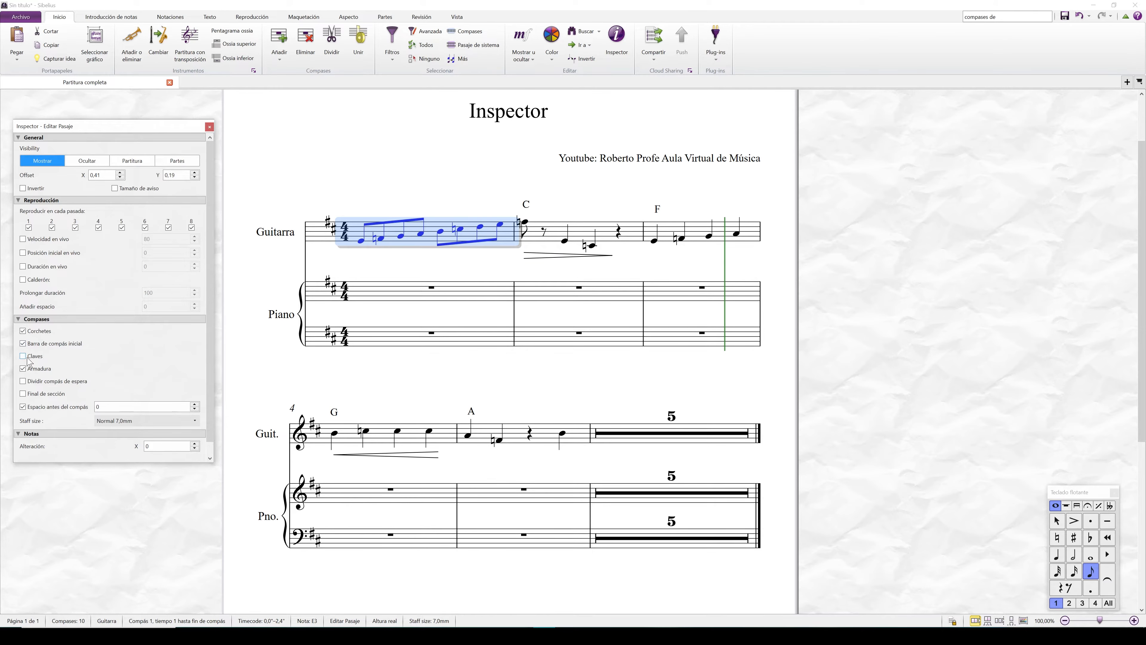
click(24, 357)
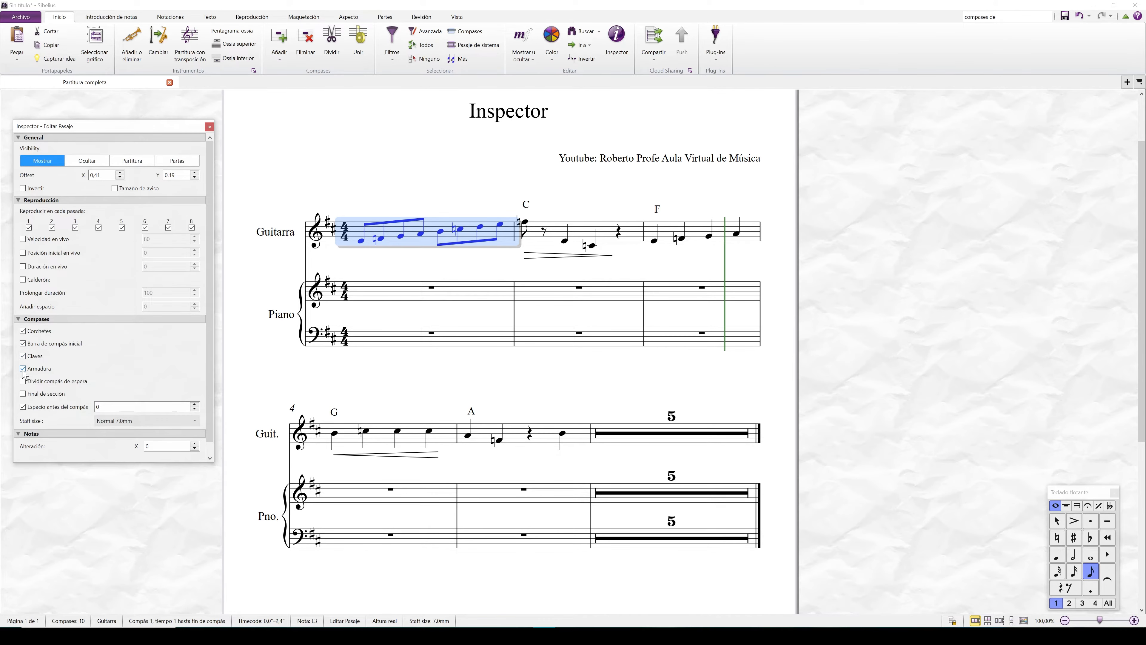
click(23, 369)
click(23, 369)
- Compare the Inspector options for the barline before the five-bar rest with those for the rest on one and several staves
click(591, 439)
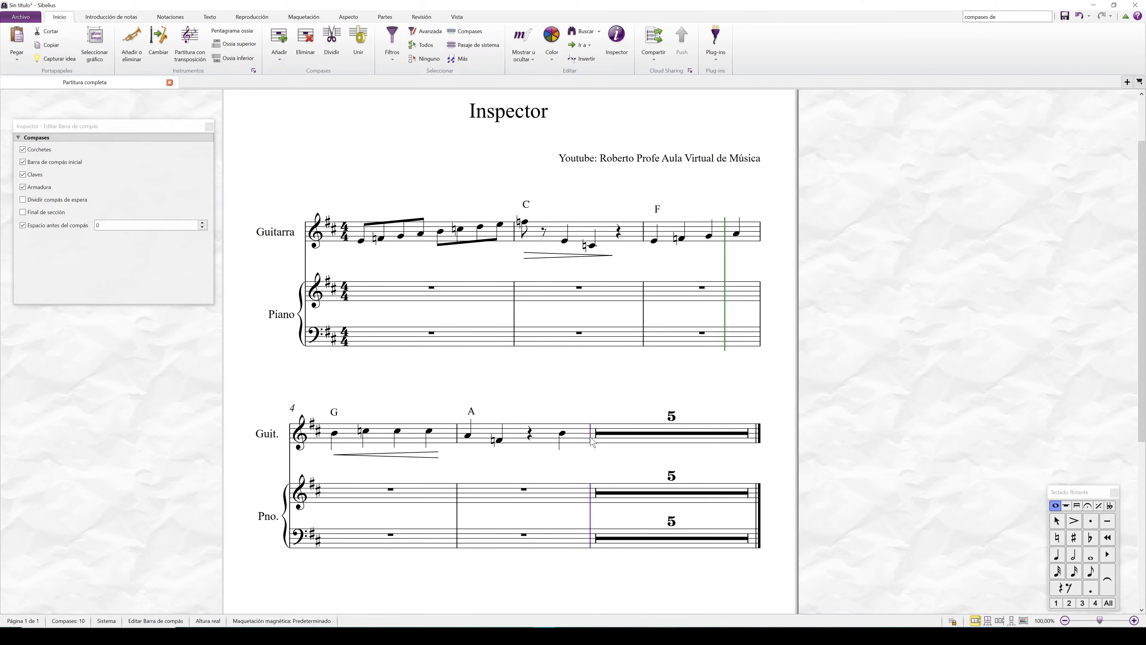
click(621, 444)
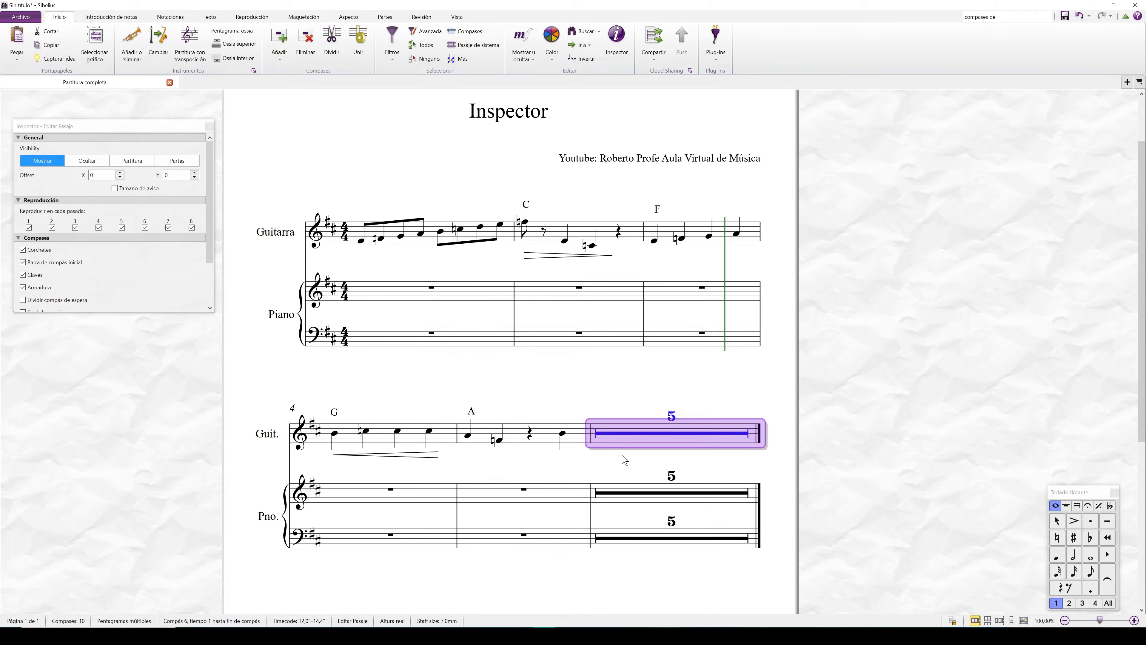
shift+click(630, 547)
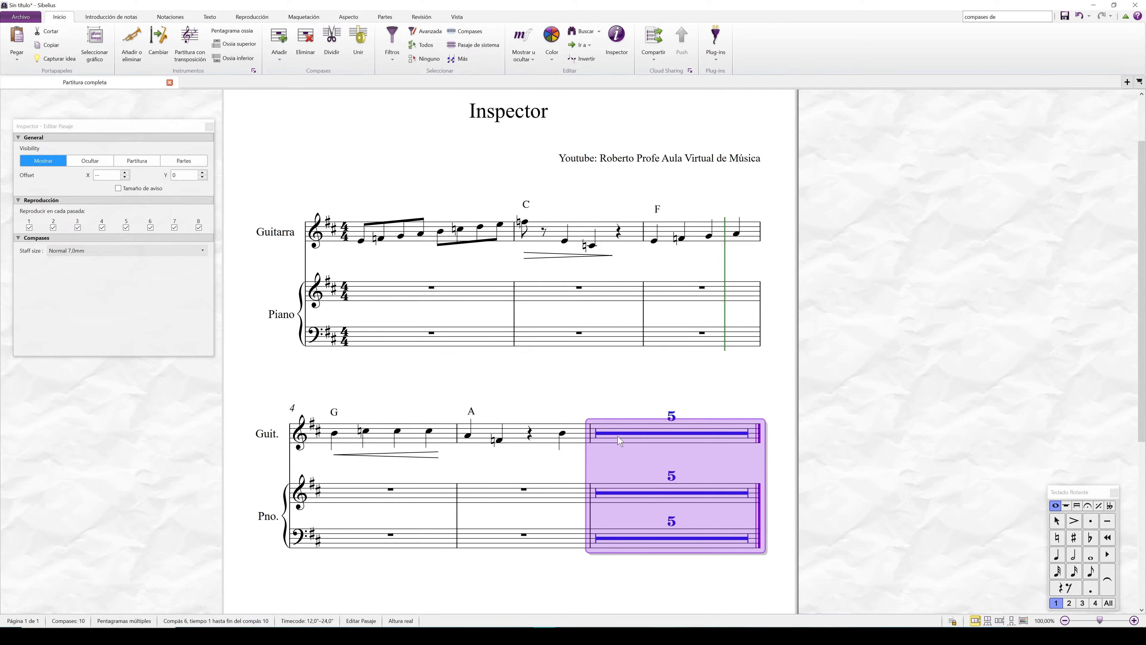
click(594, 441)
key(Escape)
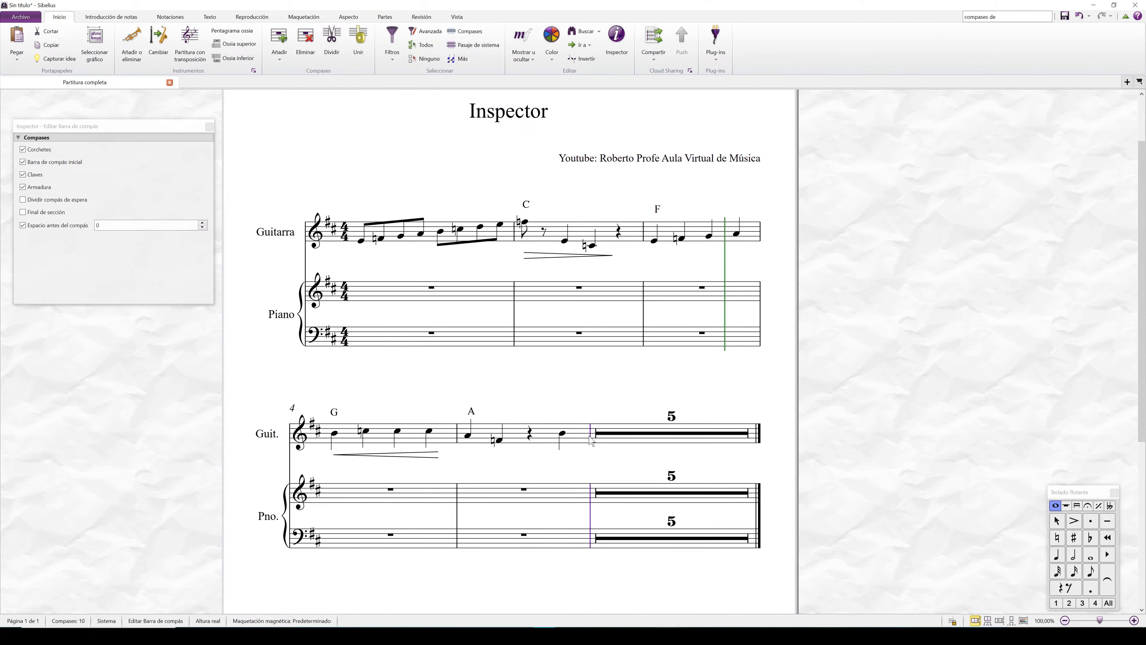
click(620, 444)
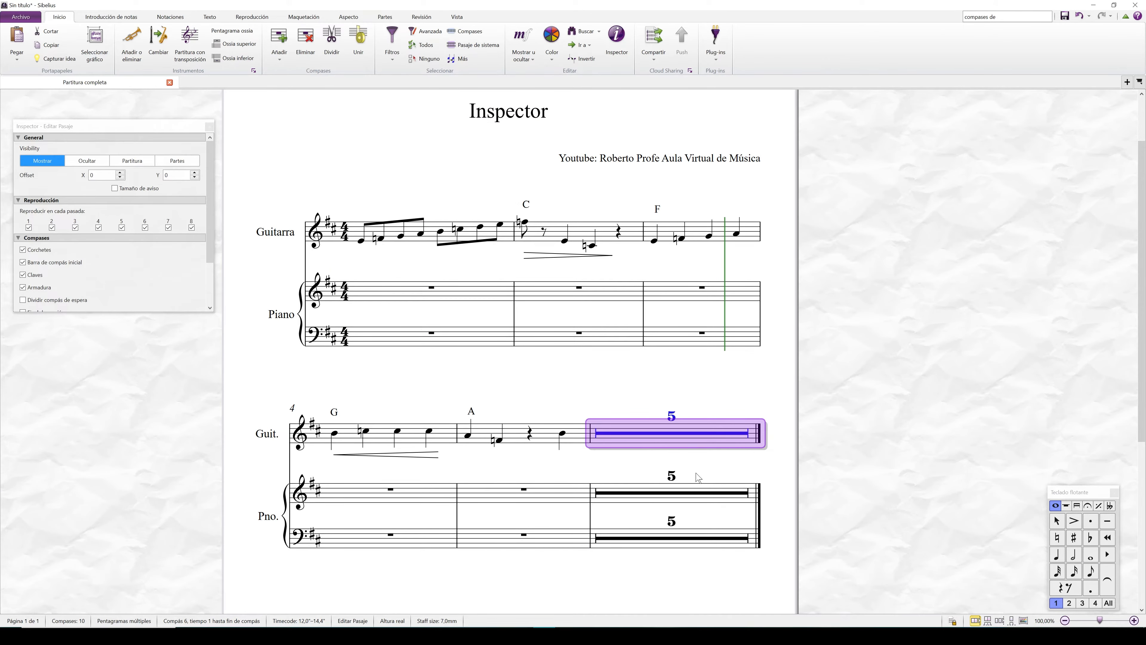
shift+click(734, 502)
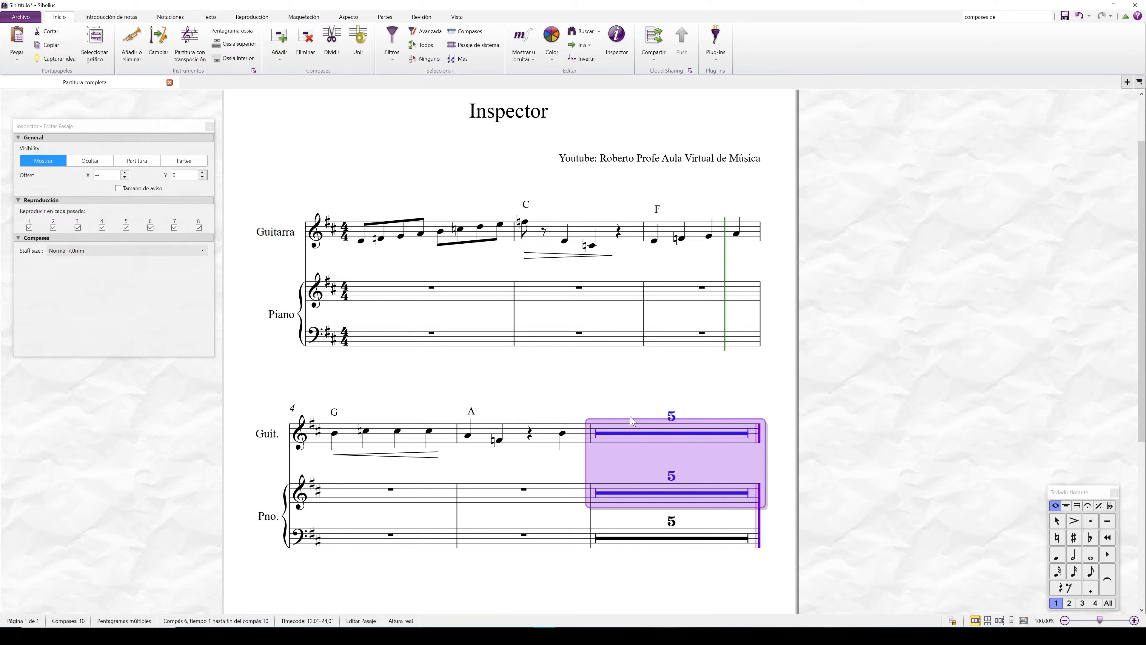
key(Escape)
click(592, 435)
- Enlarge the Inspector and split the five-bar rest after bar 6 with Dividir compás de espera
click(625, 444)
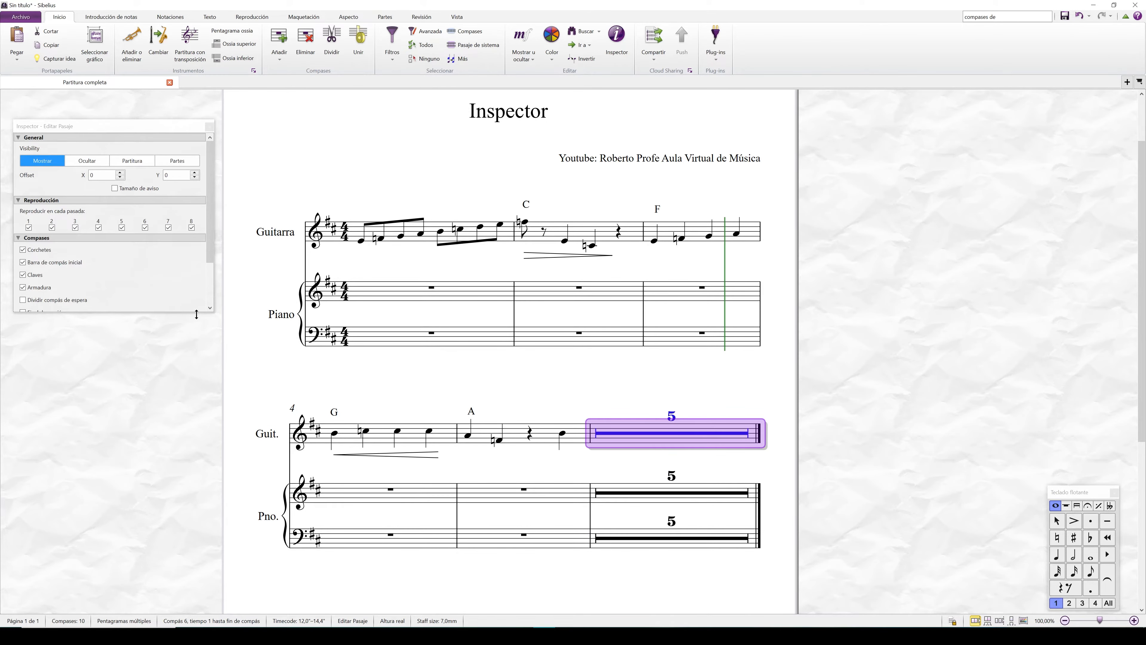
drag(197, 315, 196, 432)
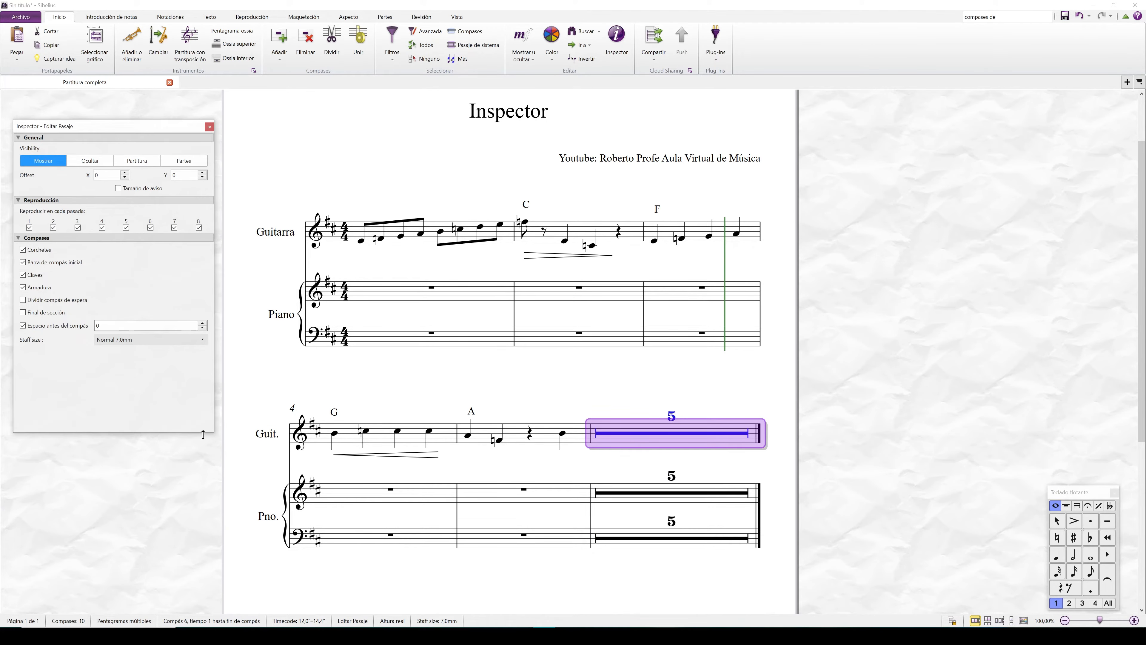
click(23, 300)
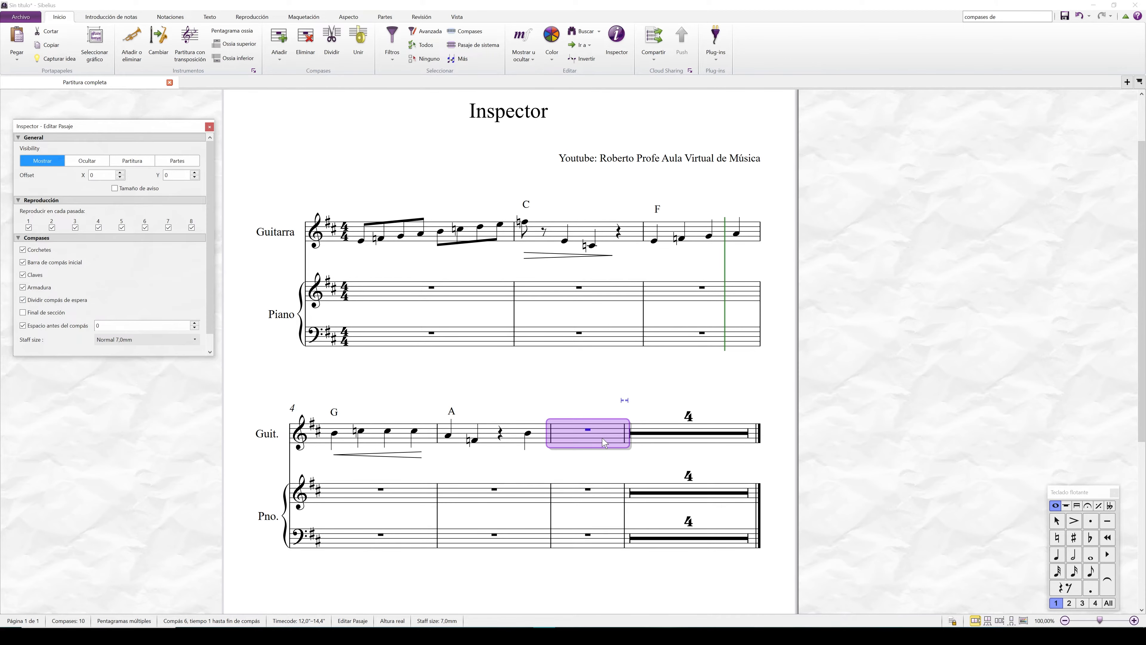
- Try splitting the remaining four-bar rest after bar 7, and undo that split
click(652, 440)
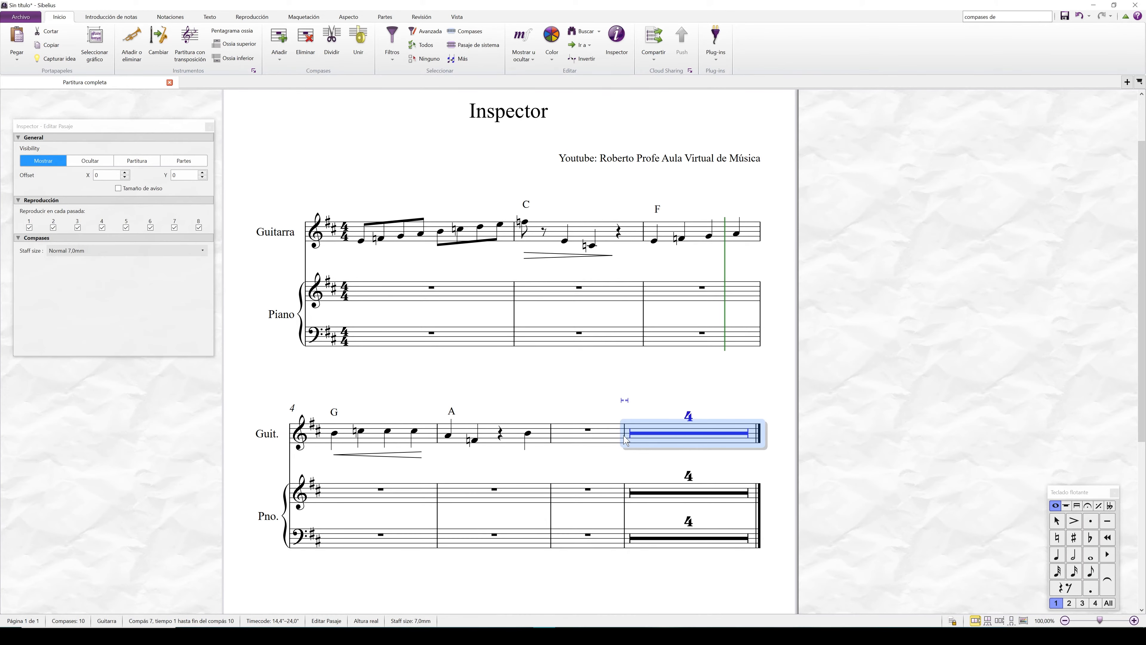
click(625, 440)
click(650, 440)
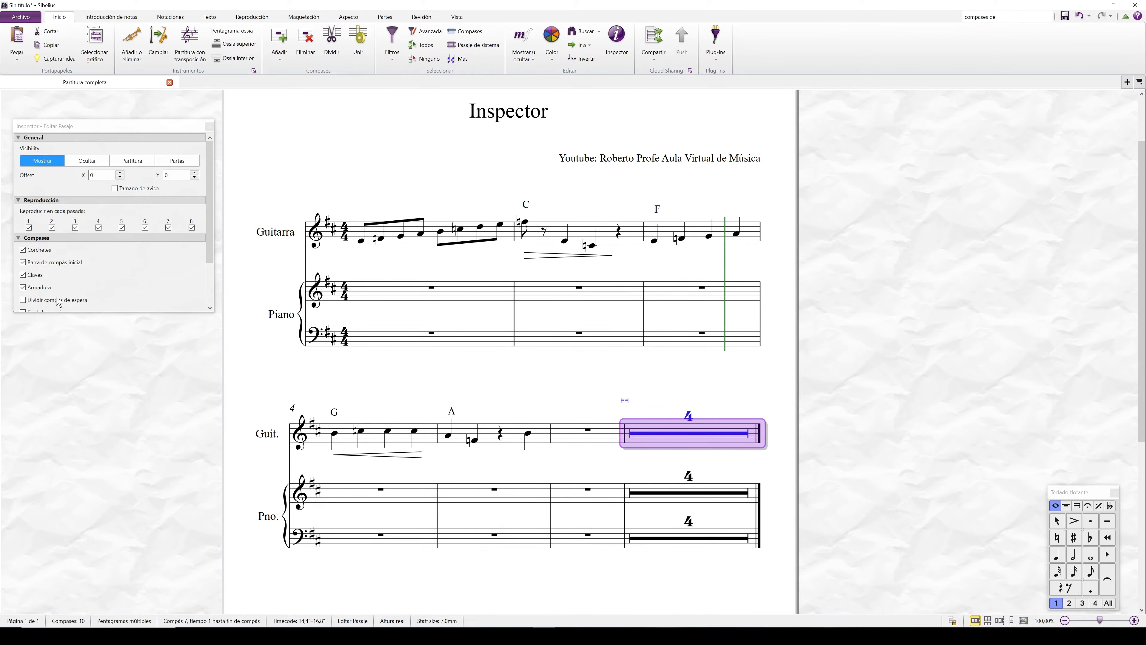
scroll(61, 299, down, 1)
click(23, 264)
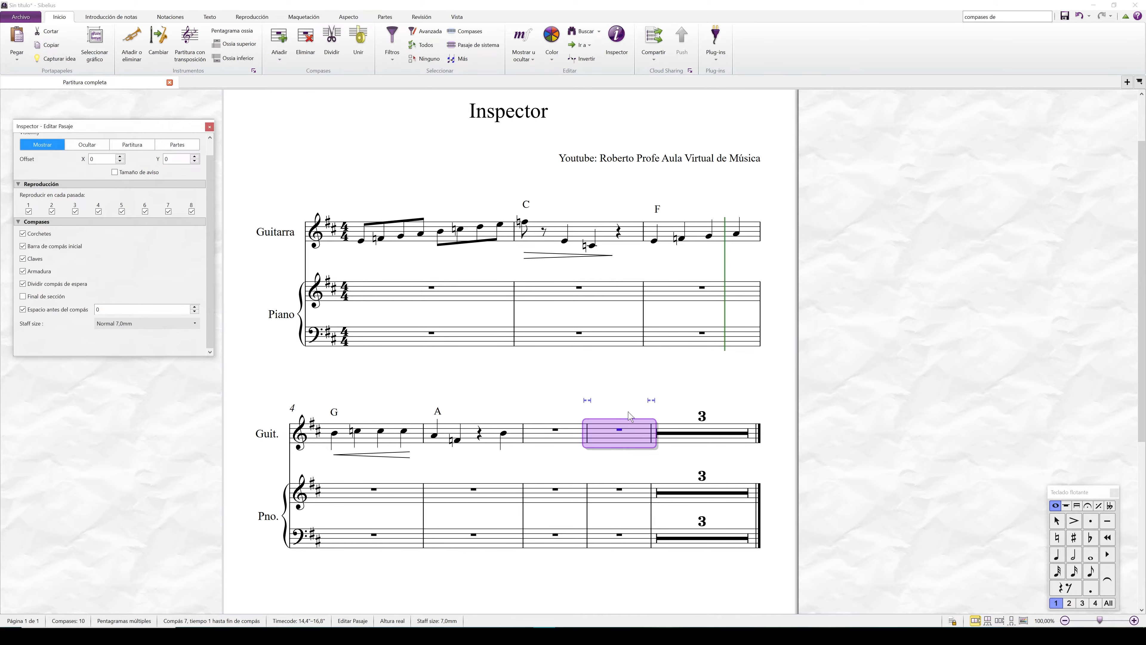
key(ctrl+z)
- Delete the multirest split marker after bar 6 and mark the barline after bar 5 as Final de sección
click(624, 400)
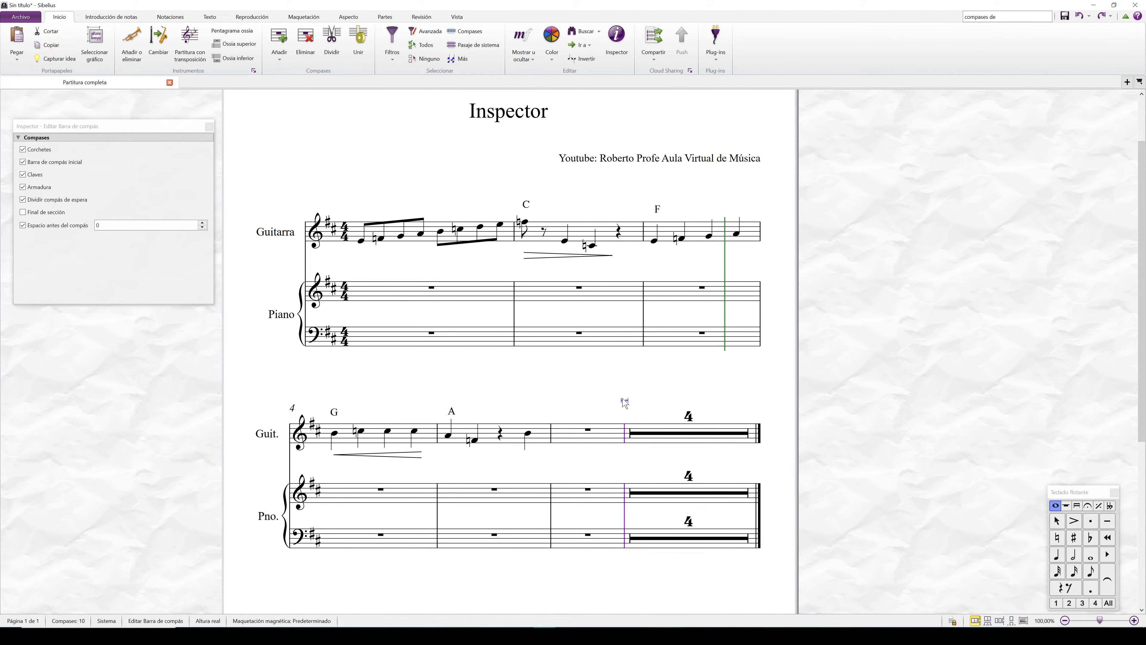
key(Delete)
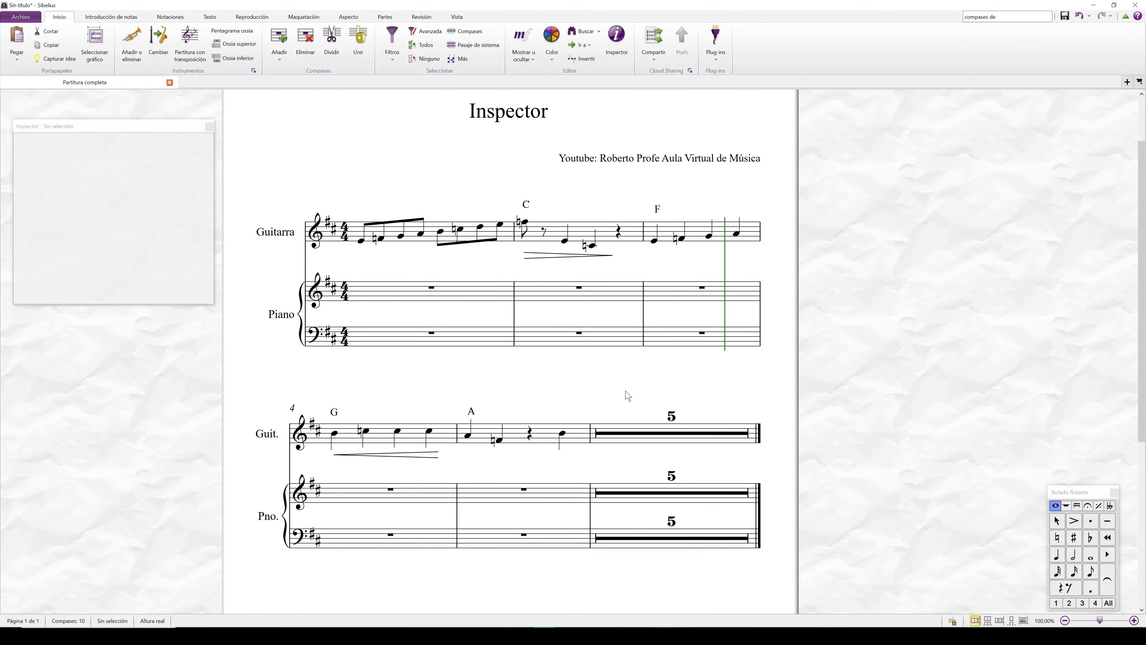
click(591, 434)
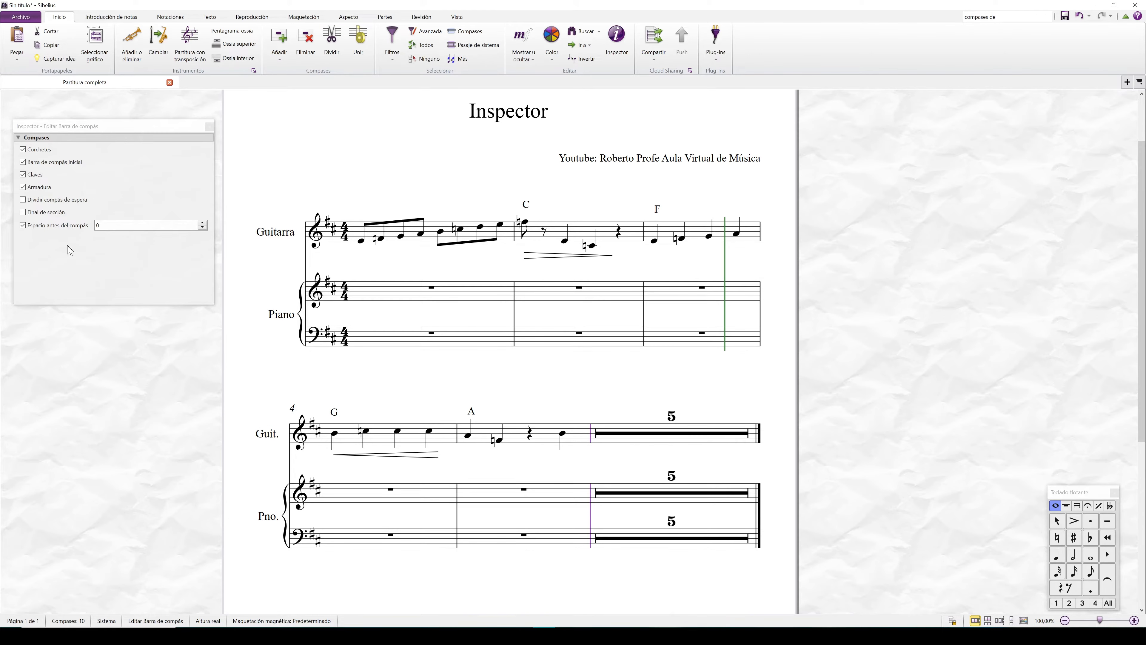
click(23, 213)
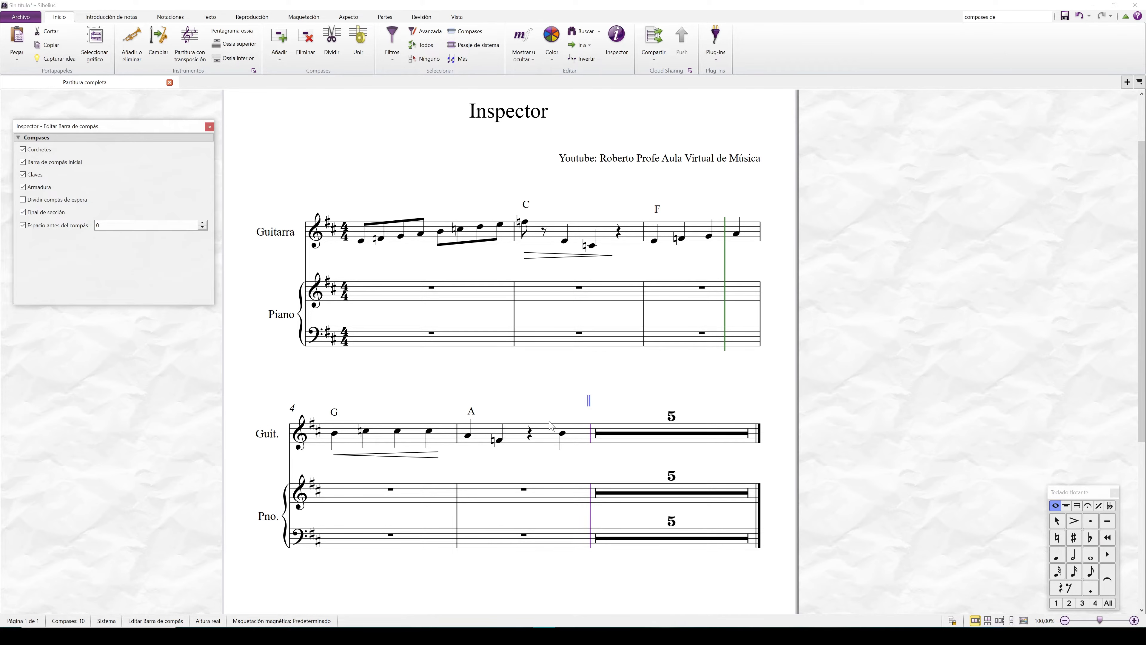
click(561, 433)
click(590, 436)
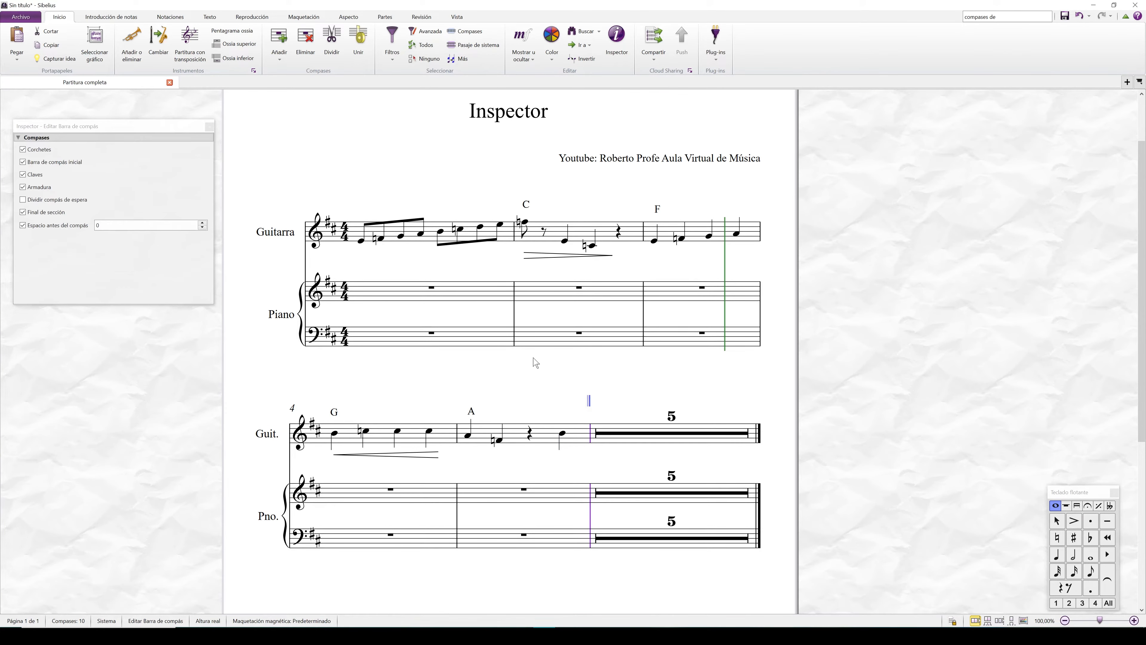
- Place a Doble barline at the end of bar 5, just before the five-bar rest
click(114, 18)
click(166, 19)
click(103, 36)
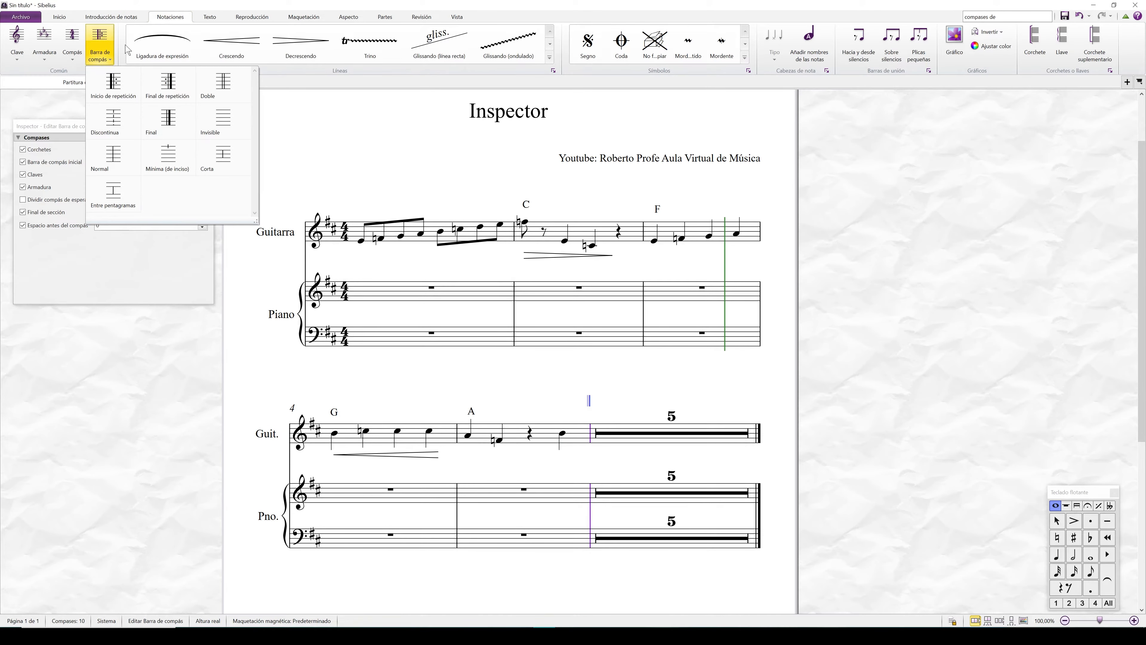
click(224, 88)
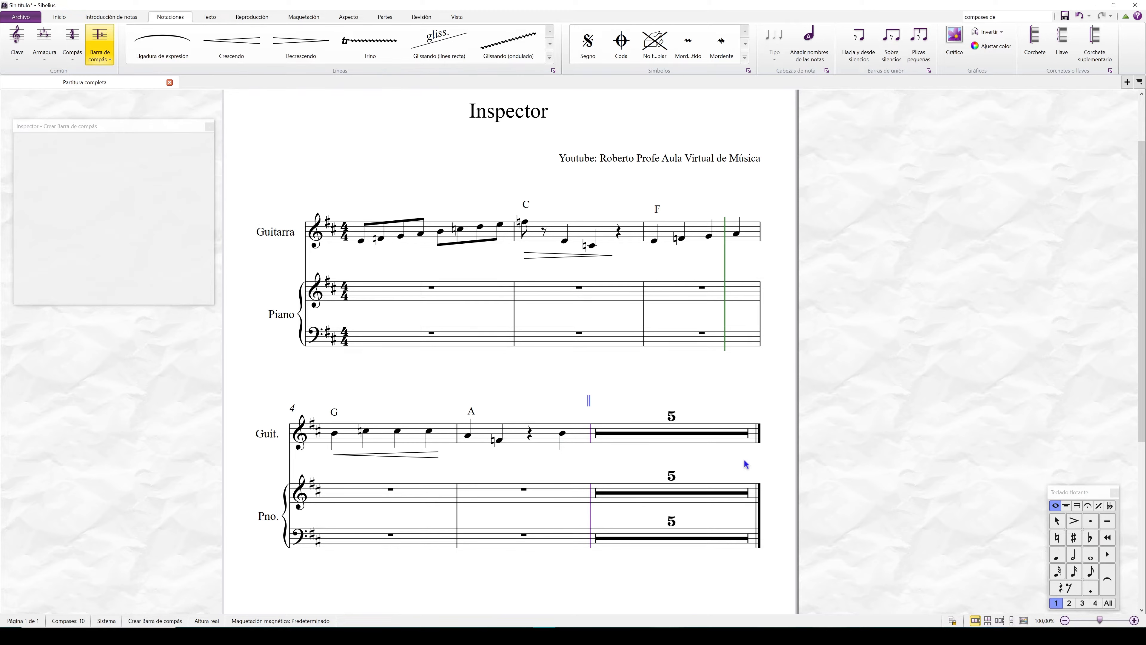
click(592, 442)
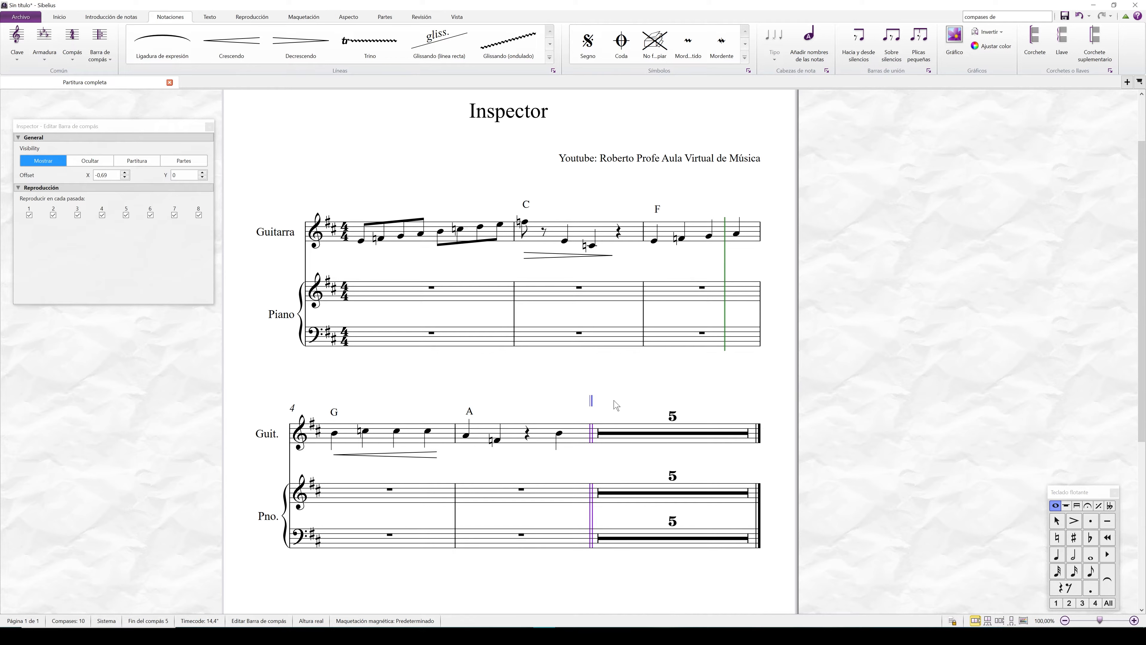
- Enlarge the Inspector and set Espacio antes del compás of the first guitar bar to -2,41
click(354, 229)
drag(187, 303, 160, 467)
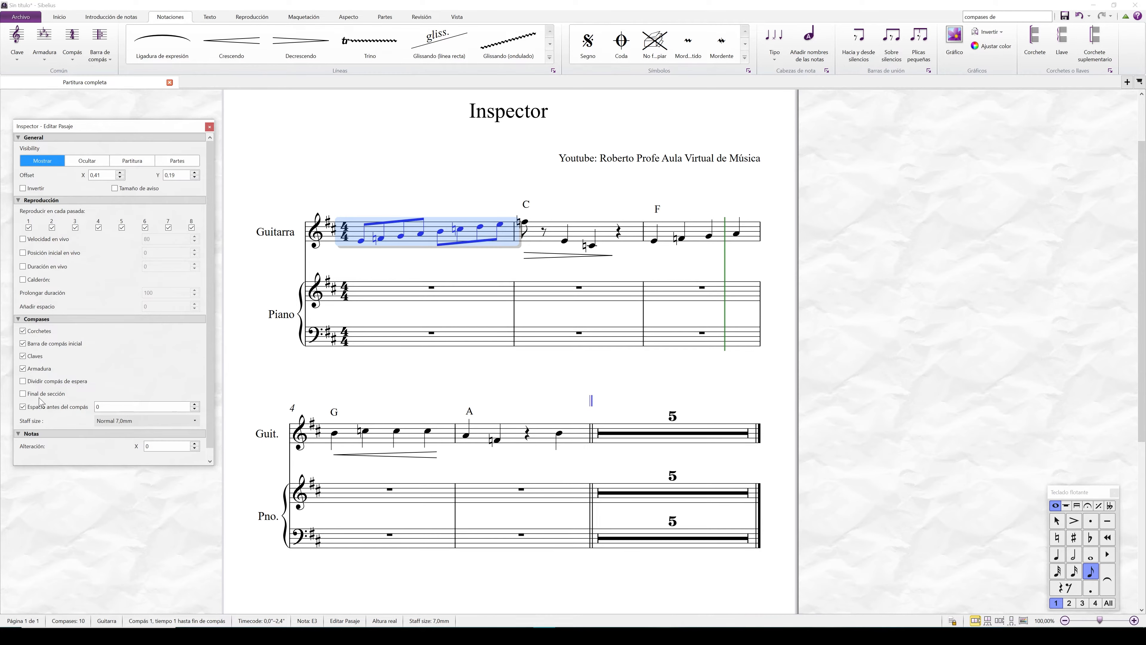
click(195, 404)
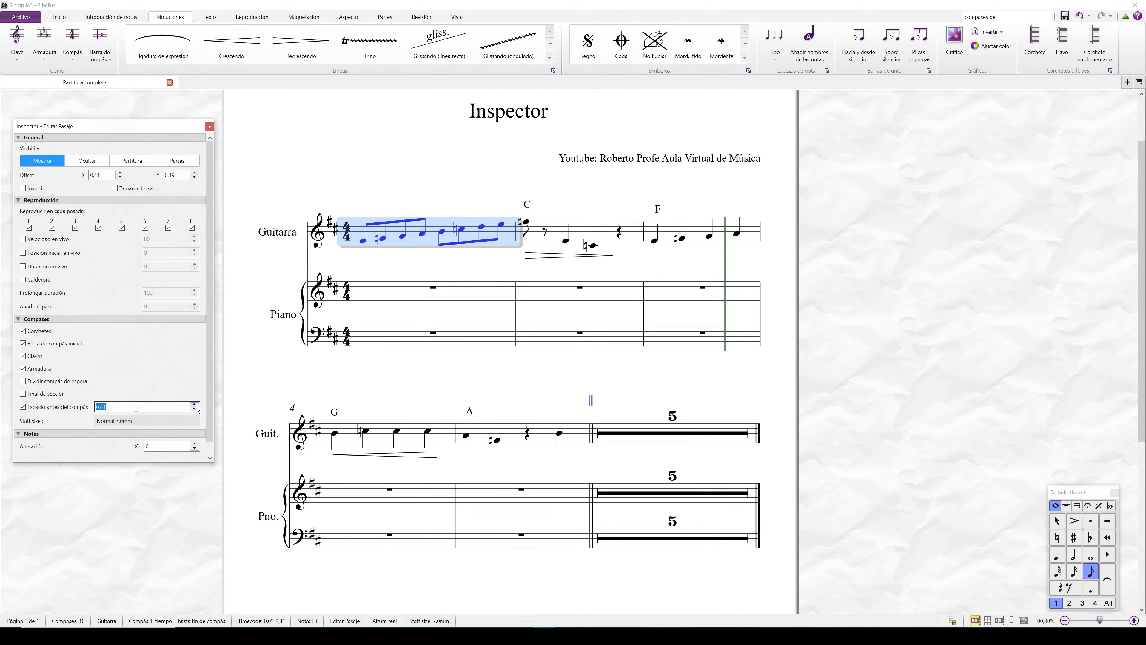
drag(195, 404, 196, 409)
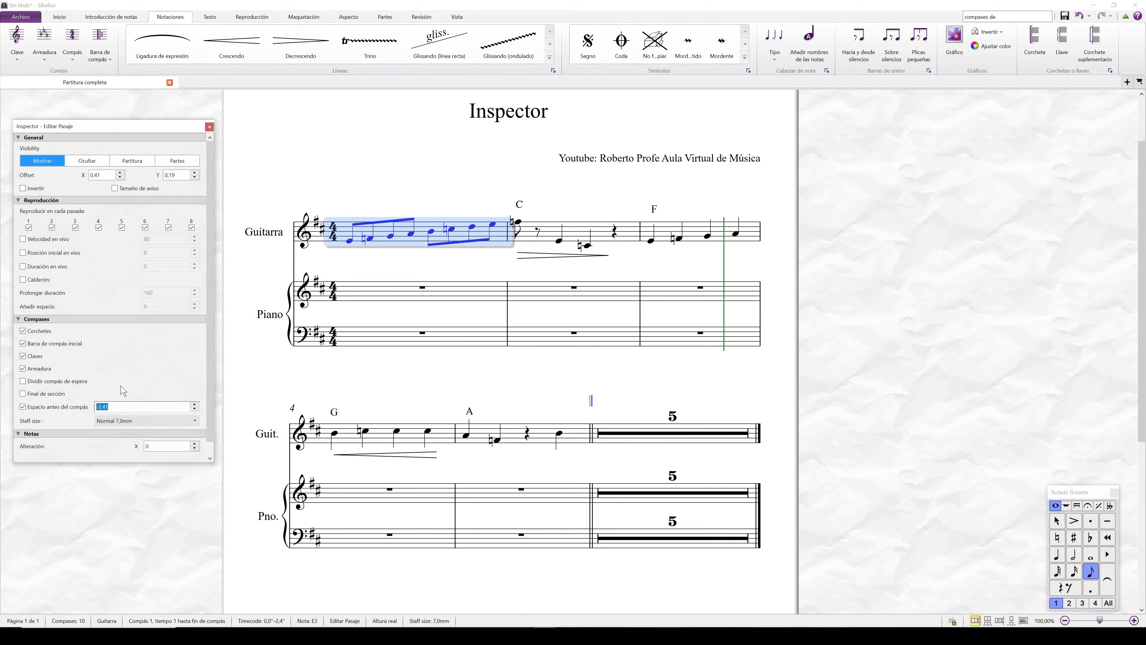
- Try the Medio 6,0mm, Pequeño 5,3mm and Extra pequeño 4,5mm staff sizes on the guitar's first system, then restore Normal 7,0mm
scroll(167, 387, down, 1)
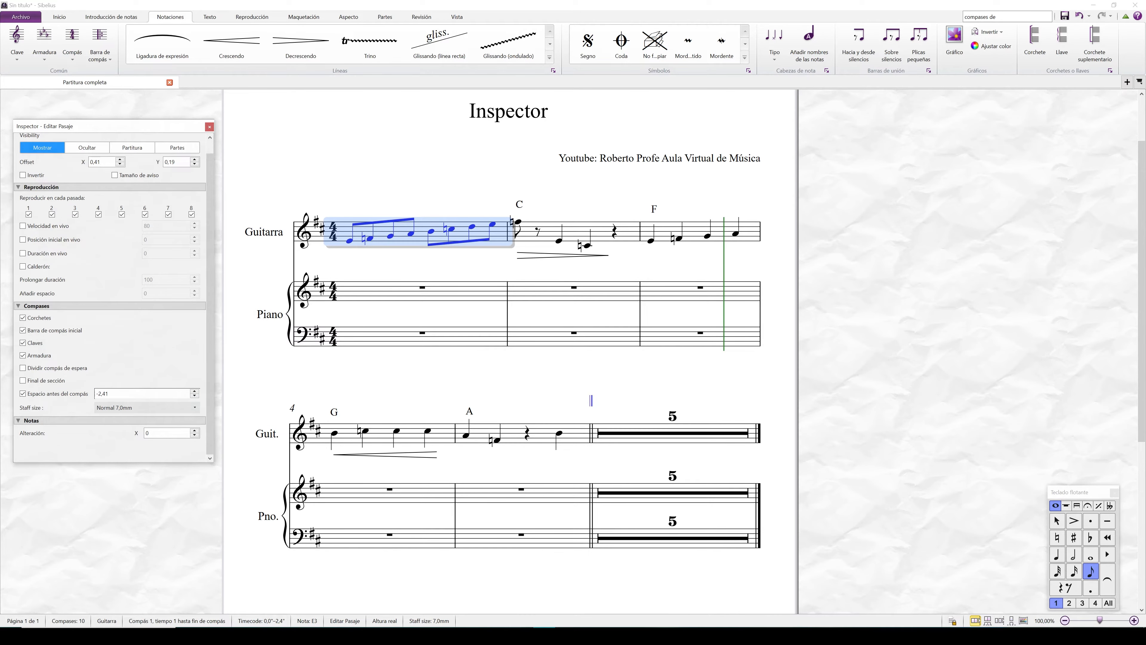
click(151, 408)
click(142, 425)
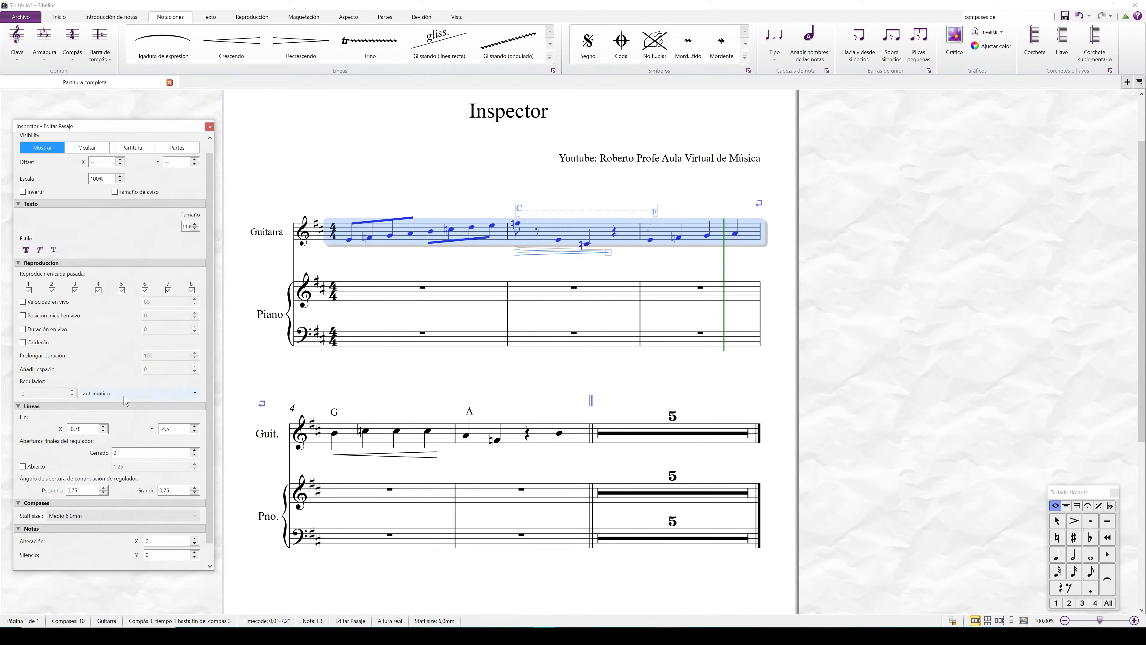
scroll(129, 403, down, 2)
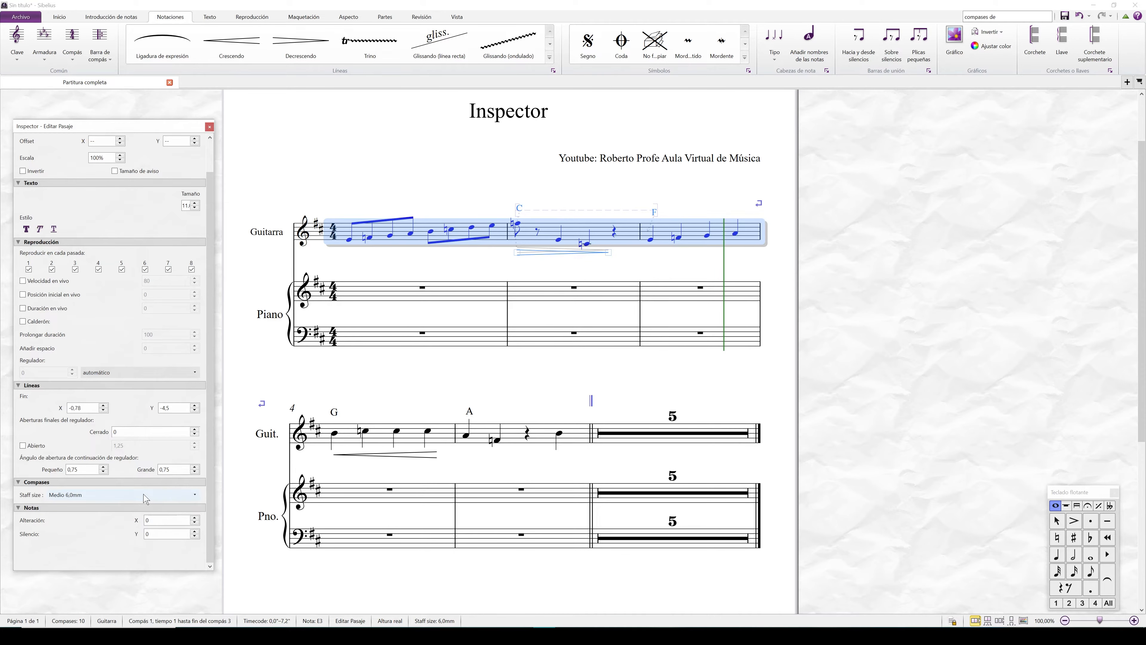
click(143, 498)
click(118, 519)
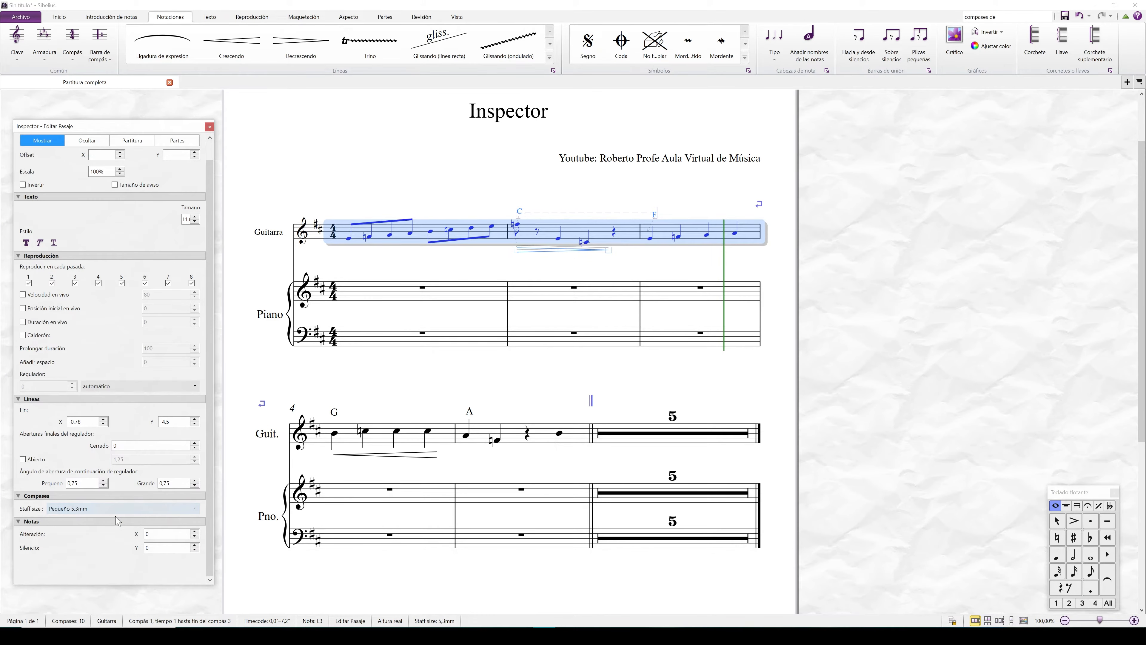
click(113, 510)
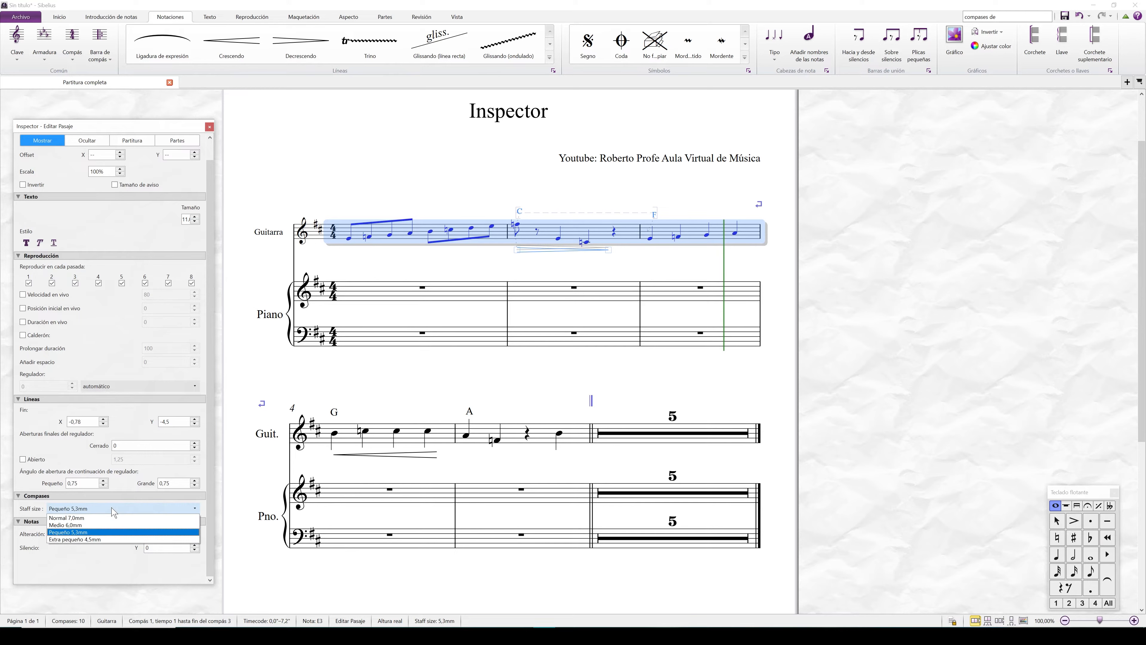
click(103, 540)
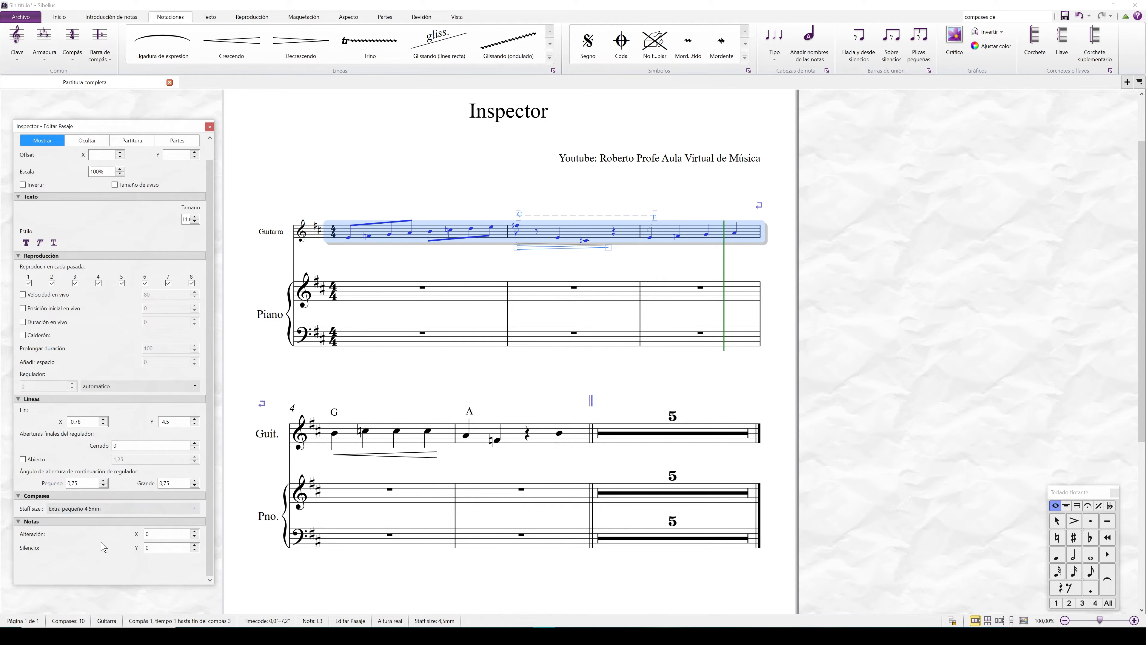
click(99, 509)
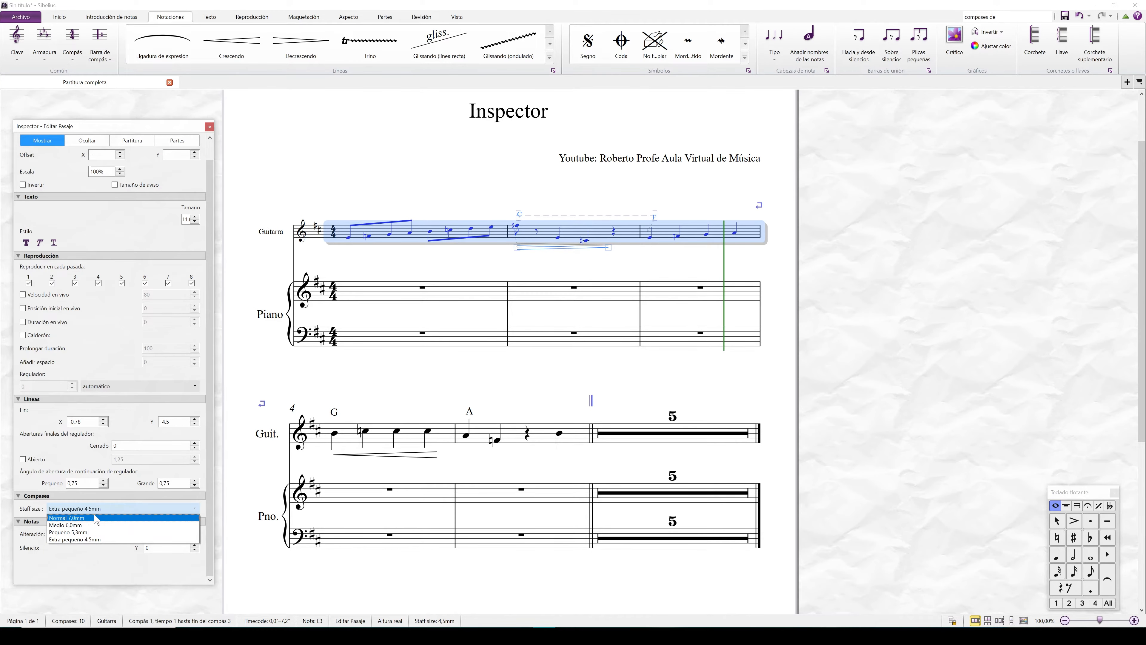
click(96, 518)
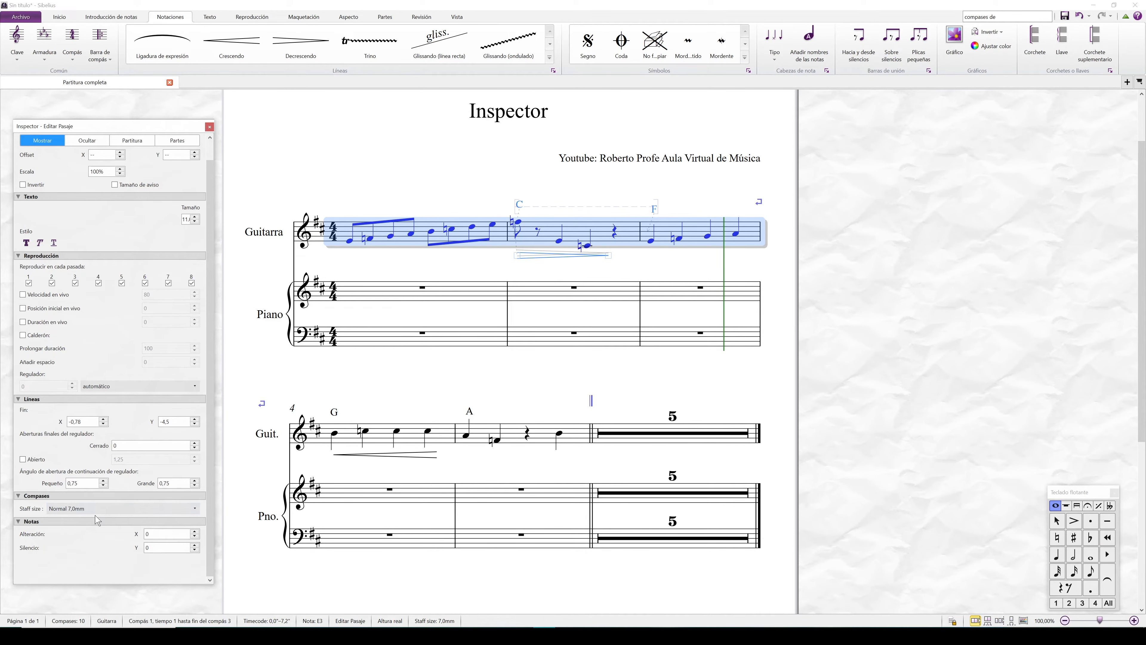
- Nudge the natural of the second note in bar 1 both ways with Alteración X, leaving it farther from the note, and enlarge the Inspector
click(365, 241)
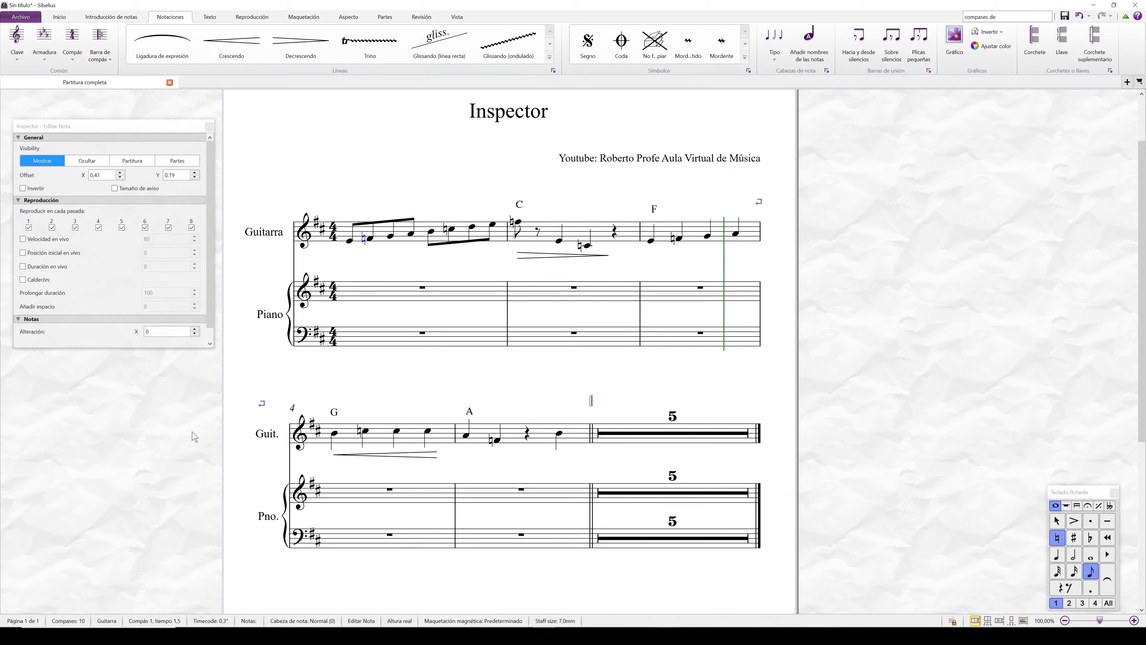
click(195, 329)
click(195, 329)
click(194, 329)
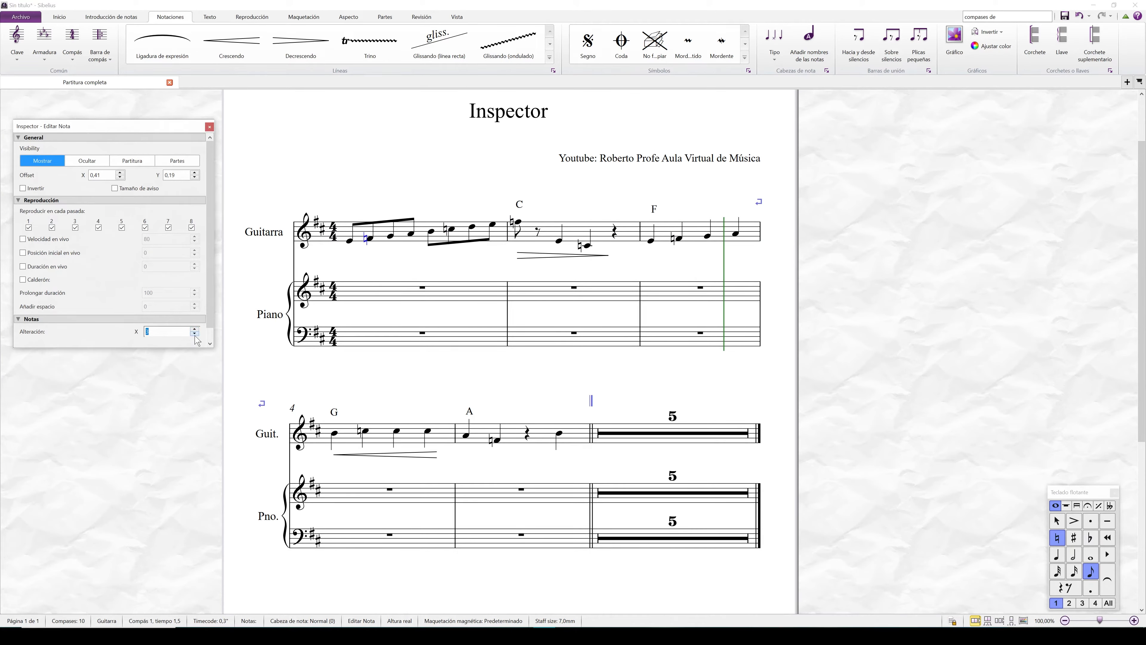
click(195, 334)
click(195, 334)
click(194, 334)
drag(177, 347, 176, 473)
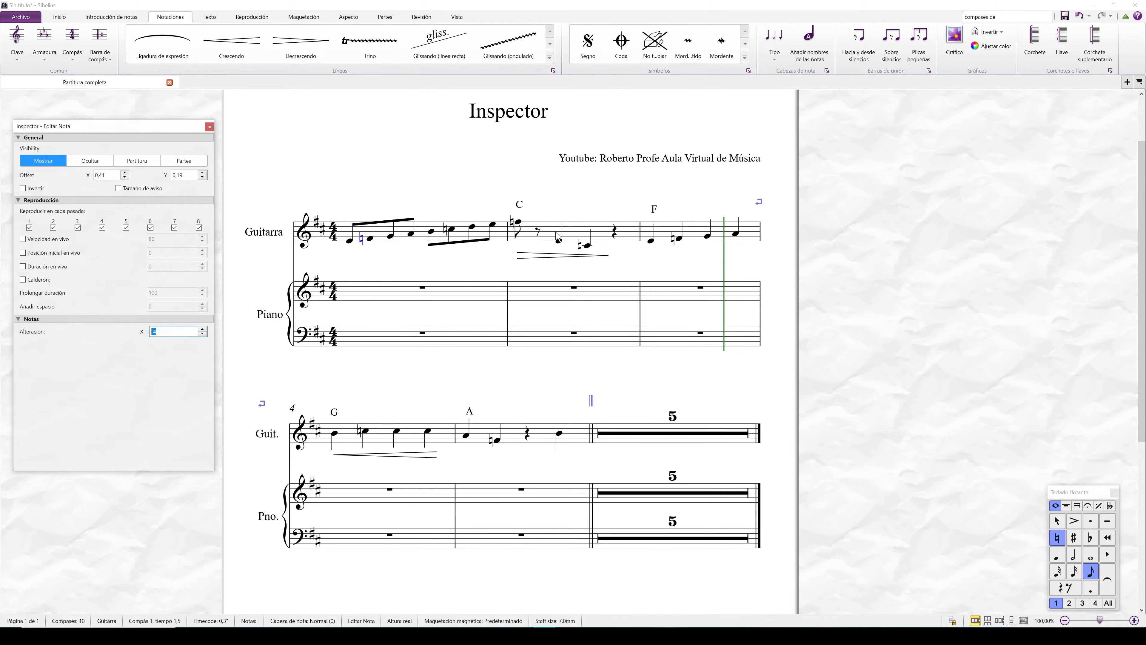
- Increase the Silencio Y value for the rests in the guitar's second bar
click(539, 231)
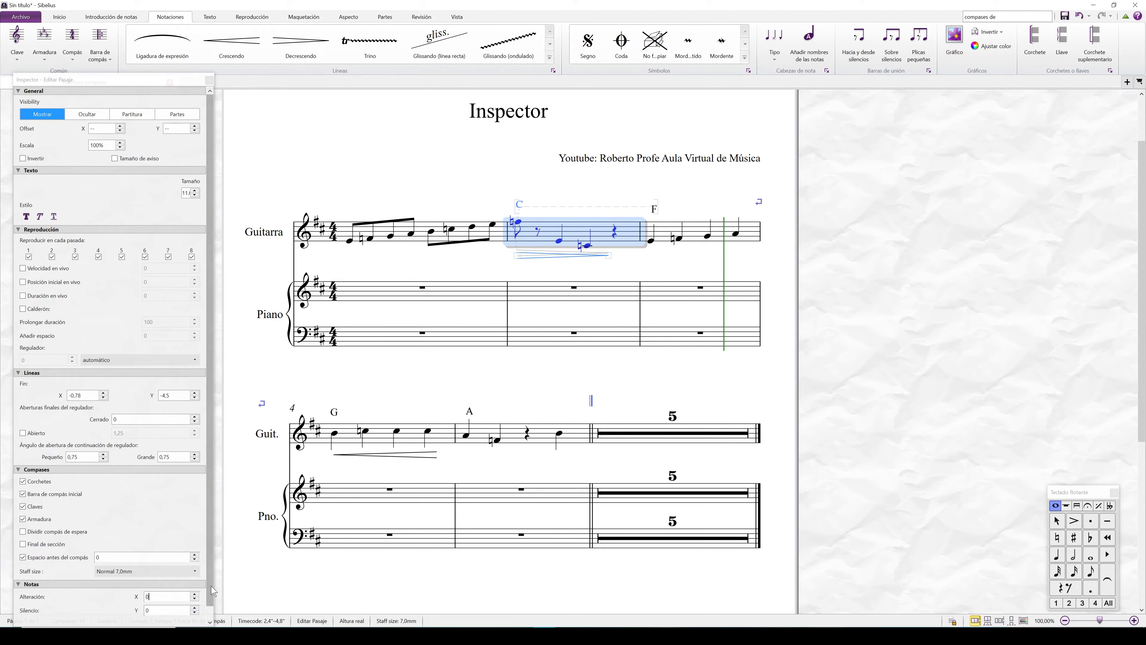
click(195, 607)
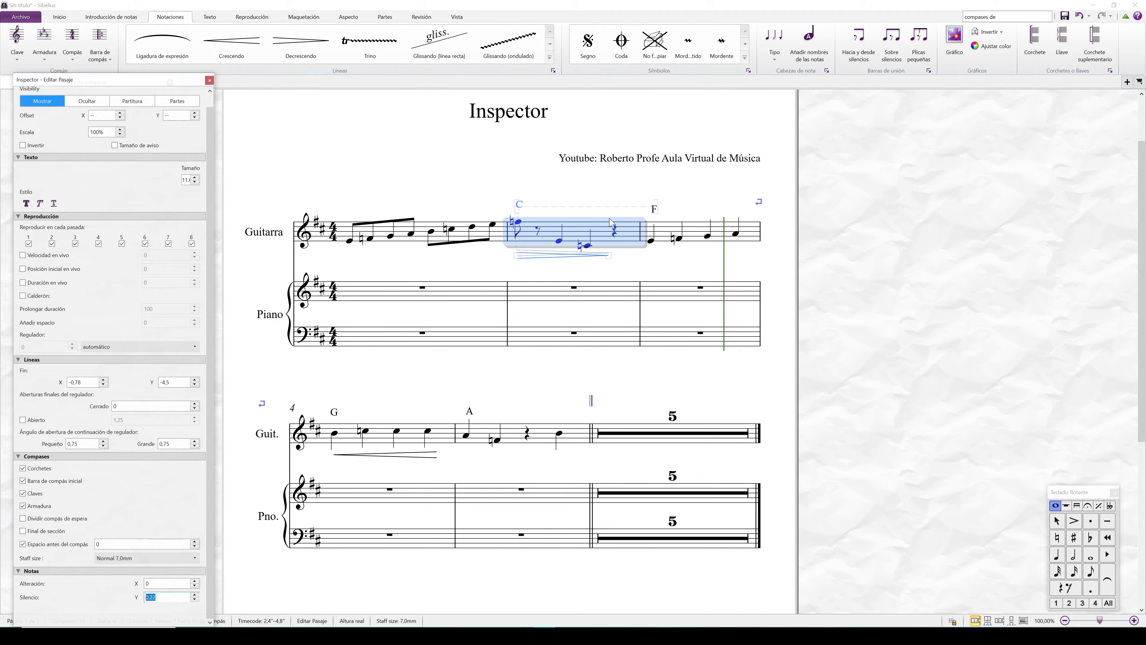
- Select the guitar passage from bar 1 to bar 3 and filter the selection to Silencios
click(433, 240)
shift+click(738, 232)
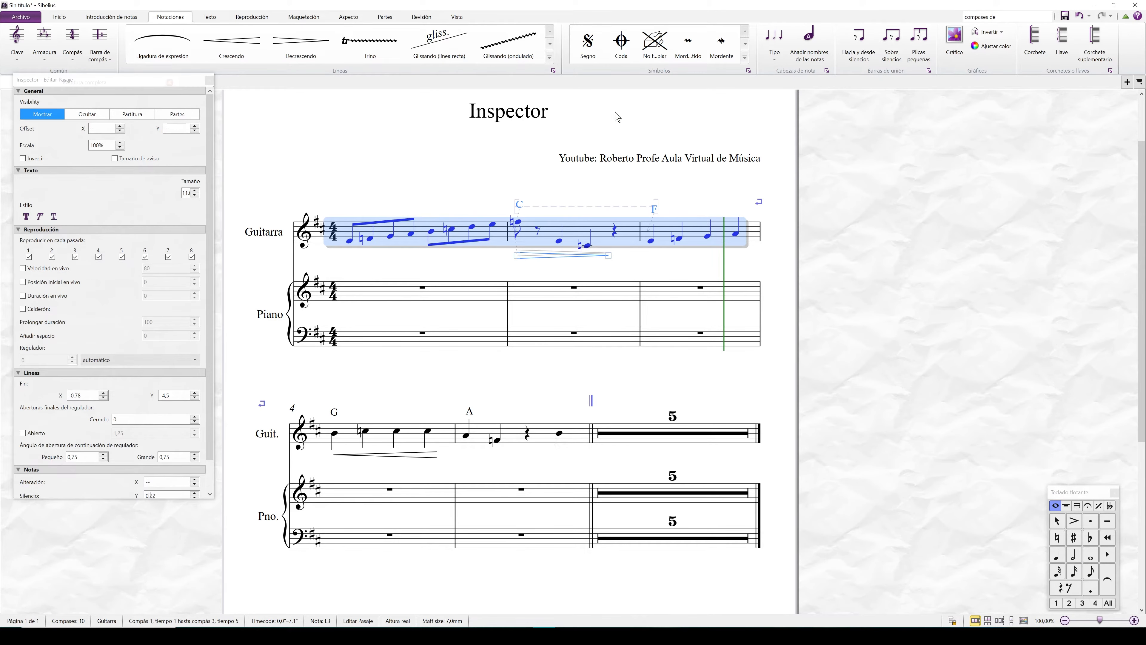
click(300, 18)
click(241, 18)
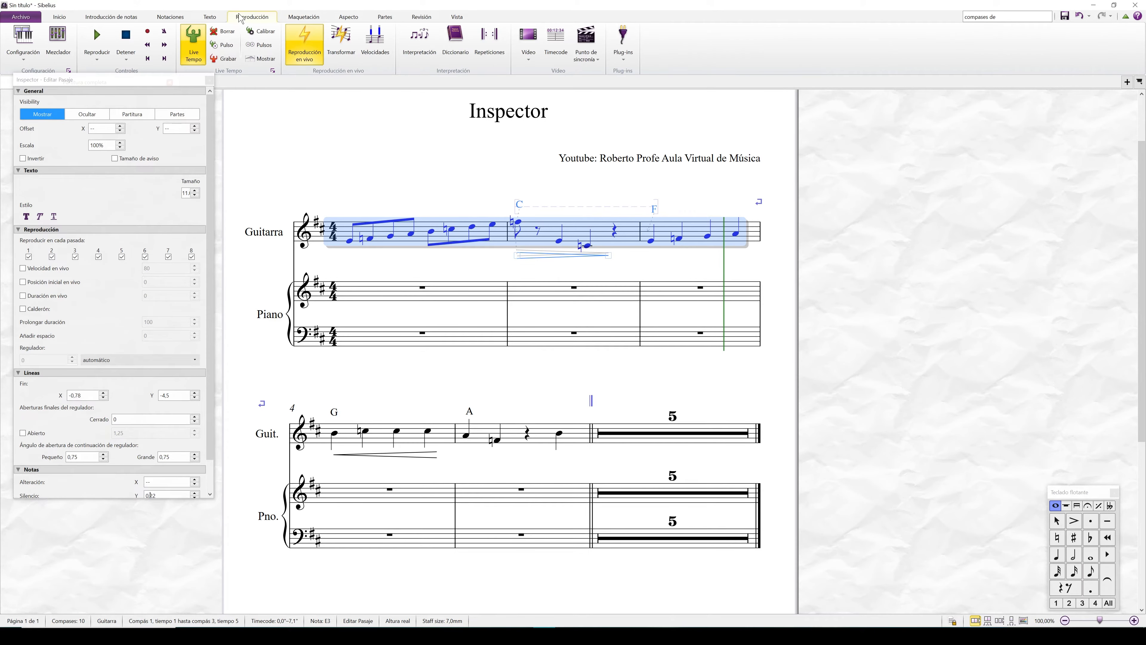
click(208, 19)
click(168, 19)
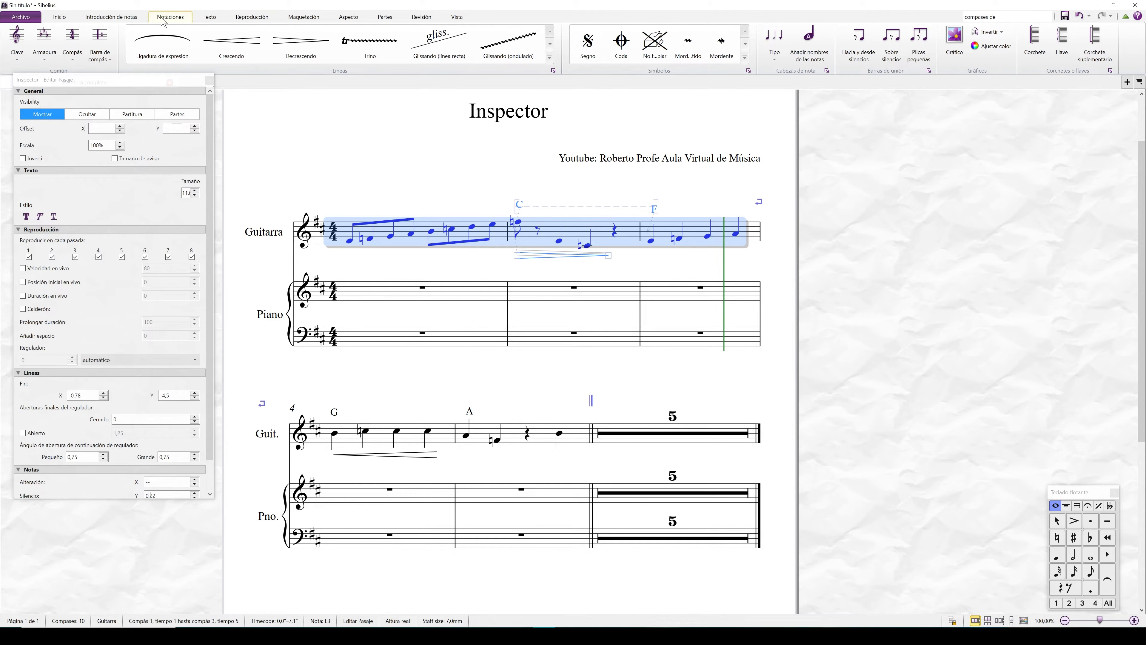
click(117, 18)
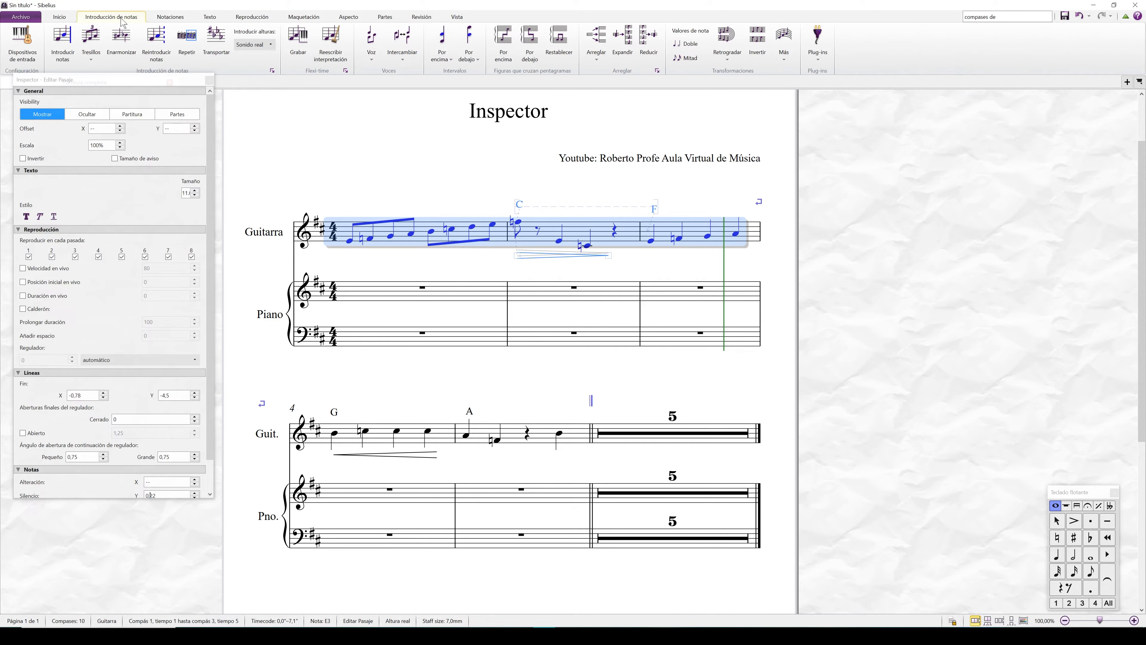
click(59, 18)
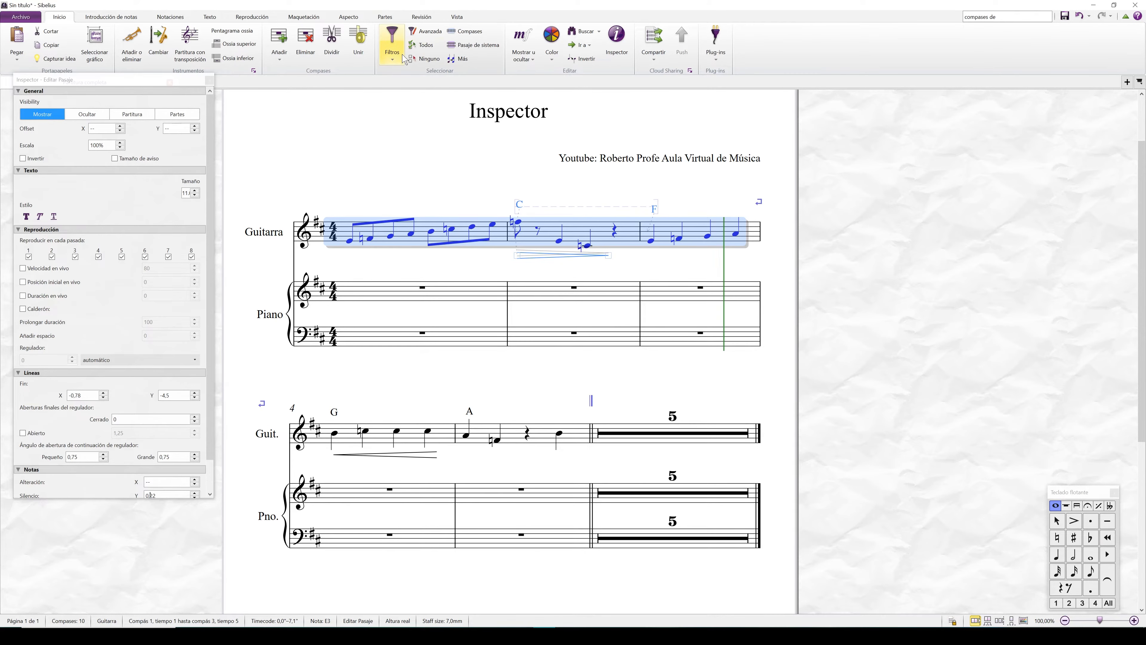
click(393, 54)
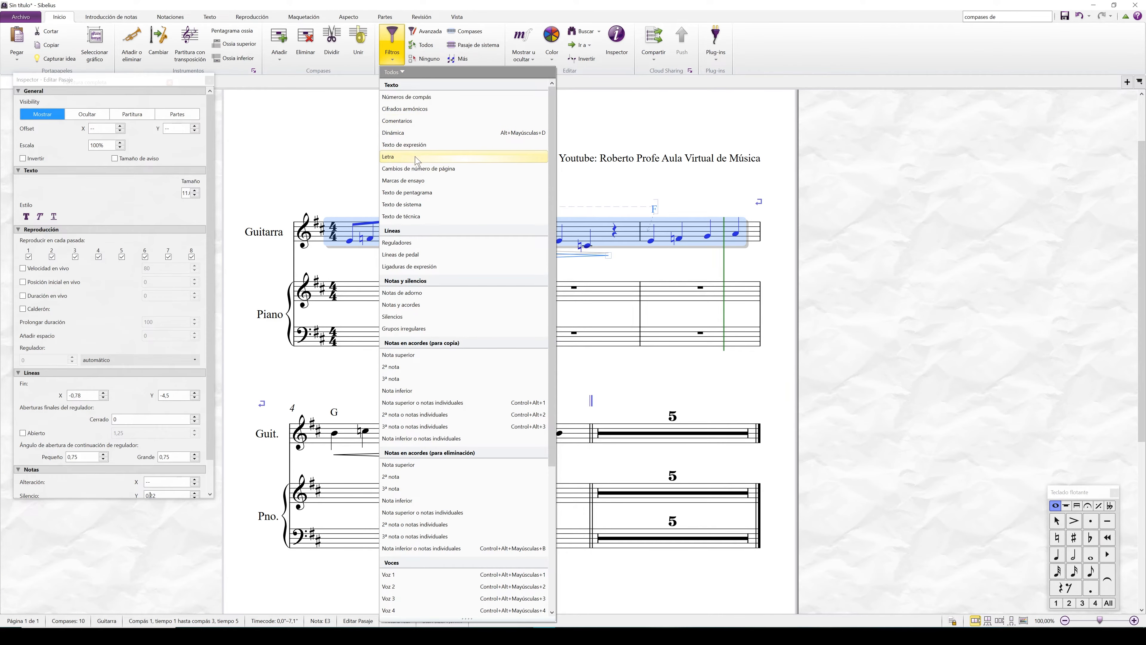
click(416, 316)
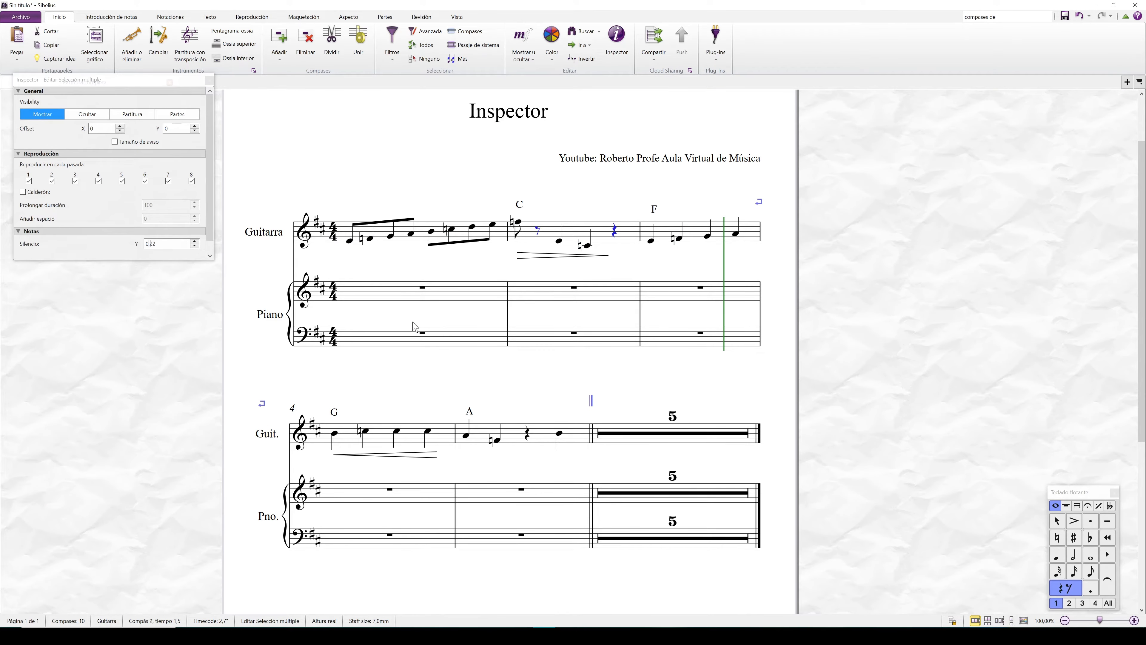
- Adjust the vertical position of the filtered guitar rests up and down with Silencio Y, and enlarge the Inspector
click(195, 241)
click(195, 242)
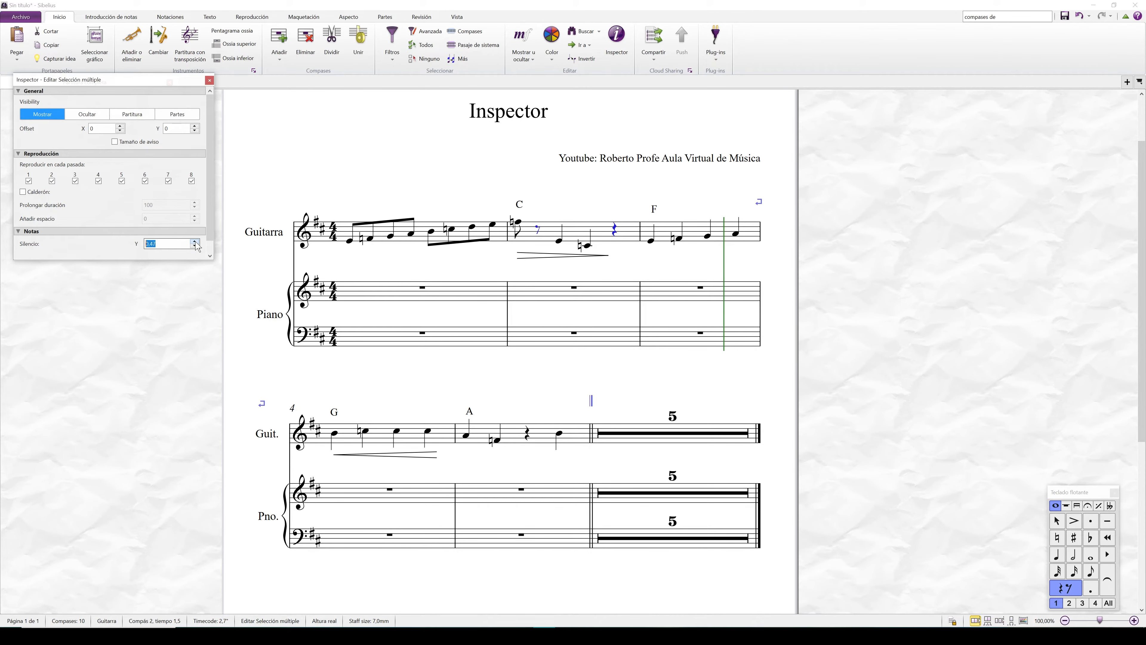
click(195, 241)
click(195, 246)
drag(186, 261, 188, 412)
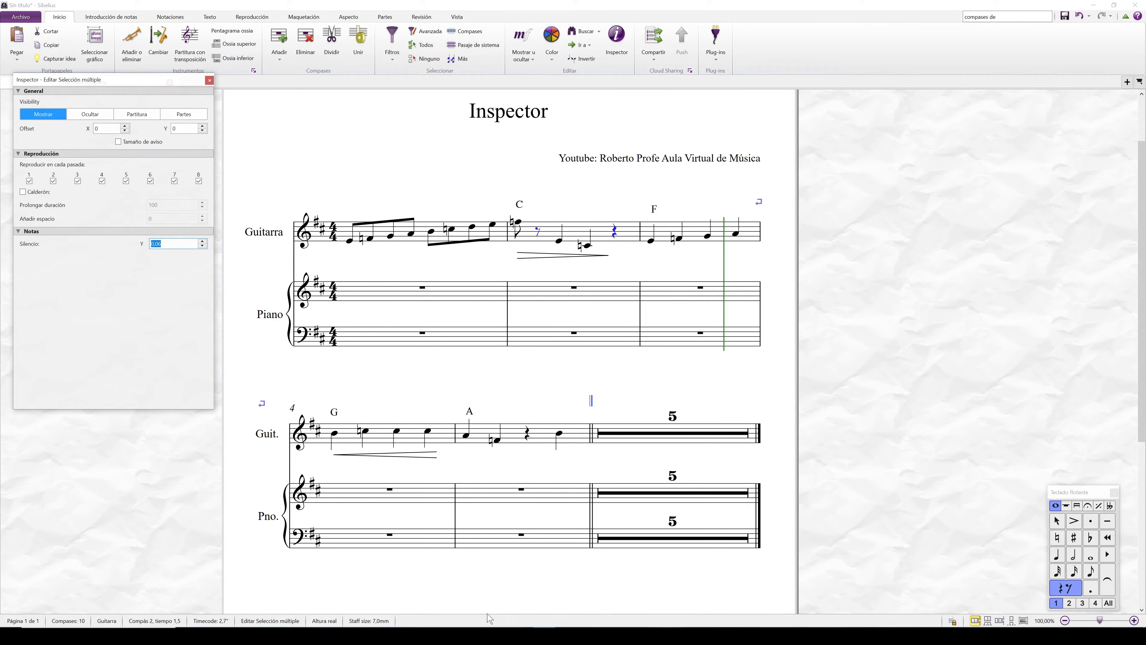
key(alt+Tab)
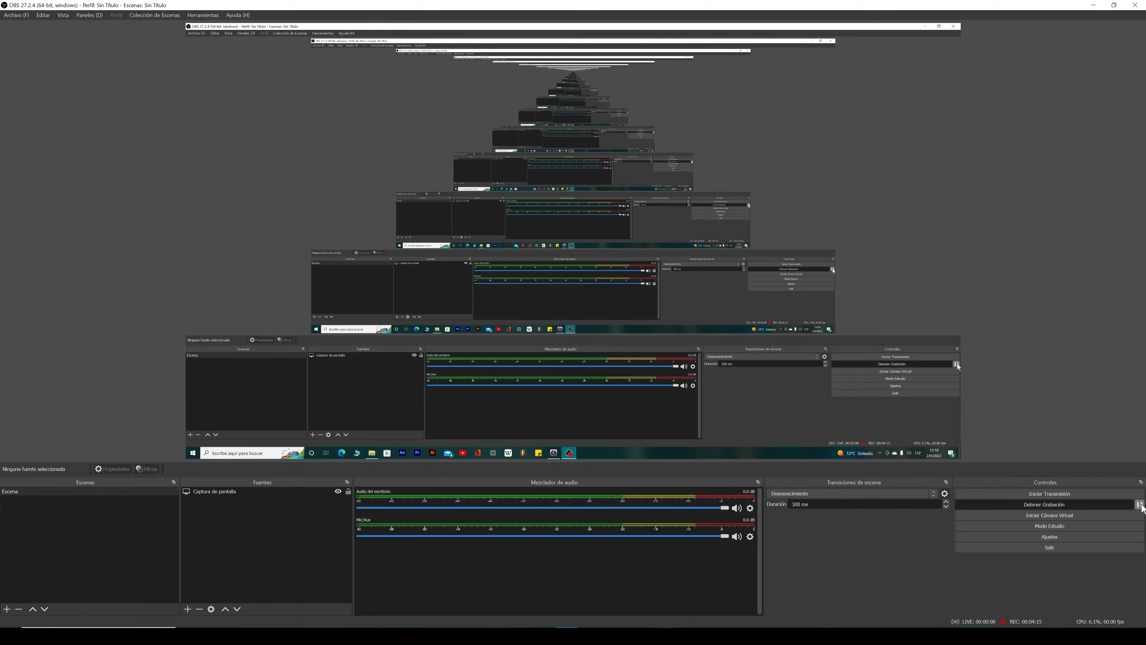
click(1140, 505)
click(1140, 505)
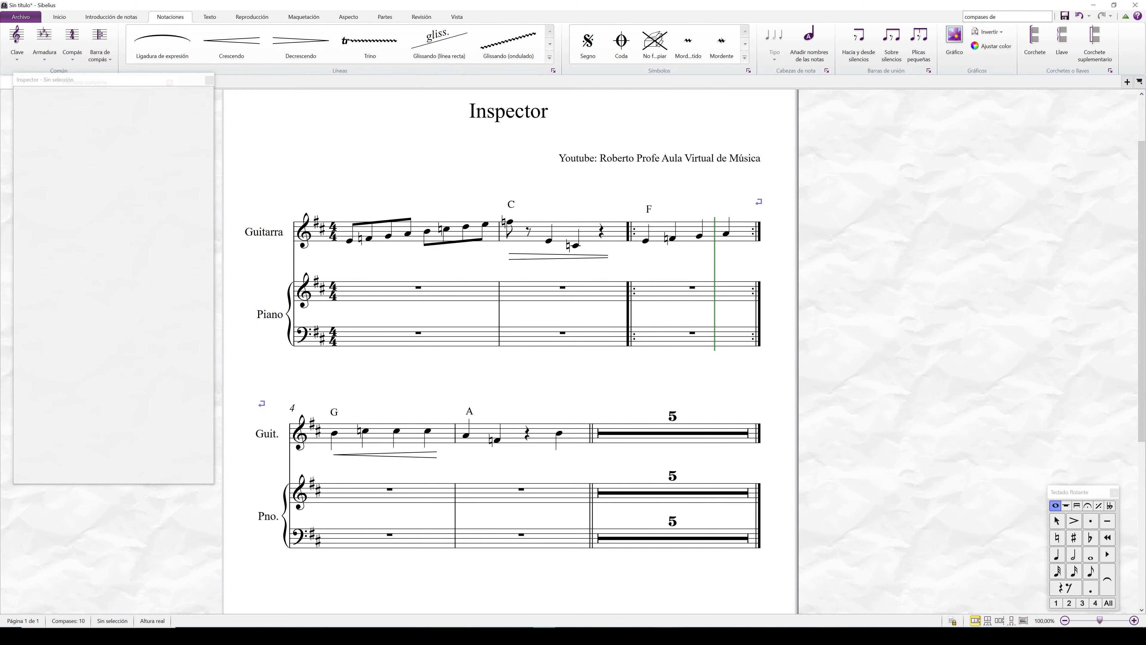
- Select the title and try the Ocultar, Partitura and Partes visibility options on it, then set it back to Mostrar
click(400, 235)
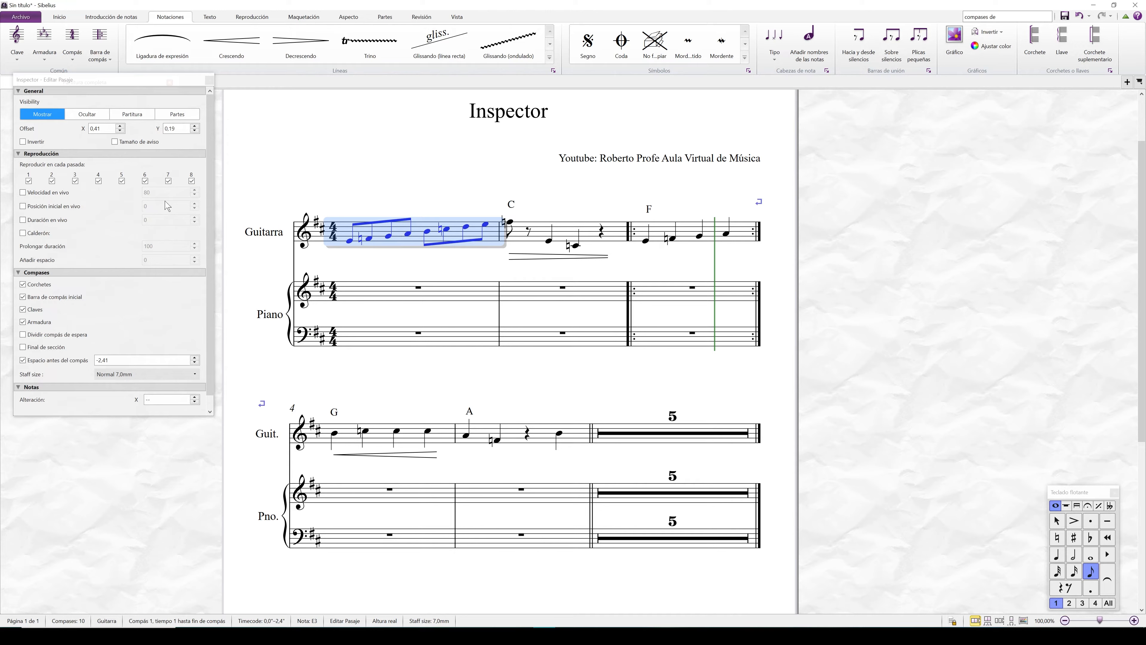
click(526, 116)
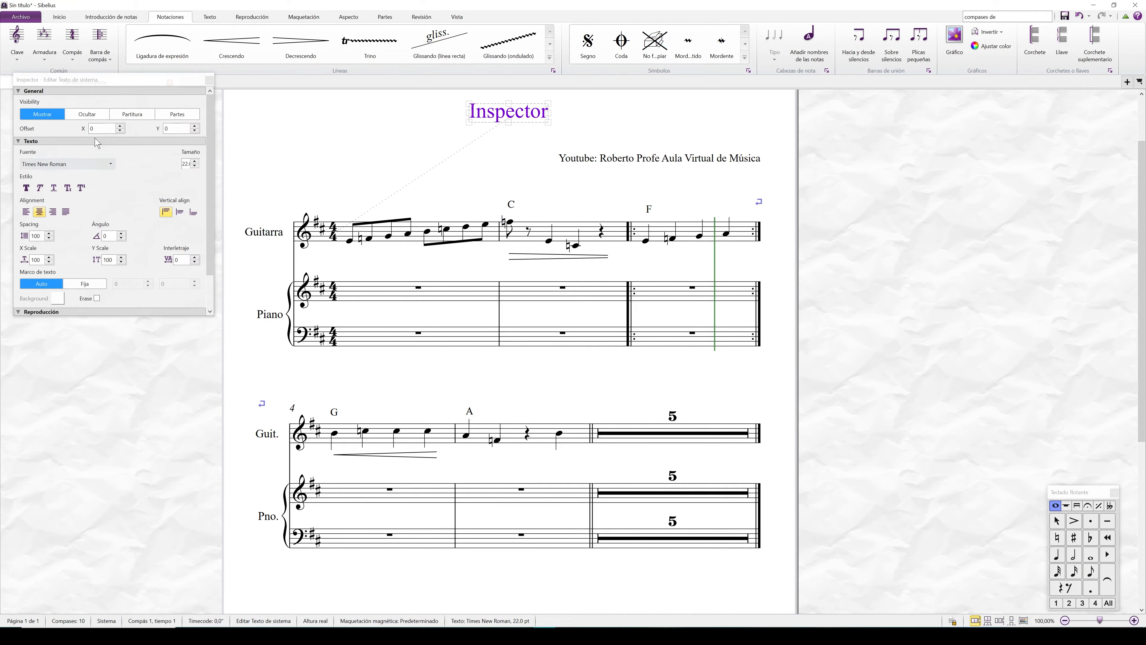
click(89, 115)
click(132, 116)
click(177, 115)
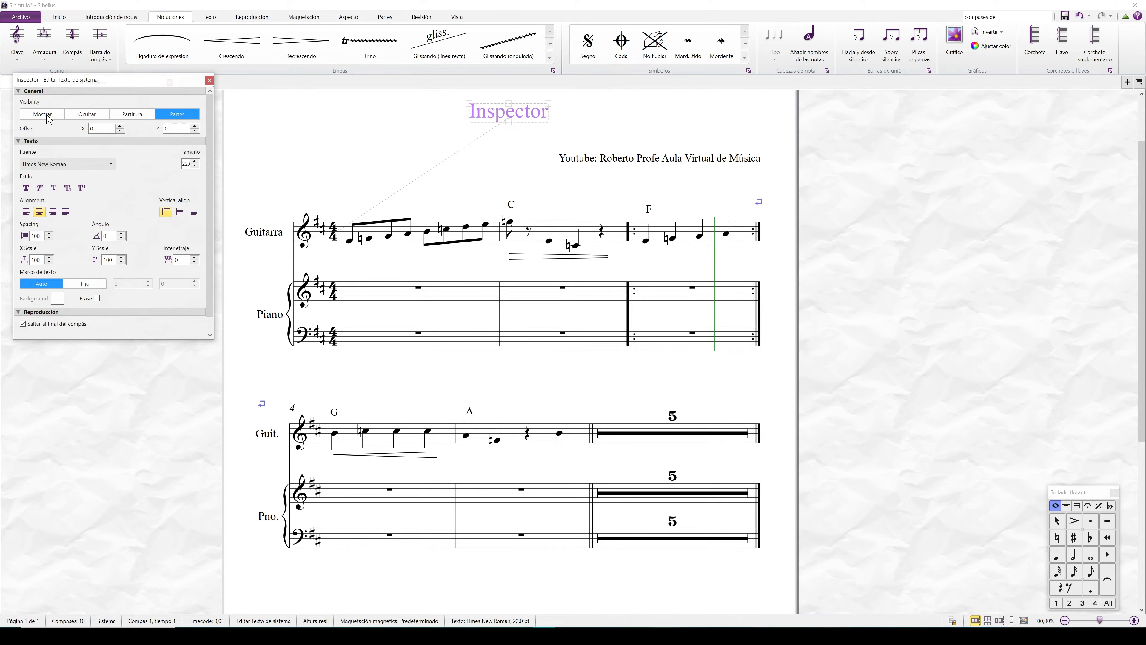
click(43, 114)
- Nudge the title's X offset and return it to 0, then try a different Y offset
click(120, 127)
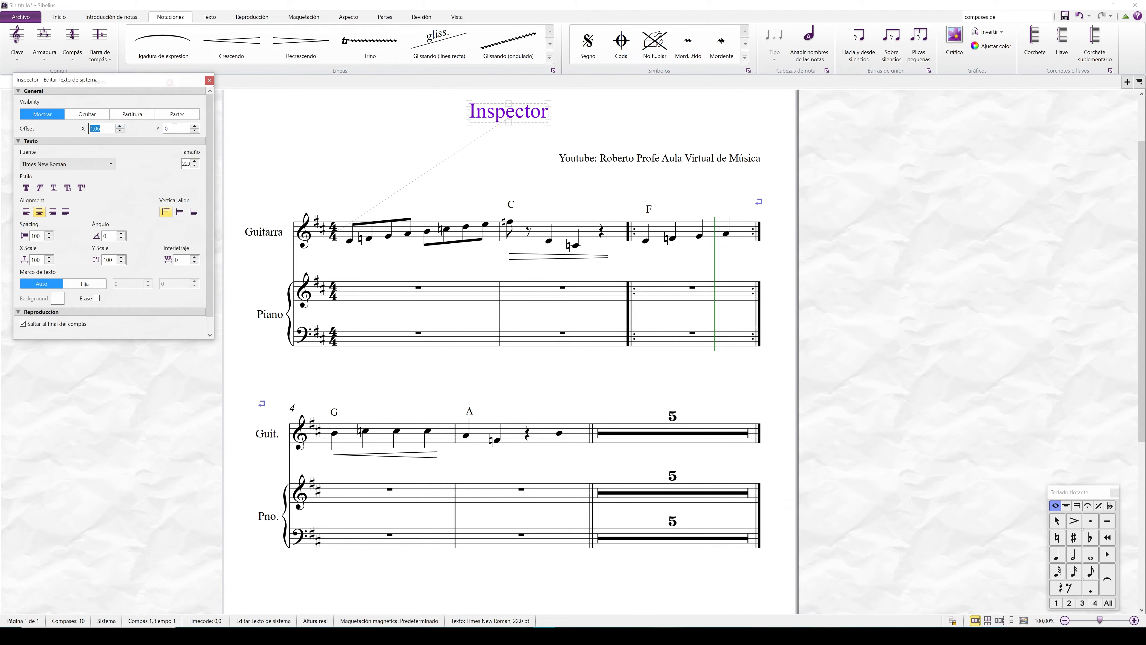
text(0)
click(176, 129)
text(12)
key(Return)
- Set the title's text size to 20.9 pt
drag(189, 163, 165, 164)
text(20)
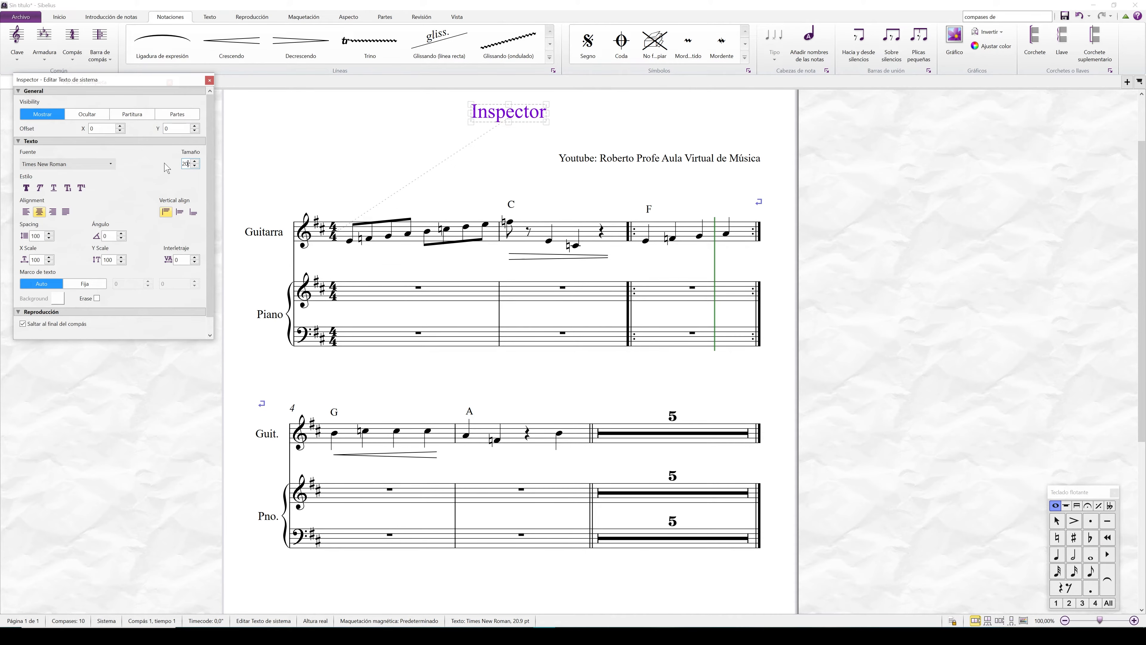
key(BackSpace)
key(BackSpace)
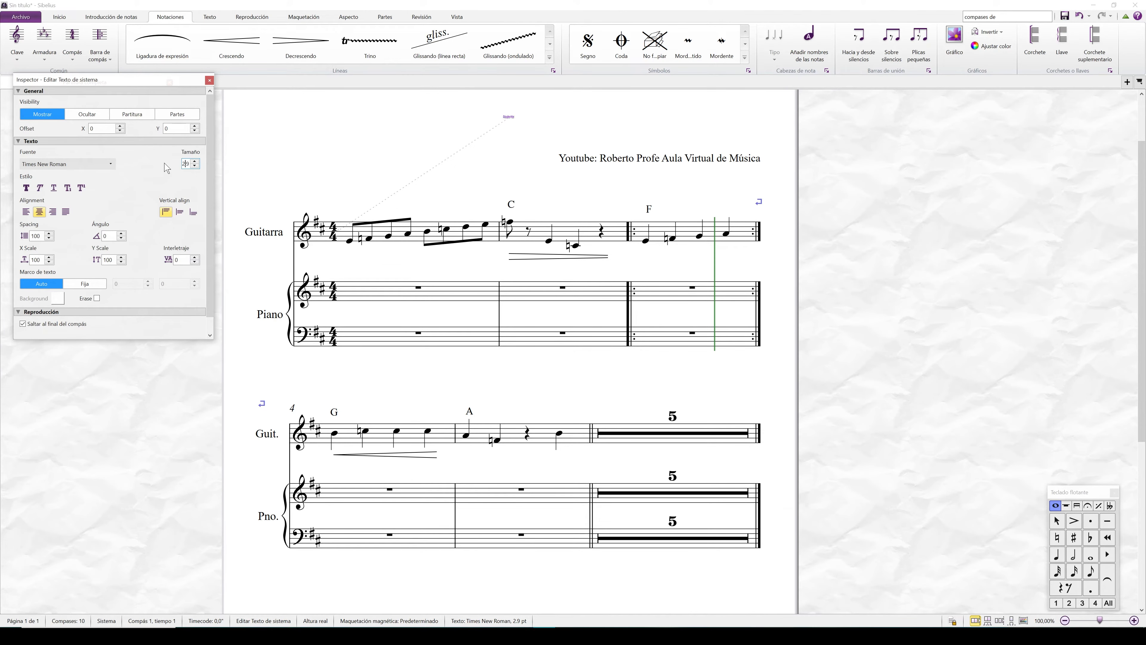
key(Delete)
text(20)
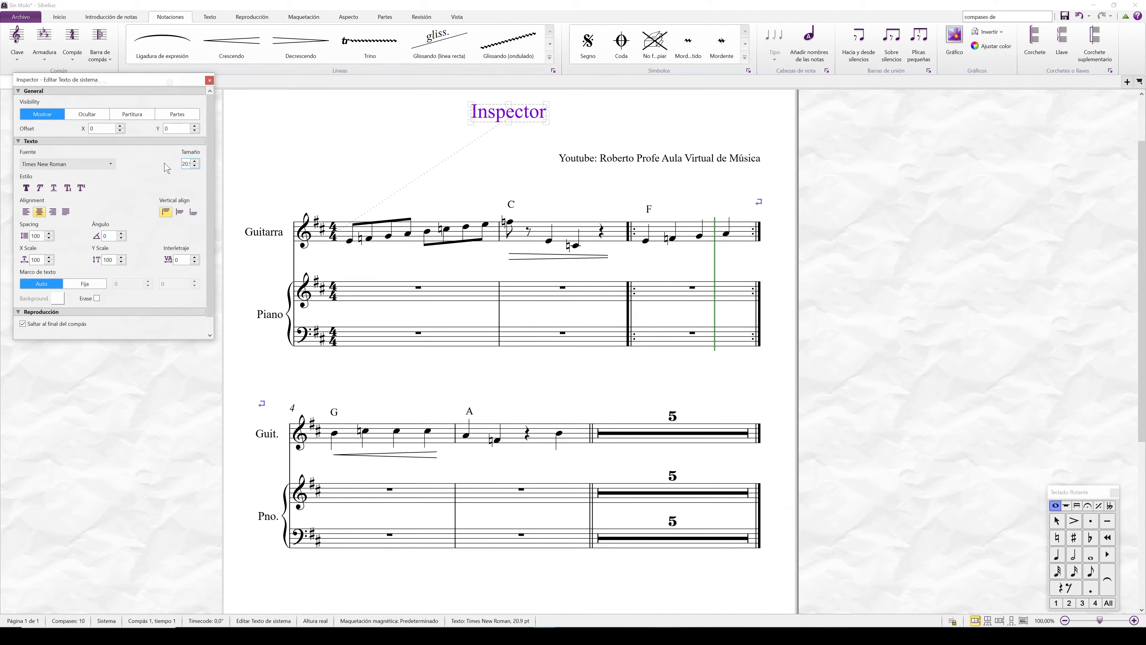
- Try a text size of 300.7 pt on the title, then reduce it to 30.7 pt
key(BackSpace)
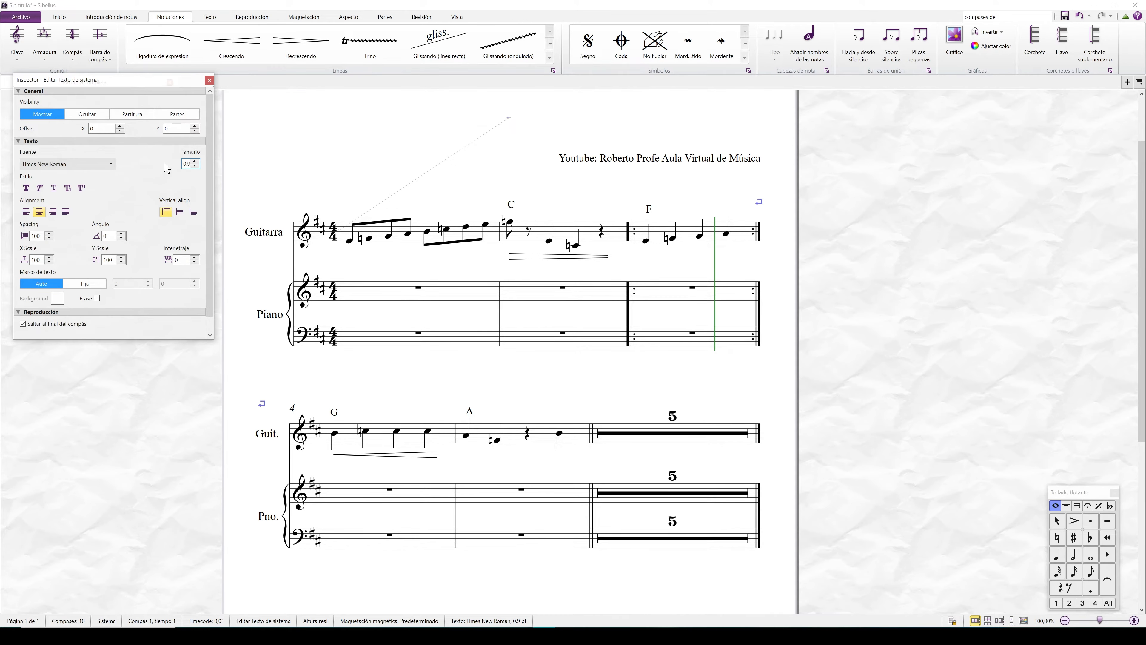
text(300)
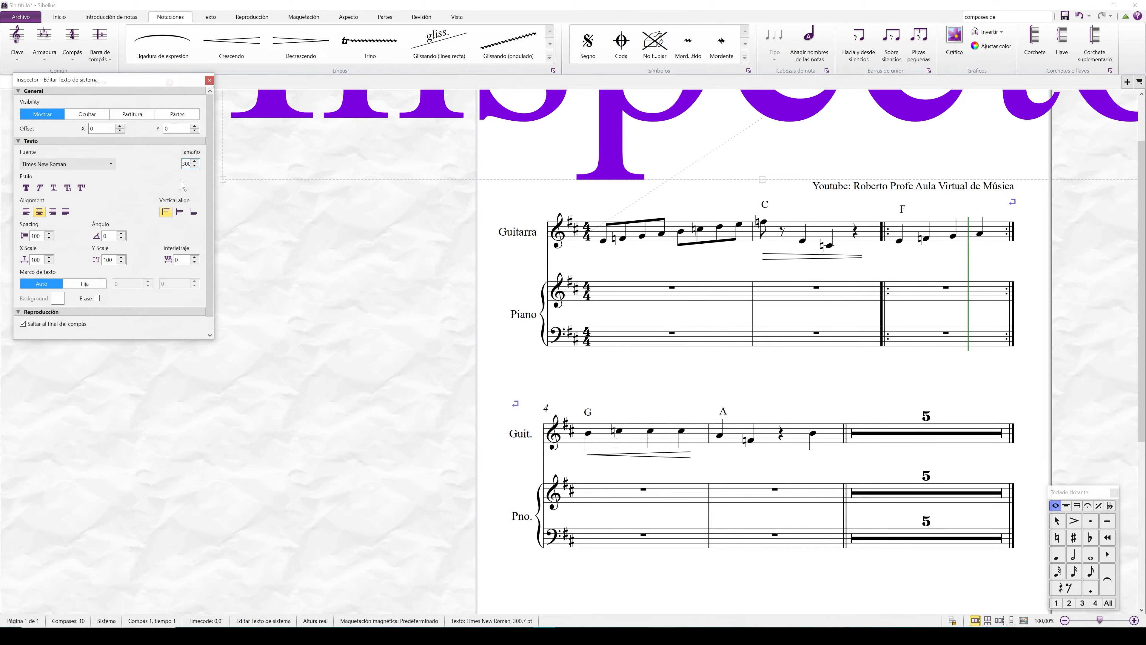
key(BackSpace)
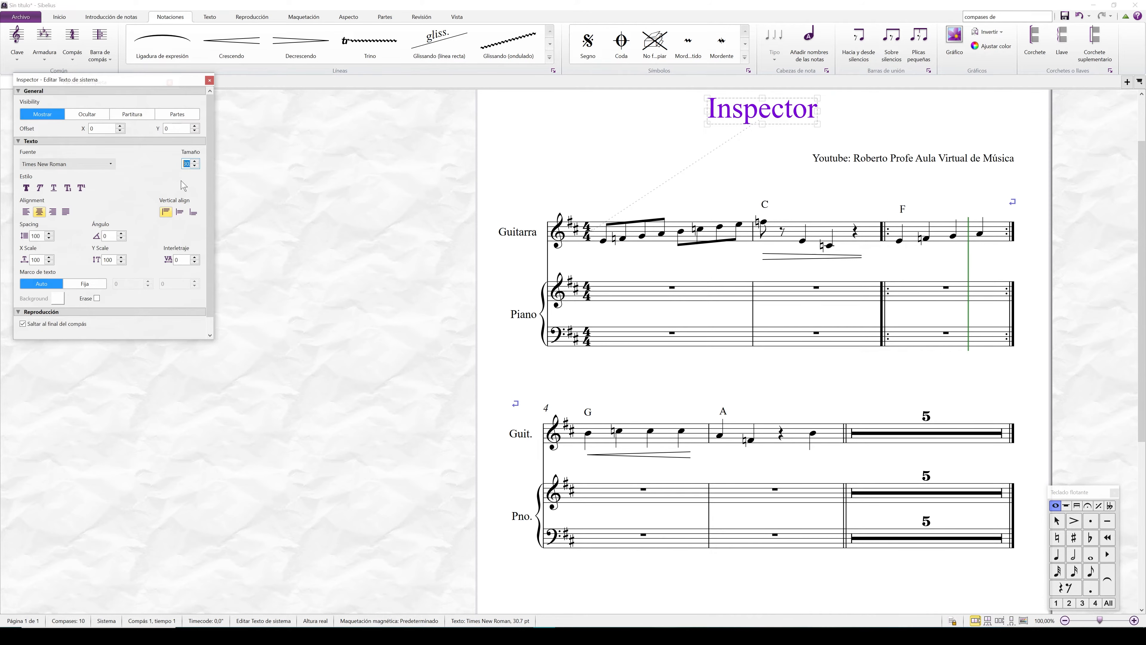
- Reselect the title, step its text size down to 19.5 pt, and raise it again to 30.8 pt
scroll(537, 256, up, 2)
drag(640, 224, 440, 202)
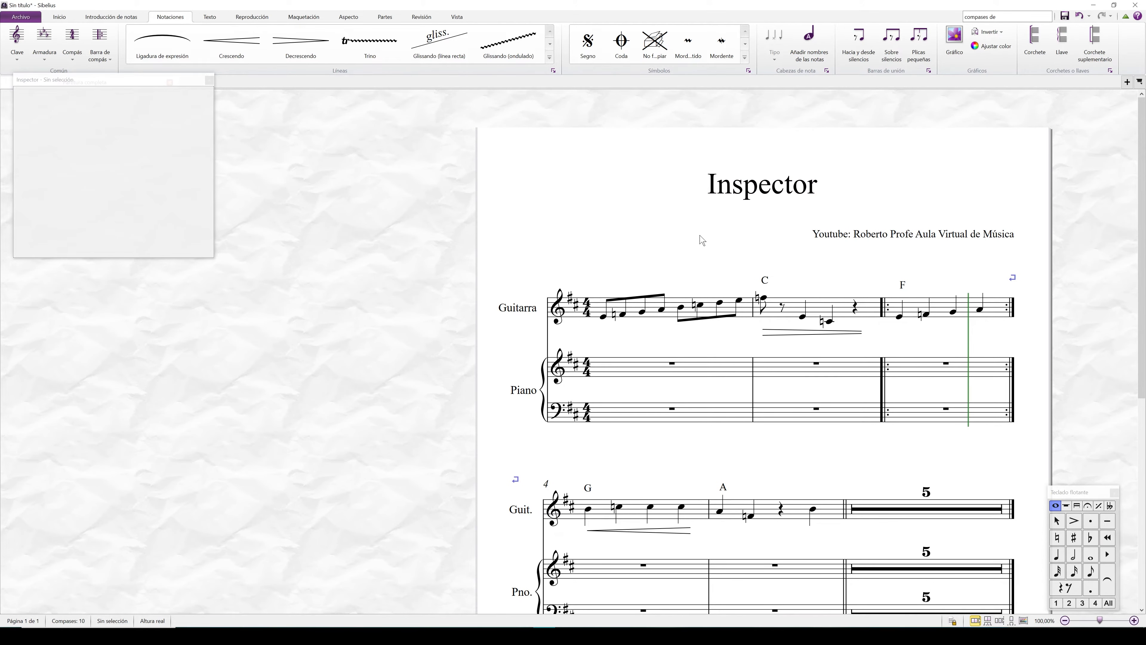
drag(698, 240, 494, 213)
drag(491, 134, 634, 172)
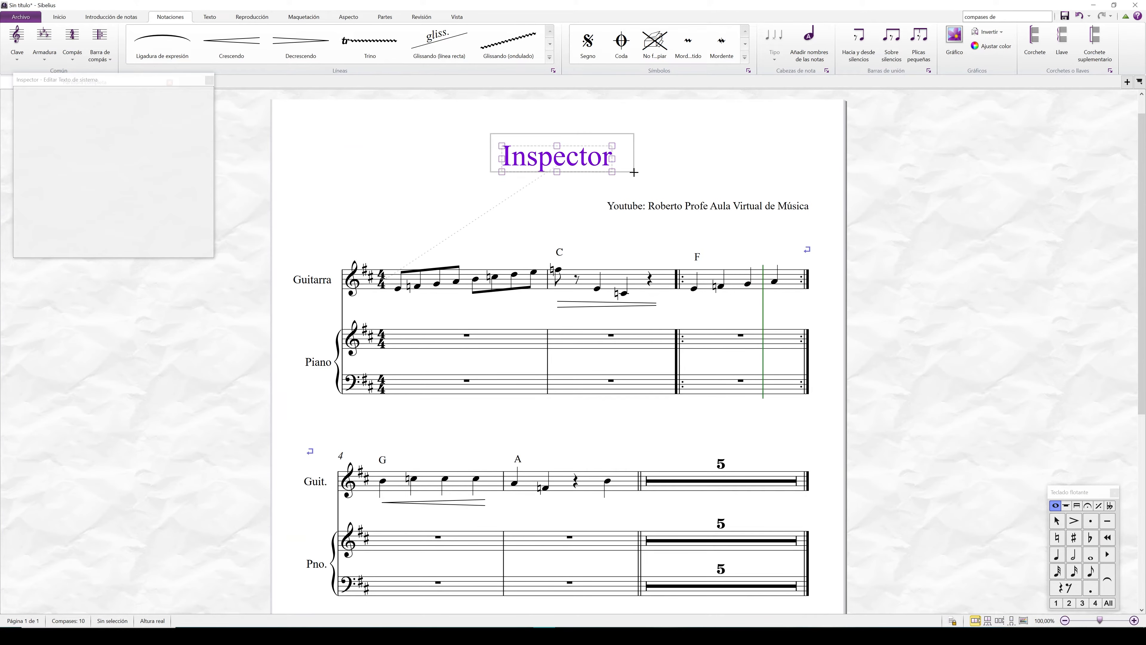
click(512, 218)
click(572, 171)
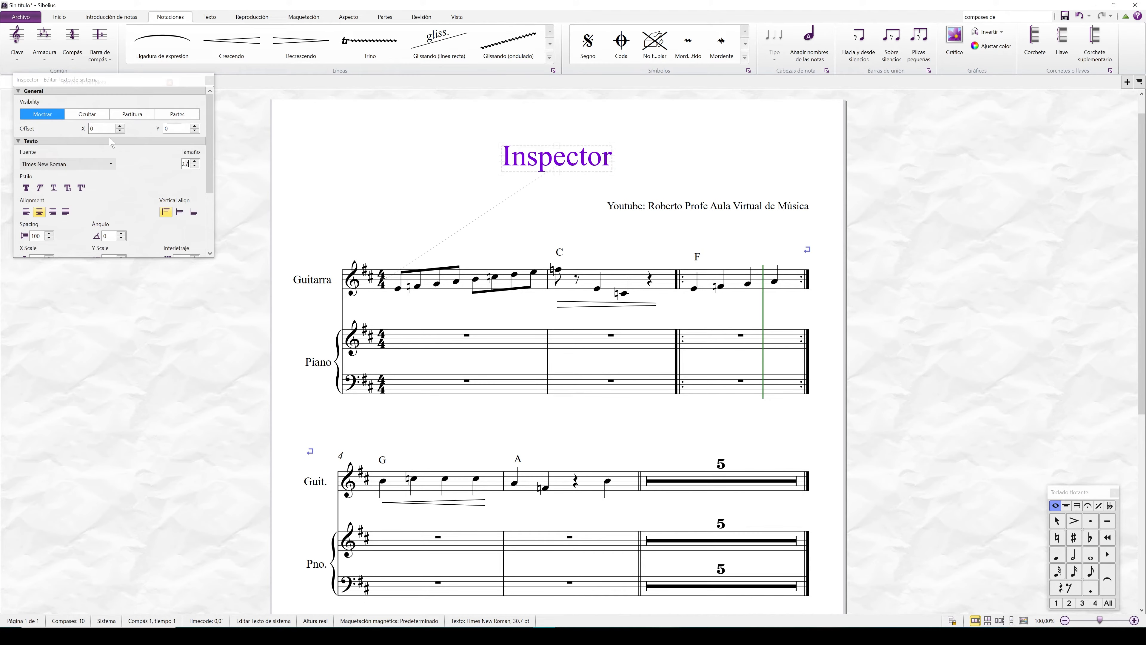
click(186, 164)
click(196, 167)
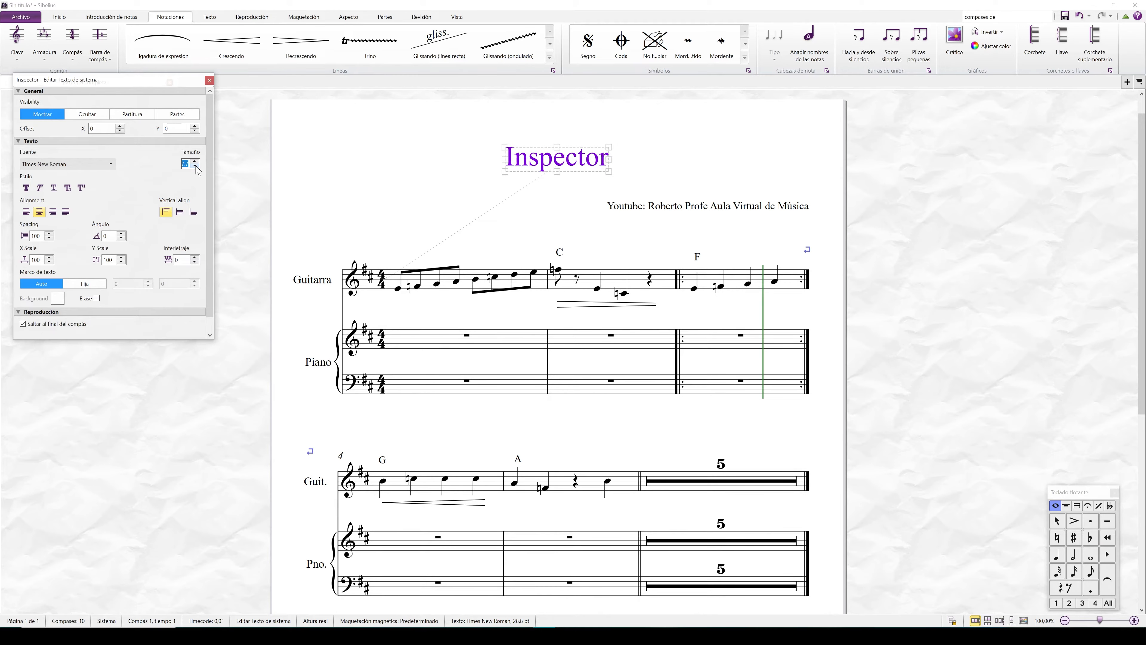
click(196, 167)
click(196, 167)
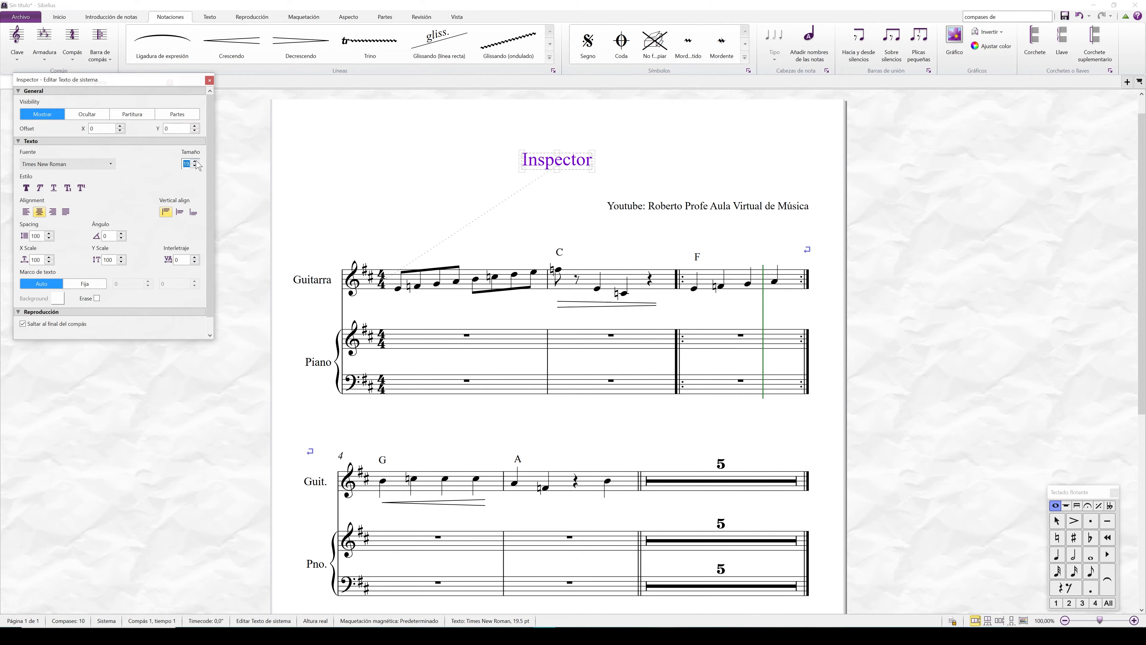
click(195, 161)
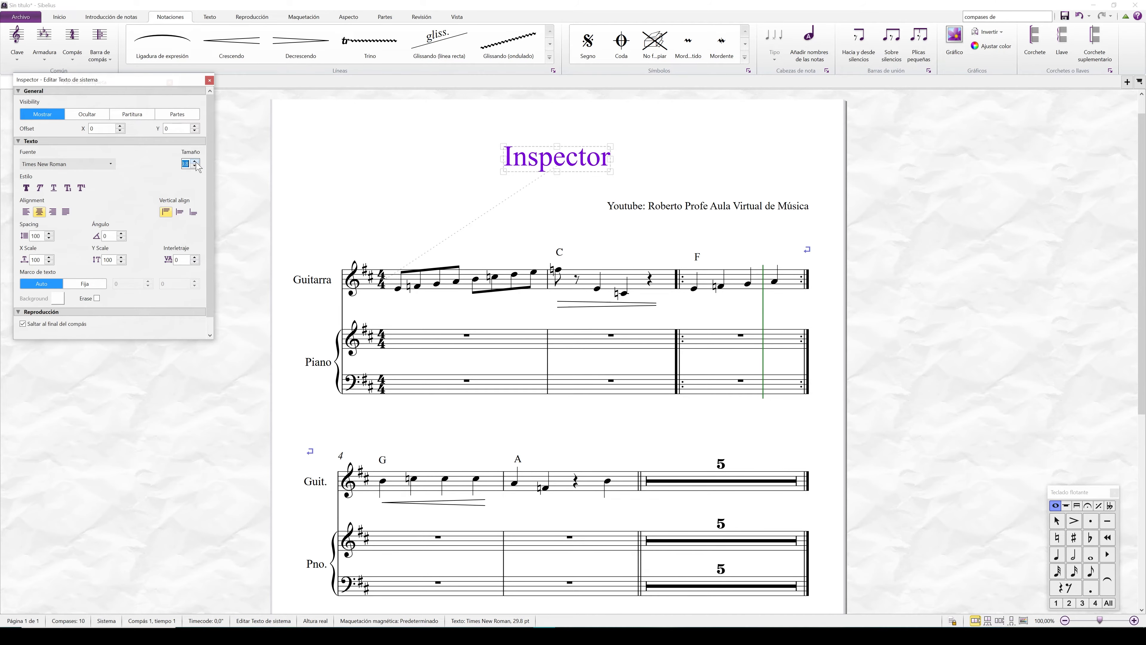
click(196, 162)
- Look through the available fonts and set the title's font to Impact
click(95, 164)
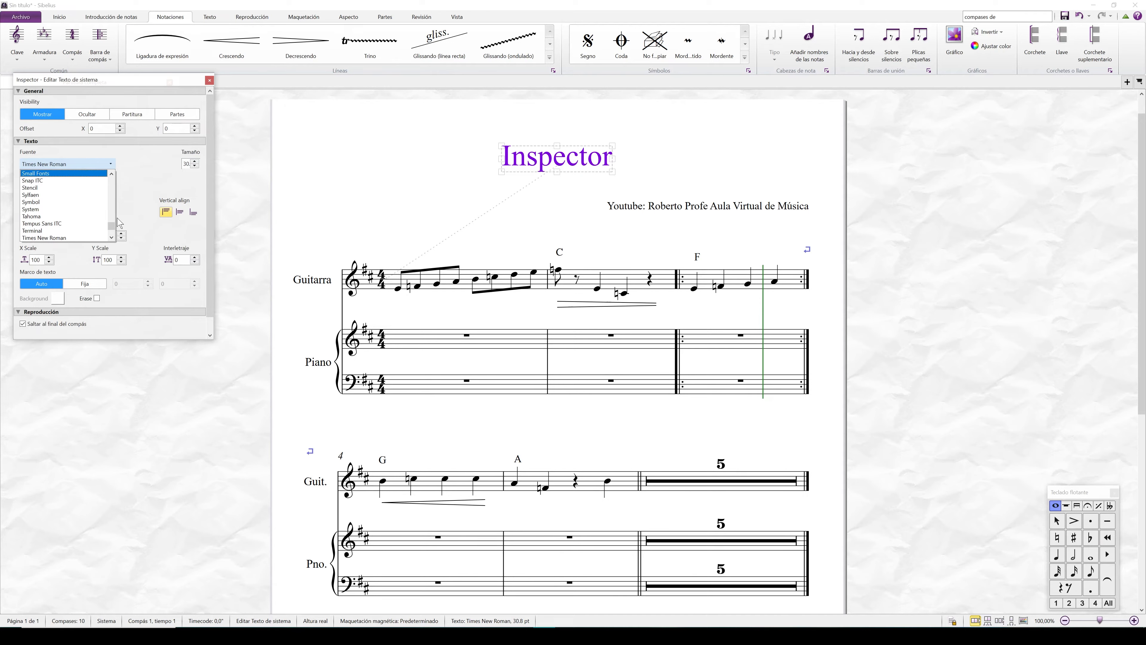
drag(111, 226, 104, 189)
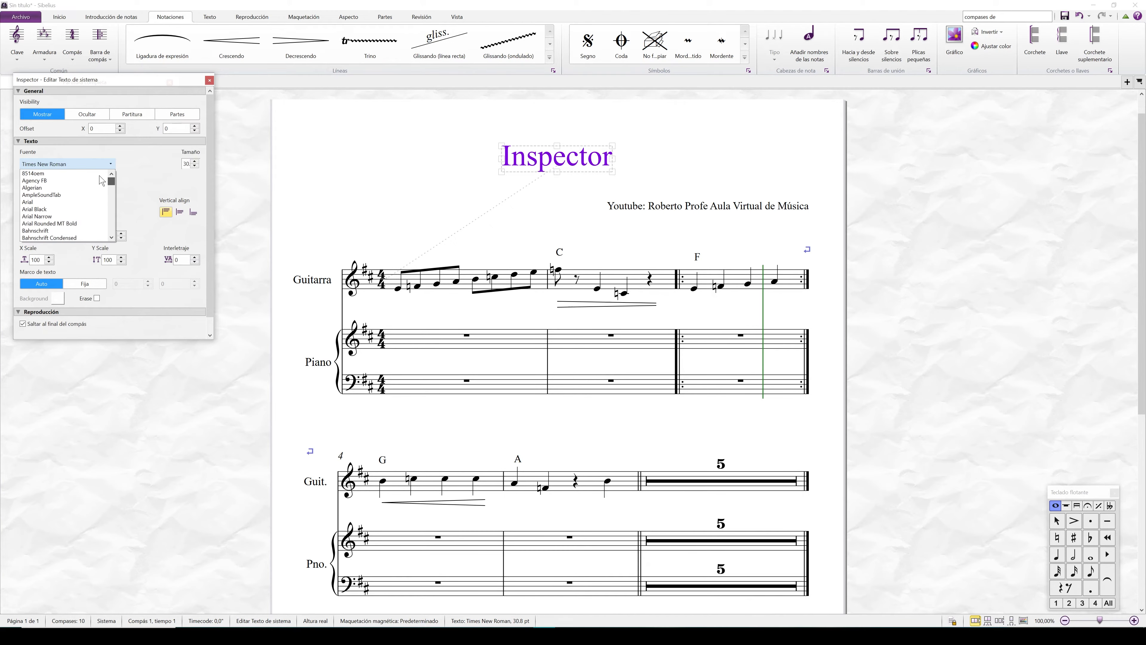
click(64, 164)
click(63, 164)
scroll(56, 185, down, 5)
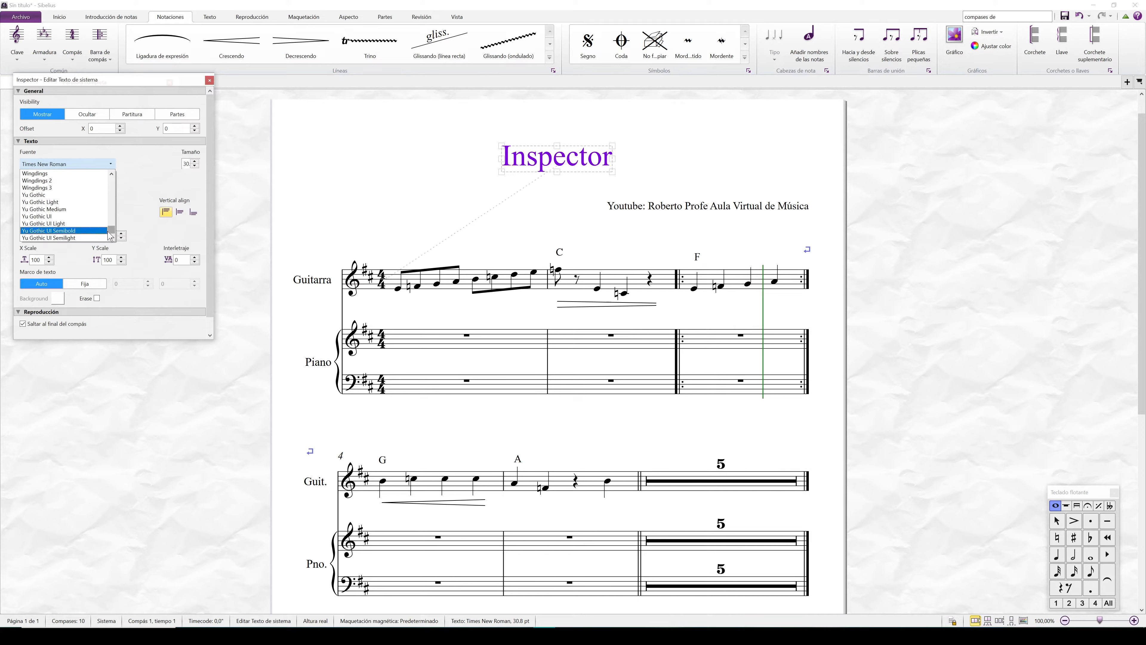
scroll(103, 208, up, 15)
scroll(103, 207, down, 2)
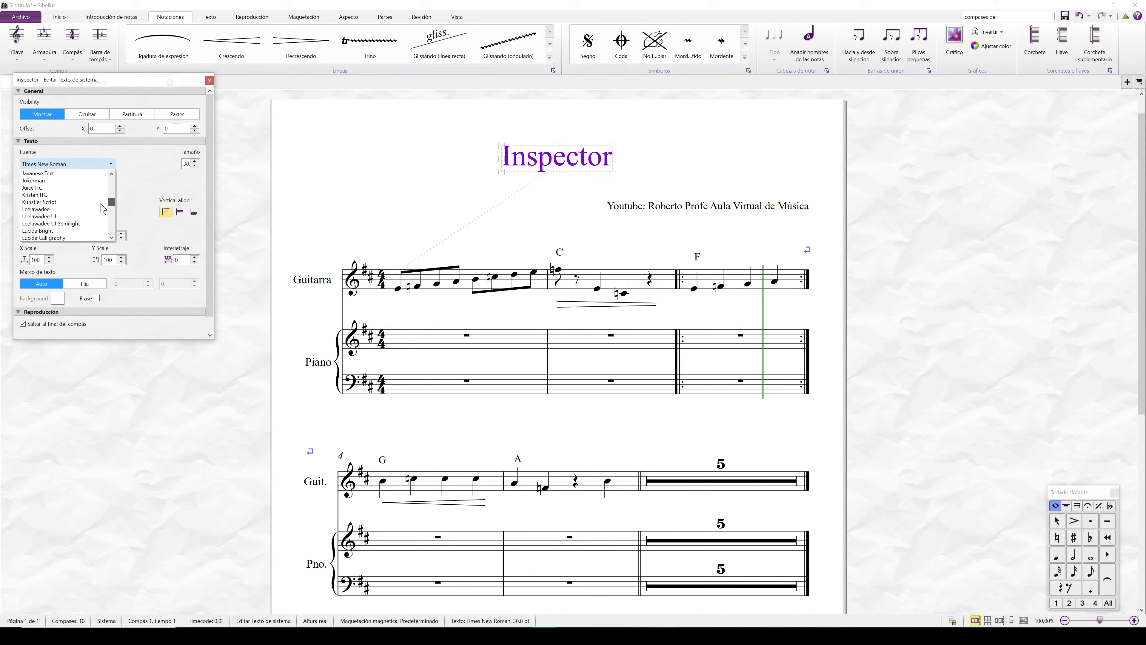
scroll(103, 208, up, 4)
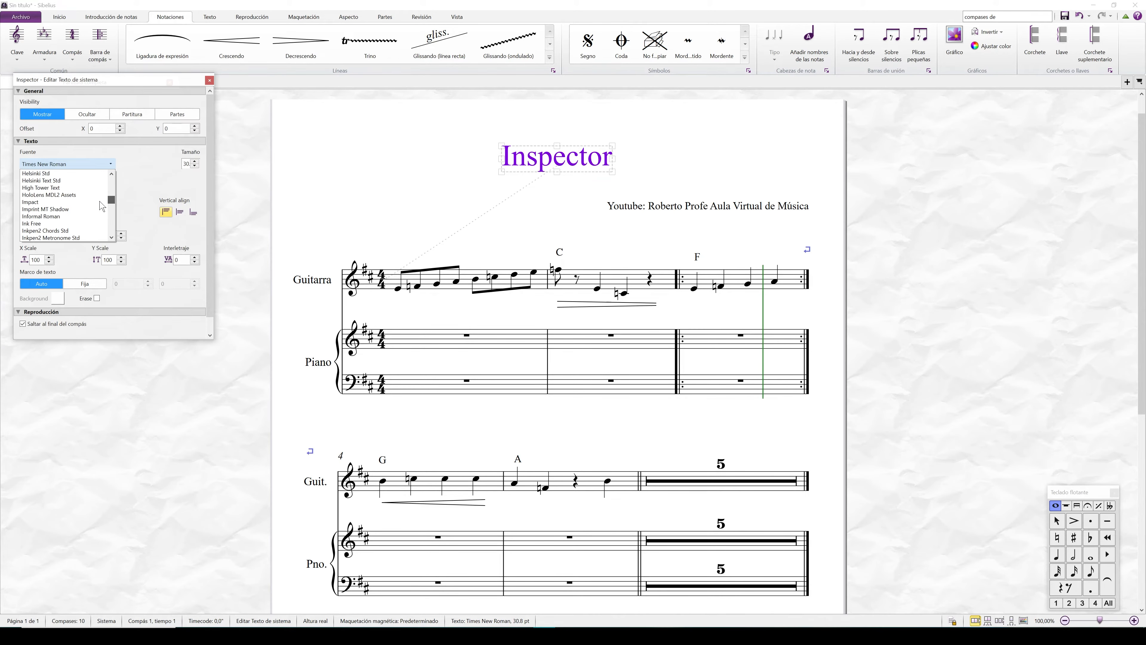
click(73, 203)
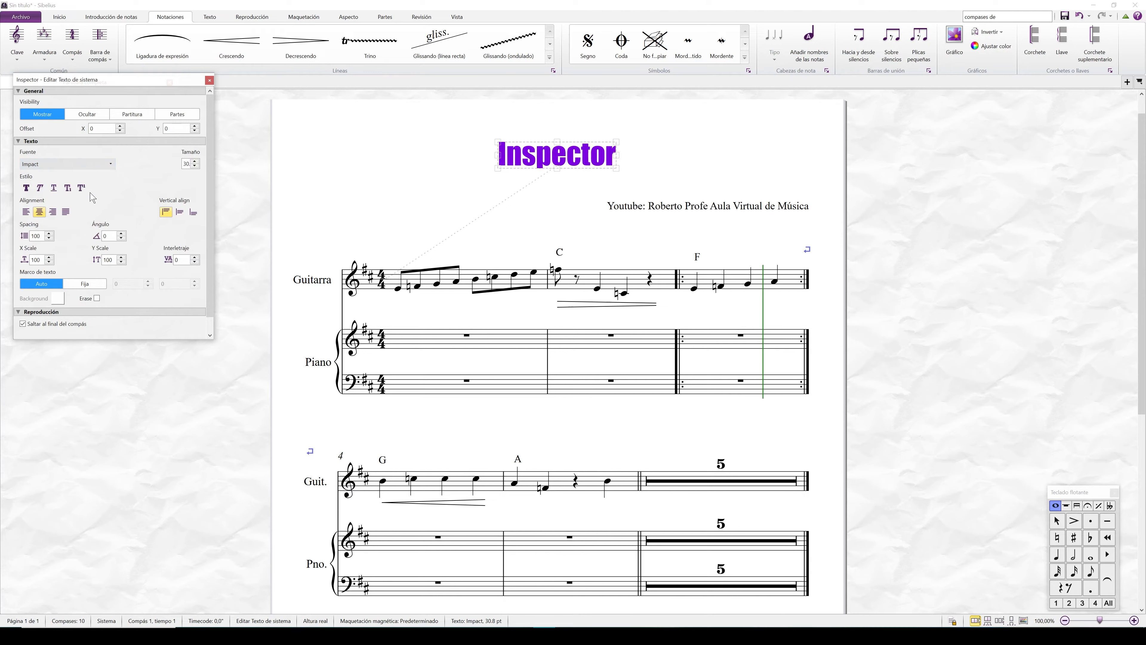
- Set the title's font to Freestyle Script
click(103, 165)
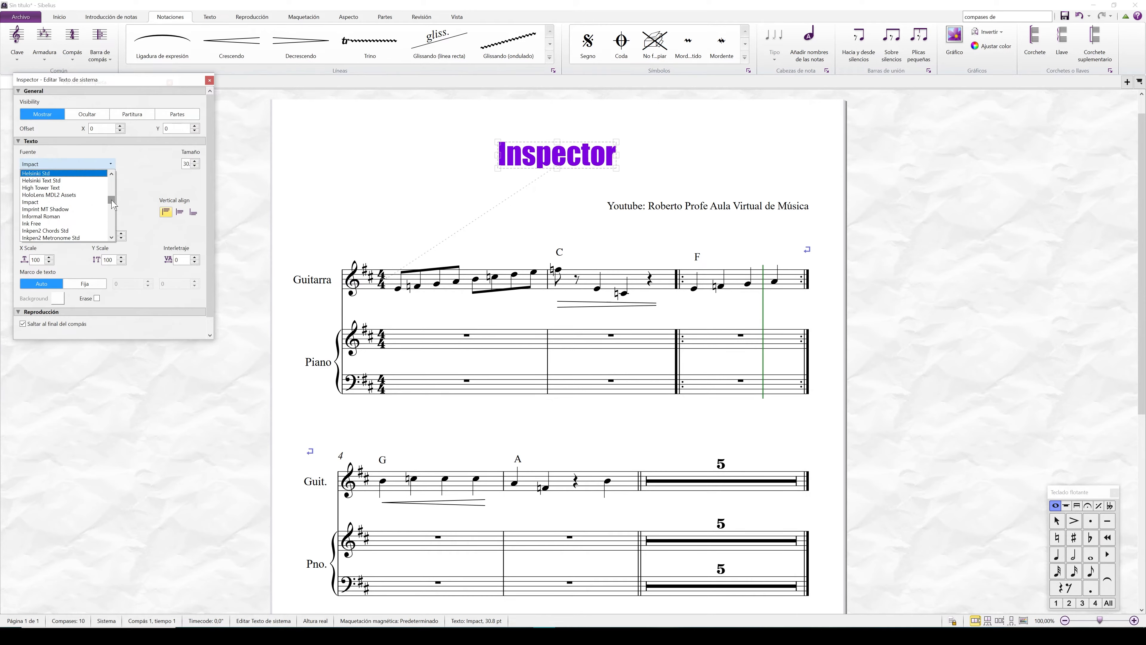
drag(113, 204, 113, 200)
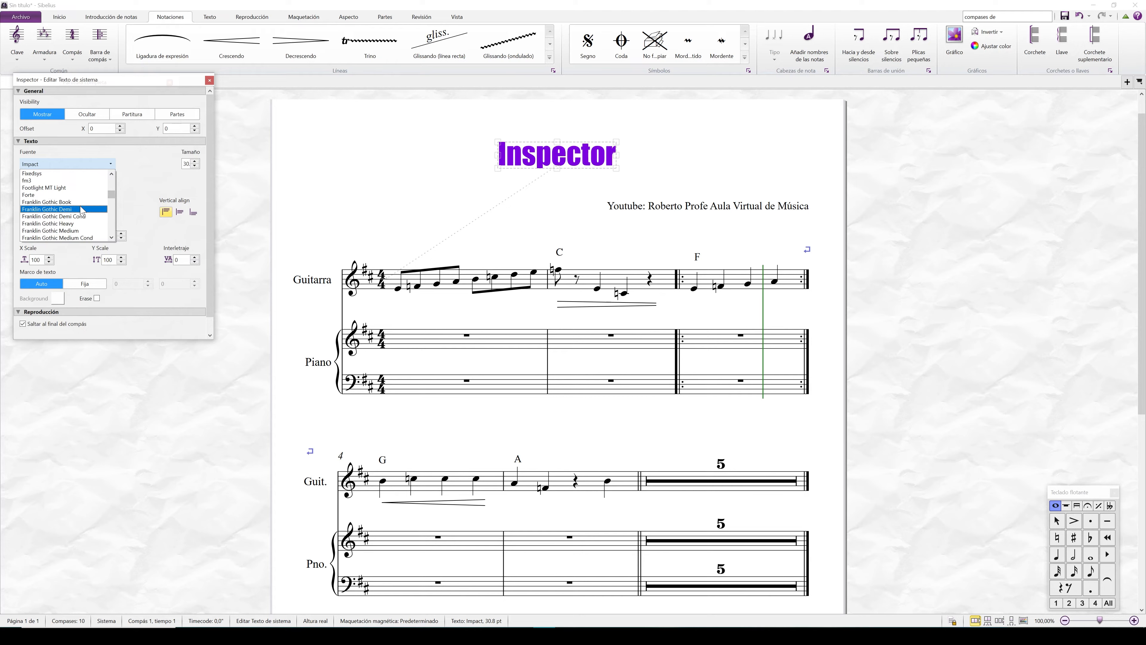
scroll(77, 205, down, 1)
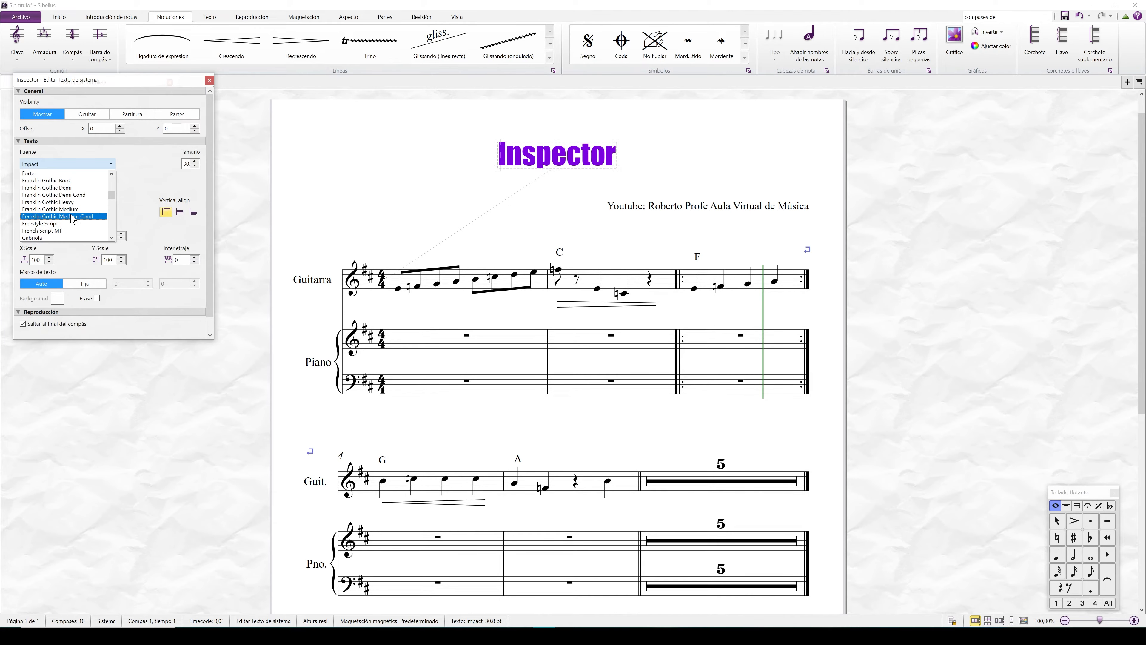
click(61, 223)
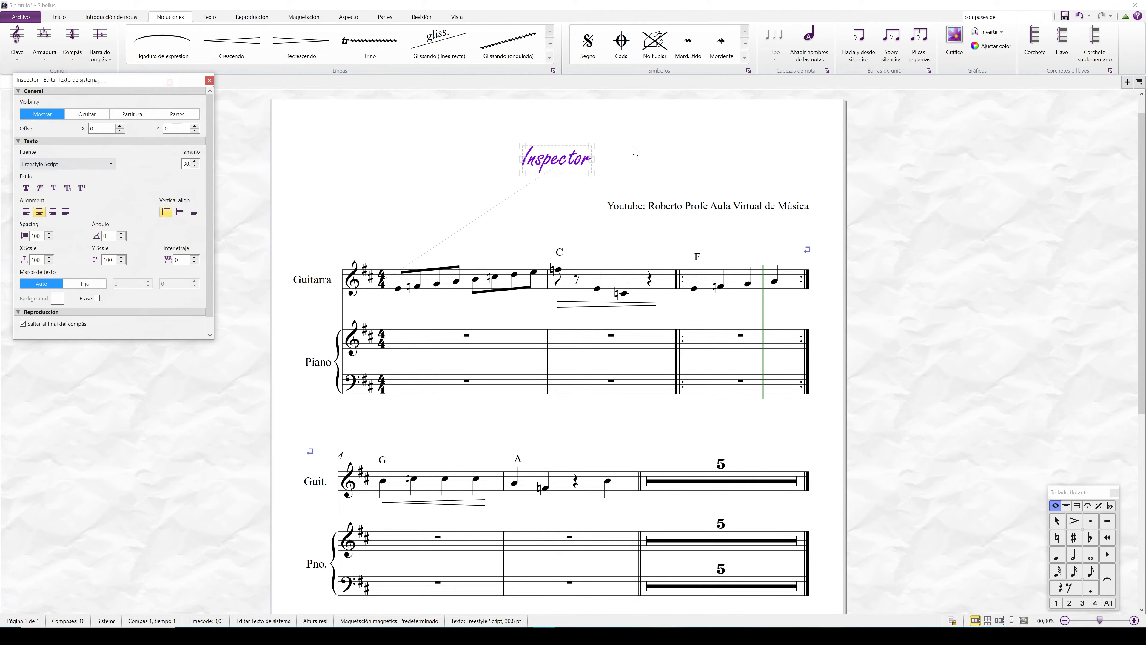
- Enlarge the title's text to 40.2 pt and set its font to Arial
drag(198, 162, 198, 161)
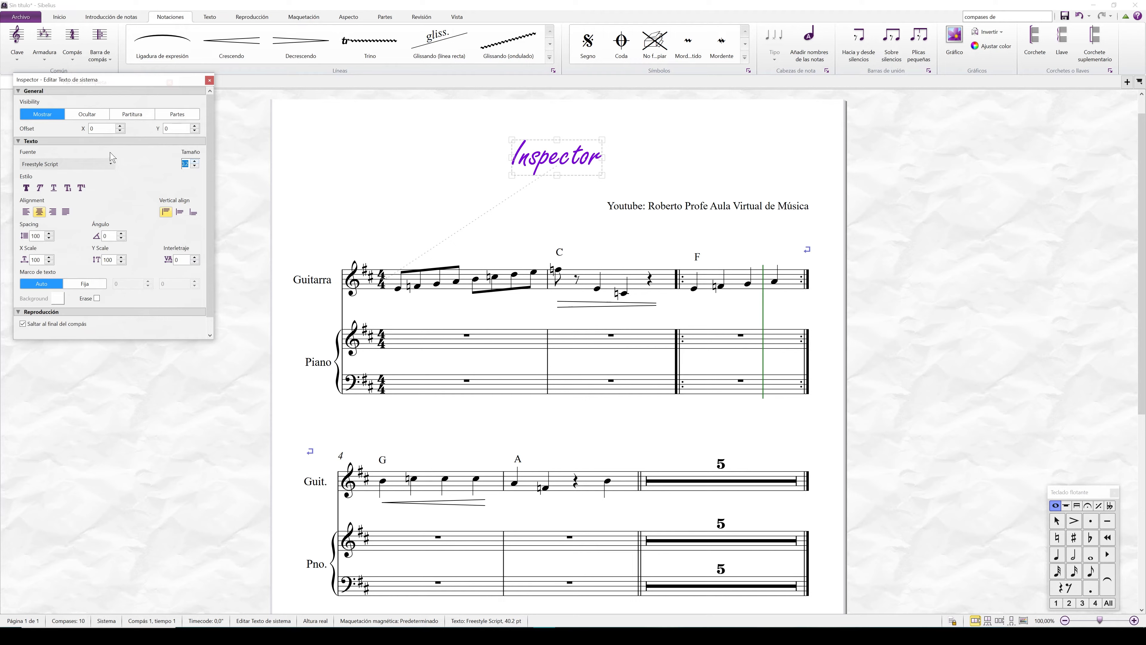
click(111, 164)
drag(112, 194, 113, 177)
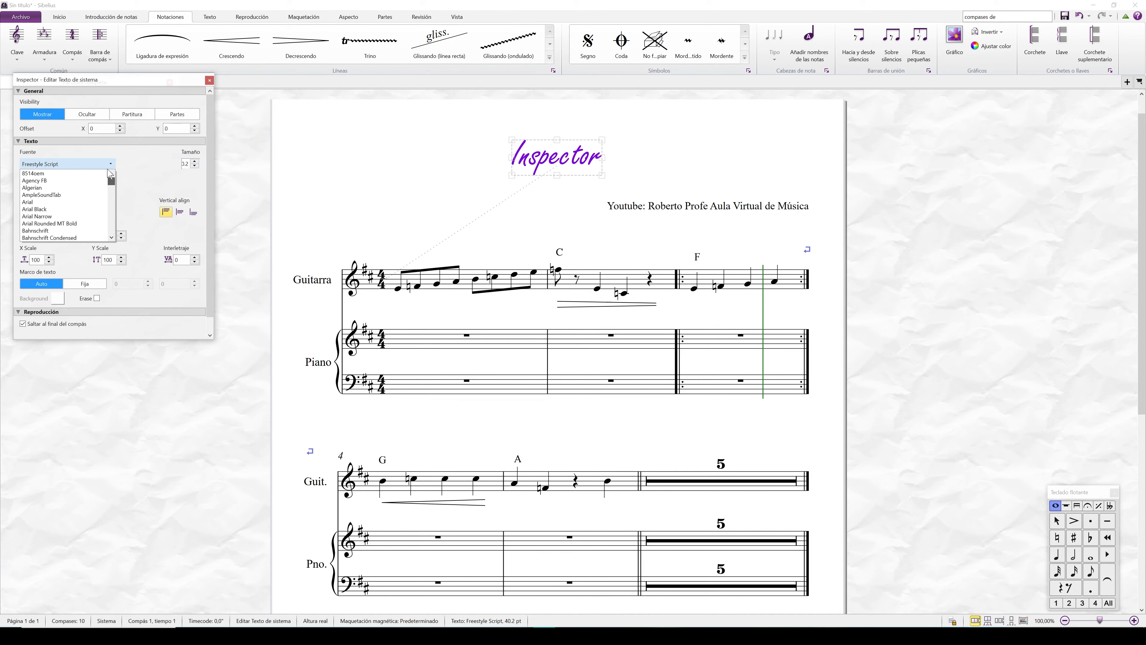
click(75, 203)
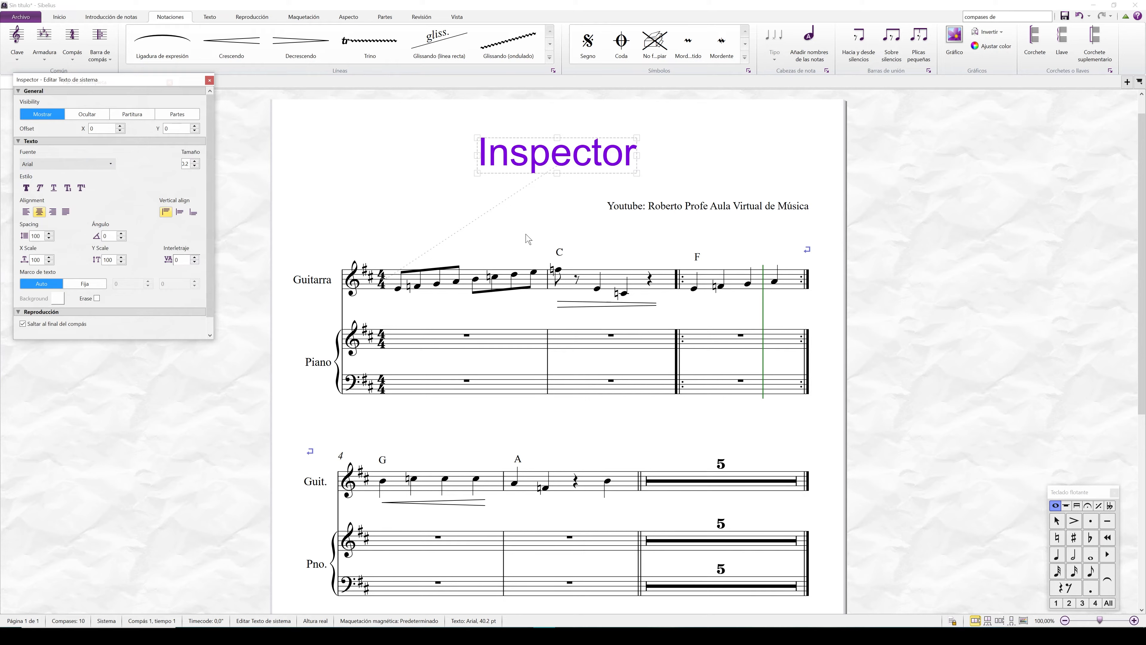
- Set the YouTube credit line below the title to Freestyle Script and enlarge it to 20.2 pt
click(649, 221)
click(652, 210)
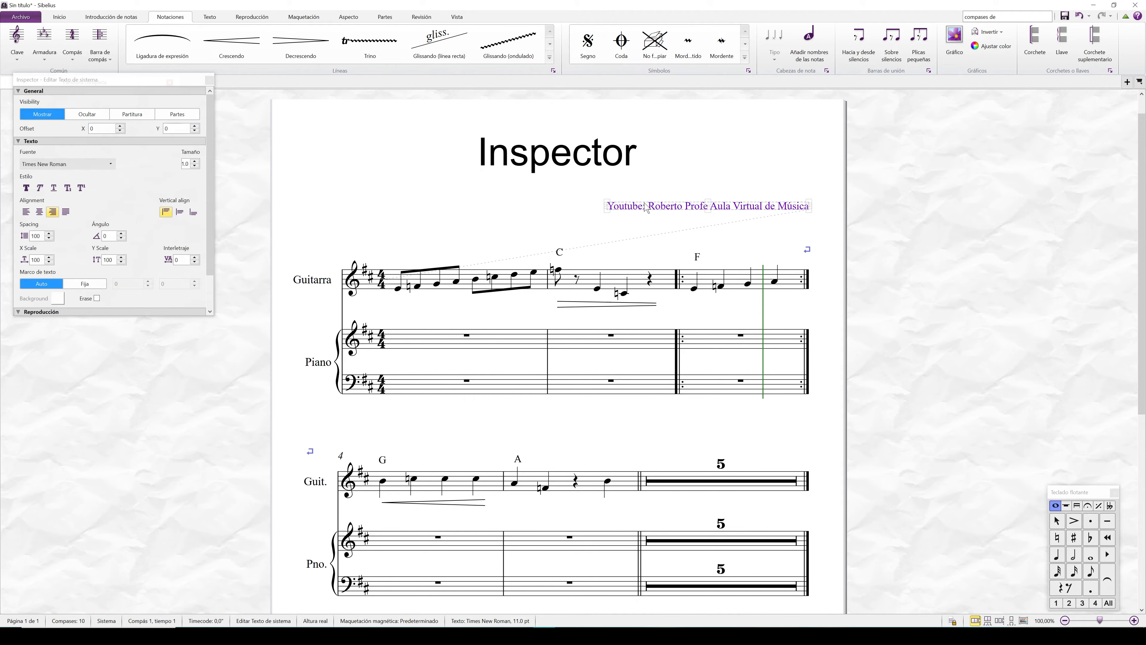
click(104, 166)
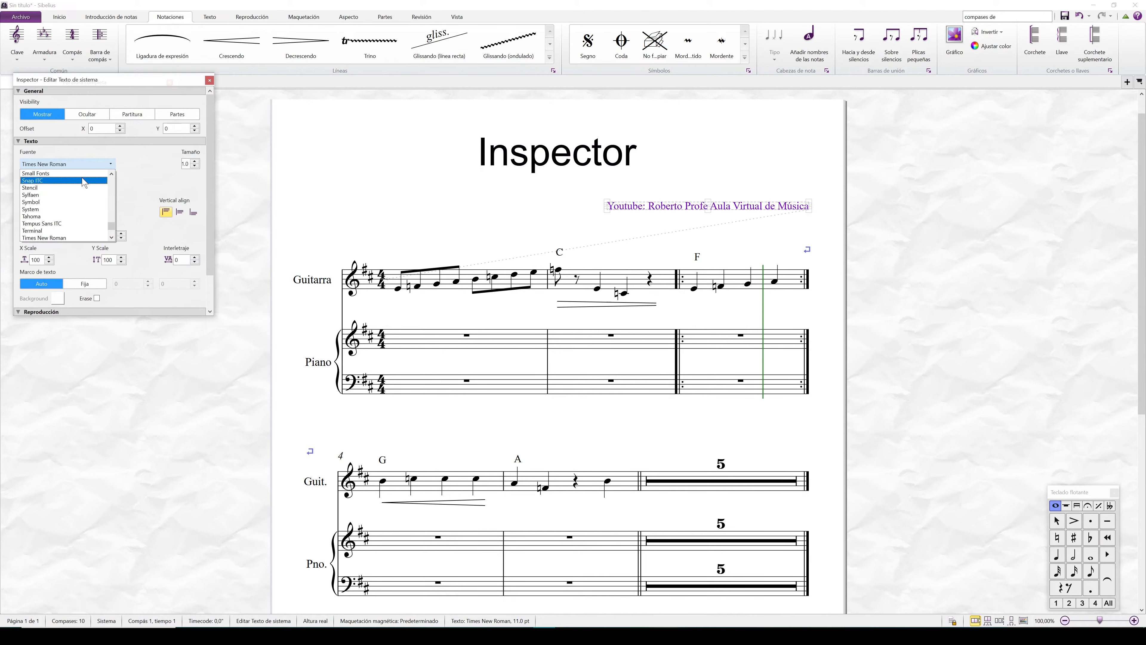
key(f)
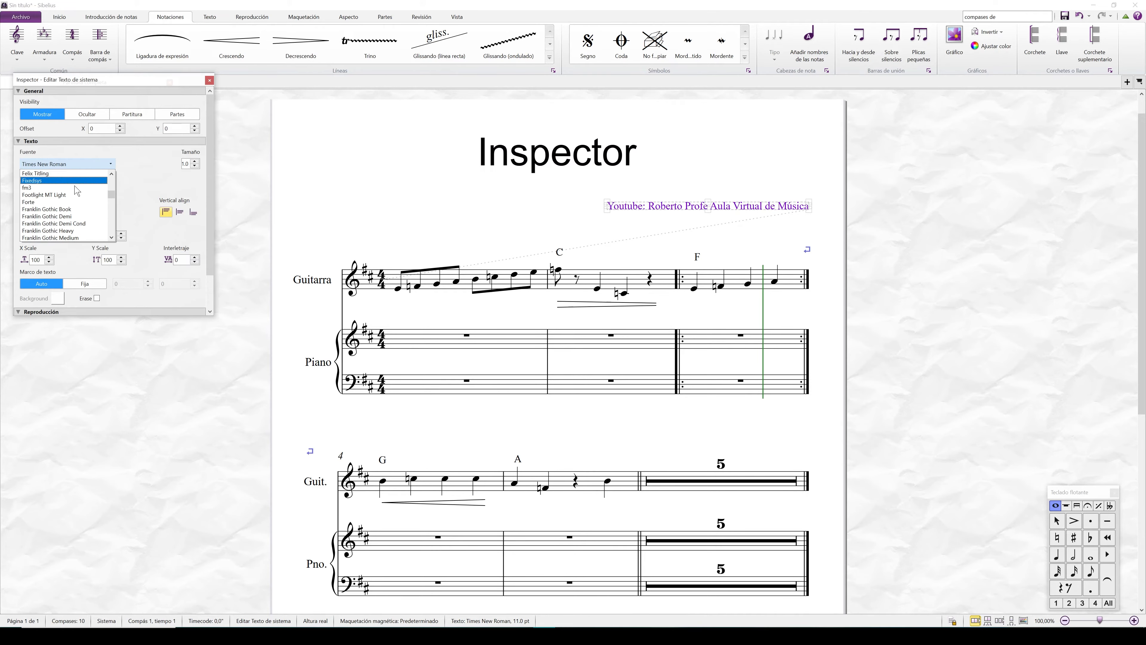
scroll(64, 226, down, 1)
click(62, 231)
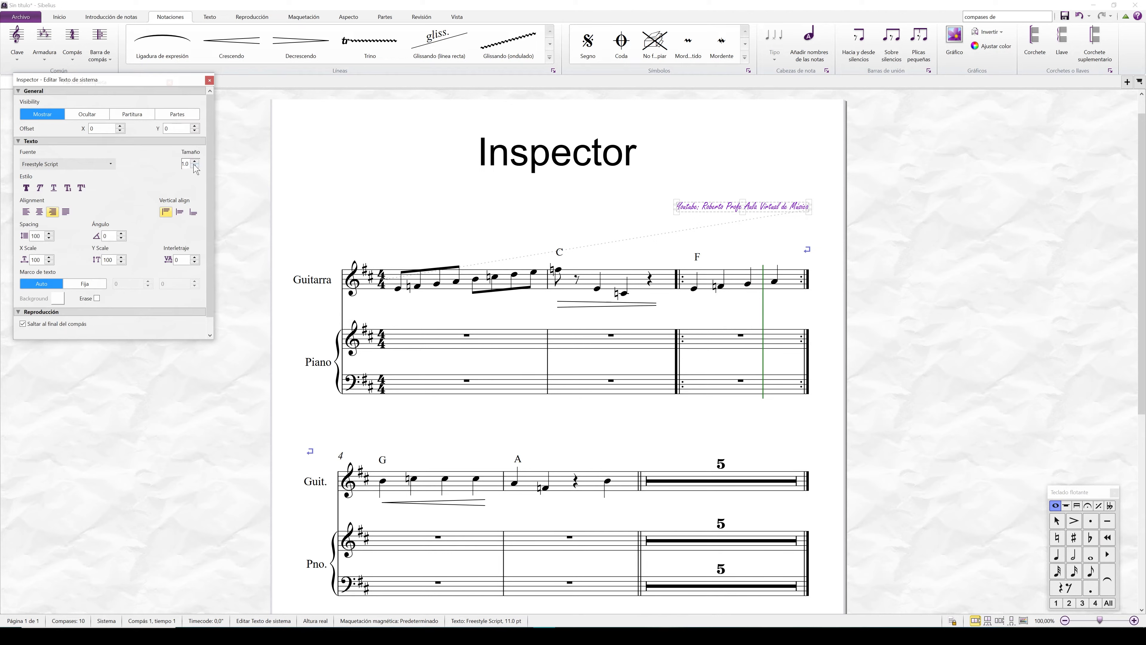
drag(194, 163, 194, 163)
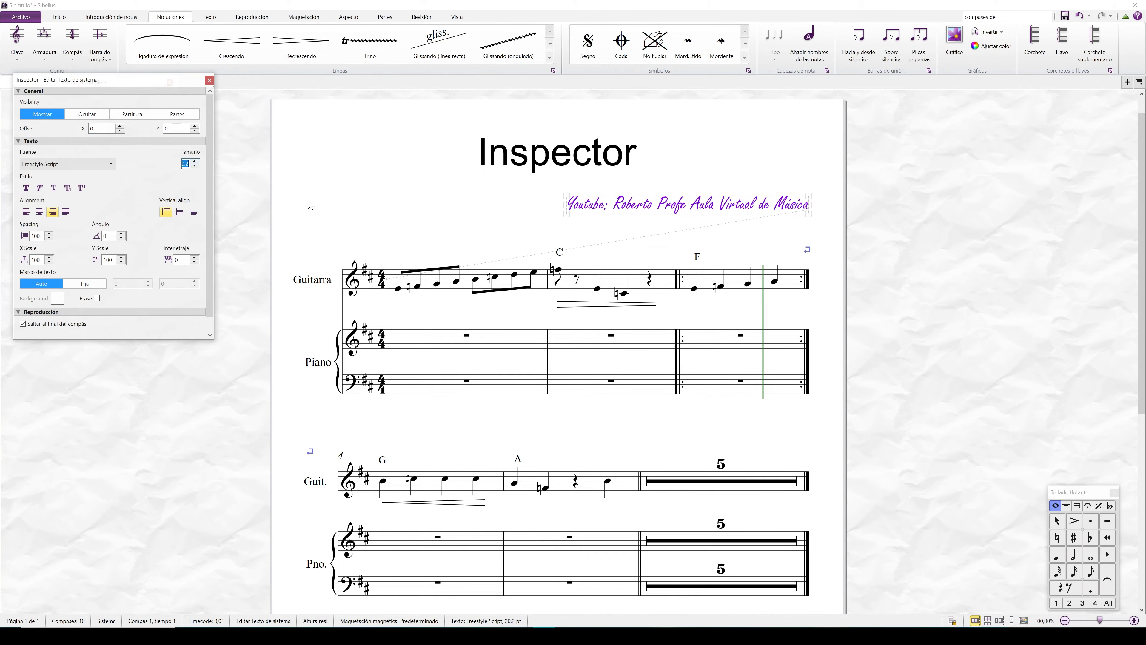
- Justify the title's text and try the middle and bottom vertical alignments, returning it to top alignment
click(43, 212)
click(546, 168)
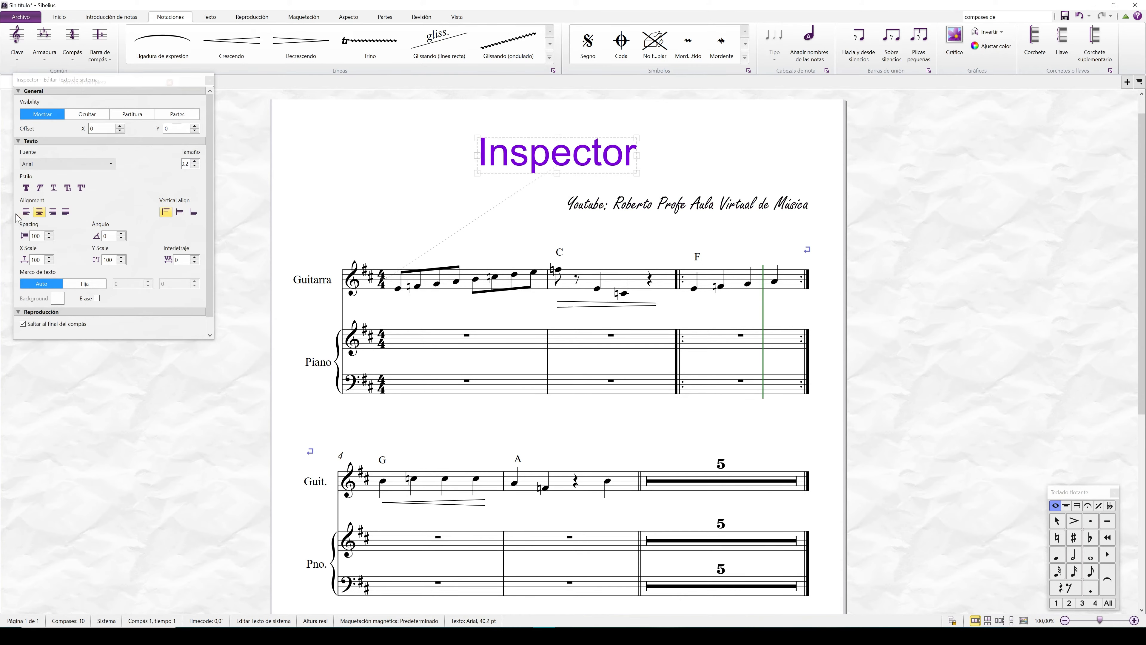
click(66, 212)
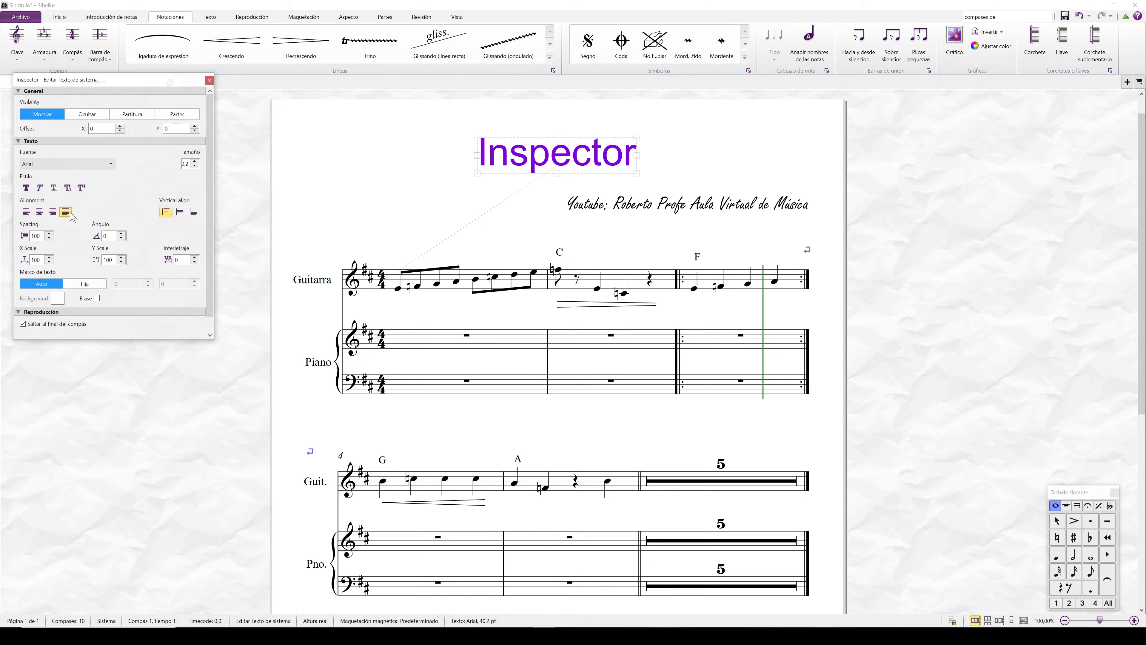
click(179, 211)
click(193, 211)
click(166, 212)
- Set the title's line spacing to 102 and its horizontal scale to 108
click(49, 233)
click(50, 258)
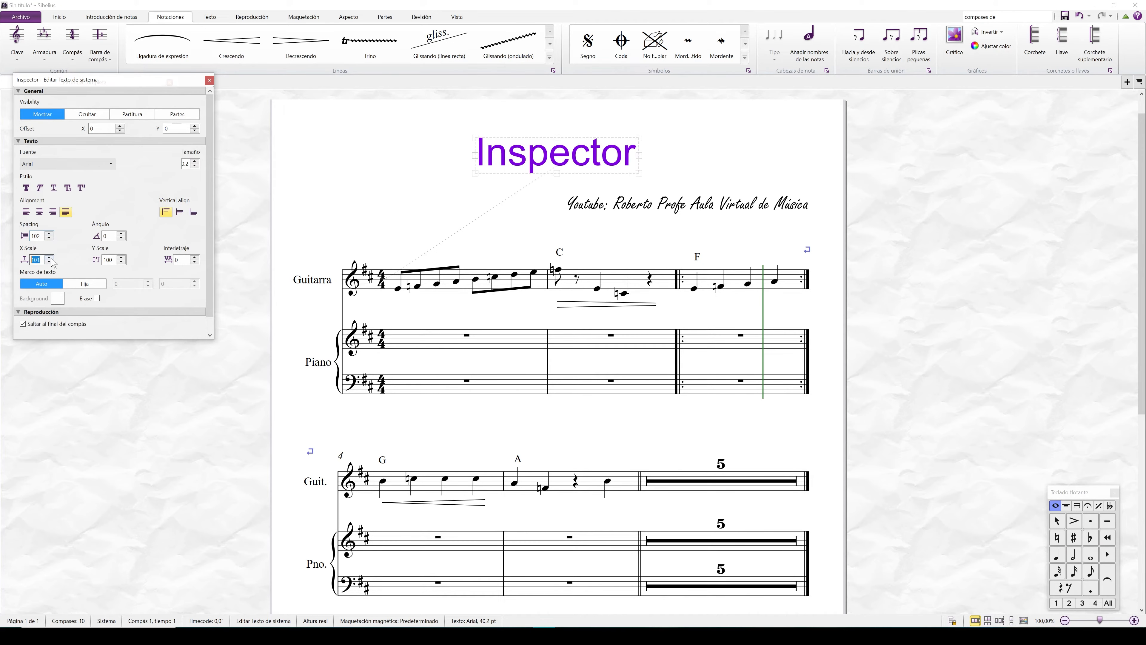
click(50, 257)
click(49, 257)
click(49, 257)
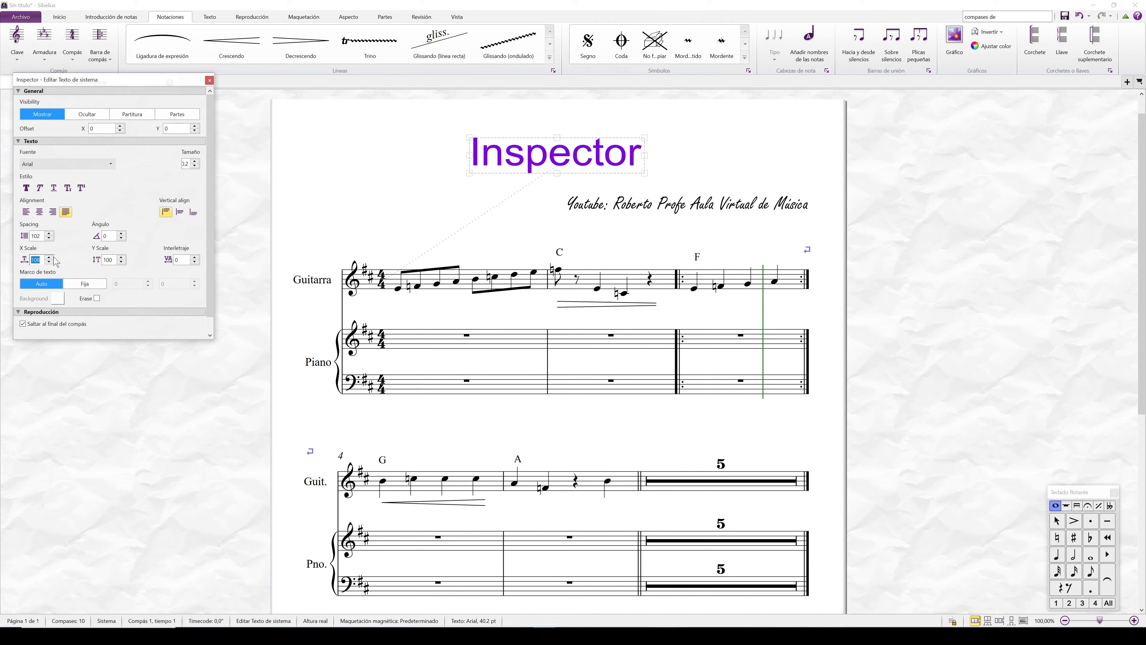
- Set the title's vertical scale to 106 and its letter spacing to 7
click(122, 258)
click(122, 258)
click(122, 258)
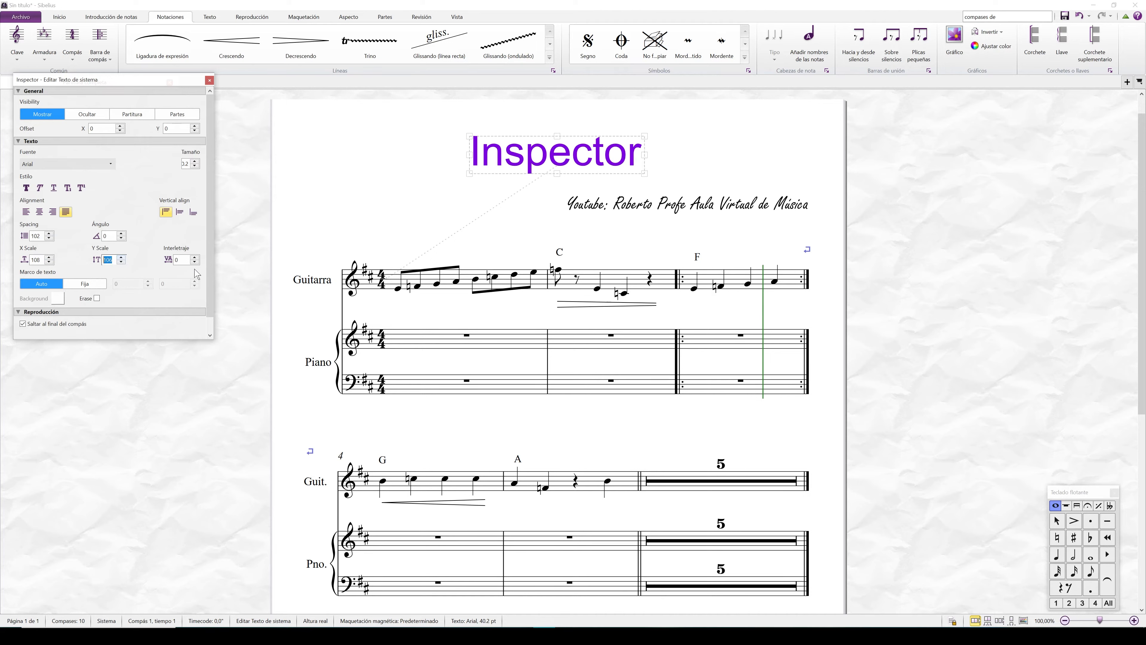
click(195, 257)
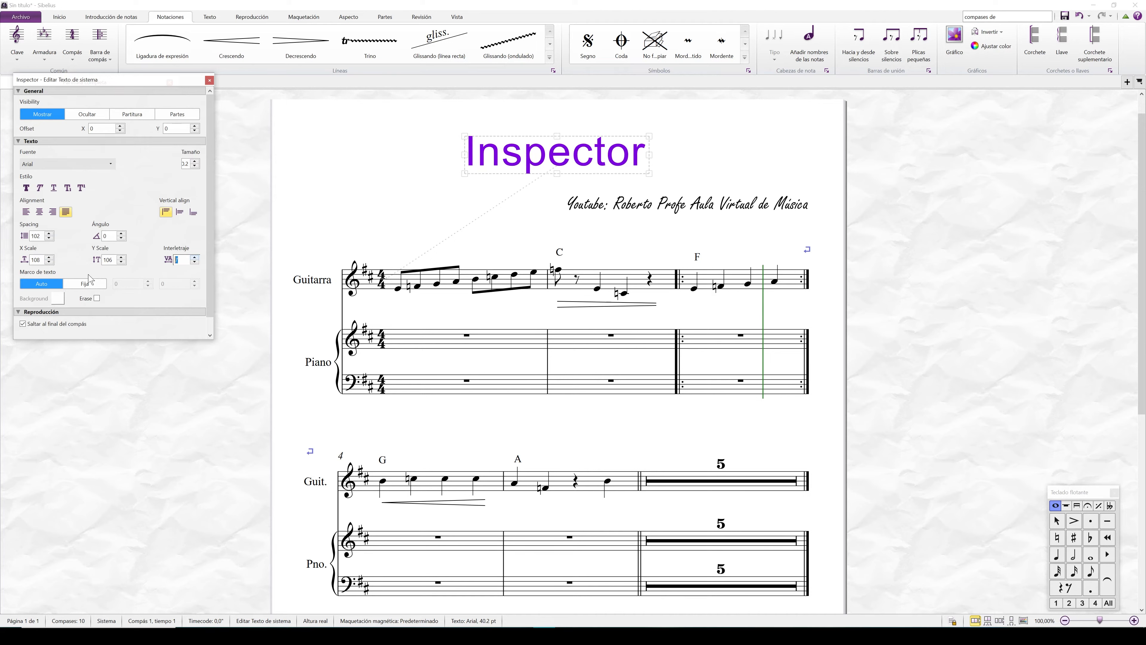
- Switch the title's text frame to fixed and back to automatic, and toggle its Erase background option on and off
click(94, 286)
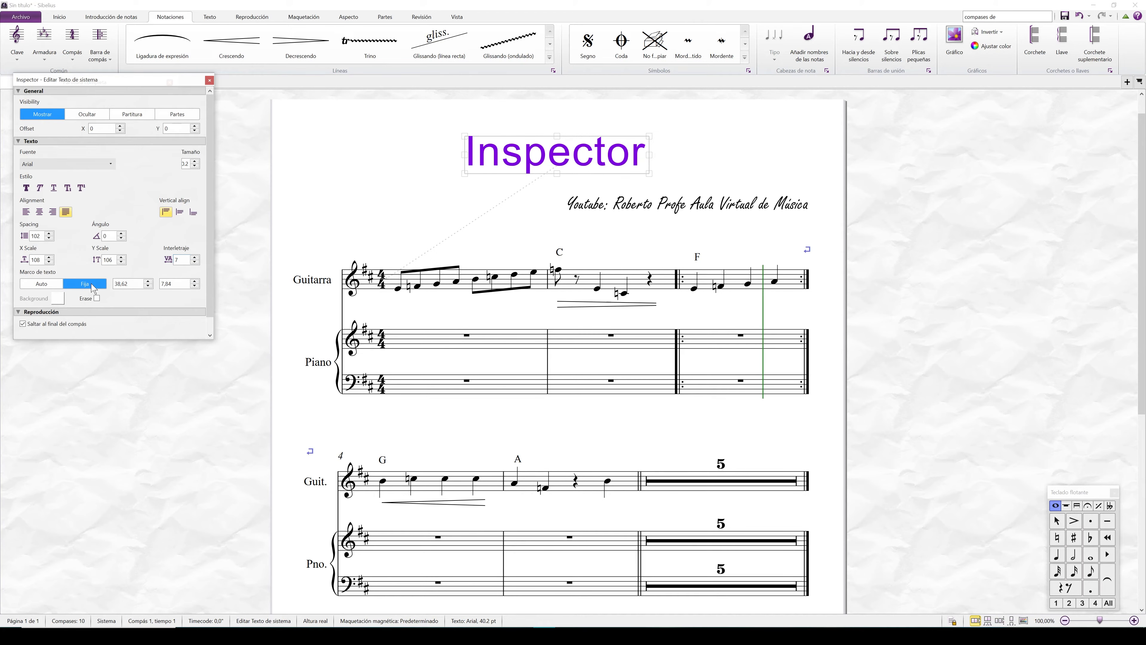
click(43, 285)
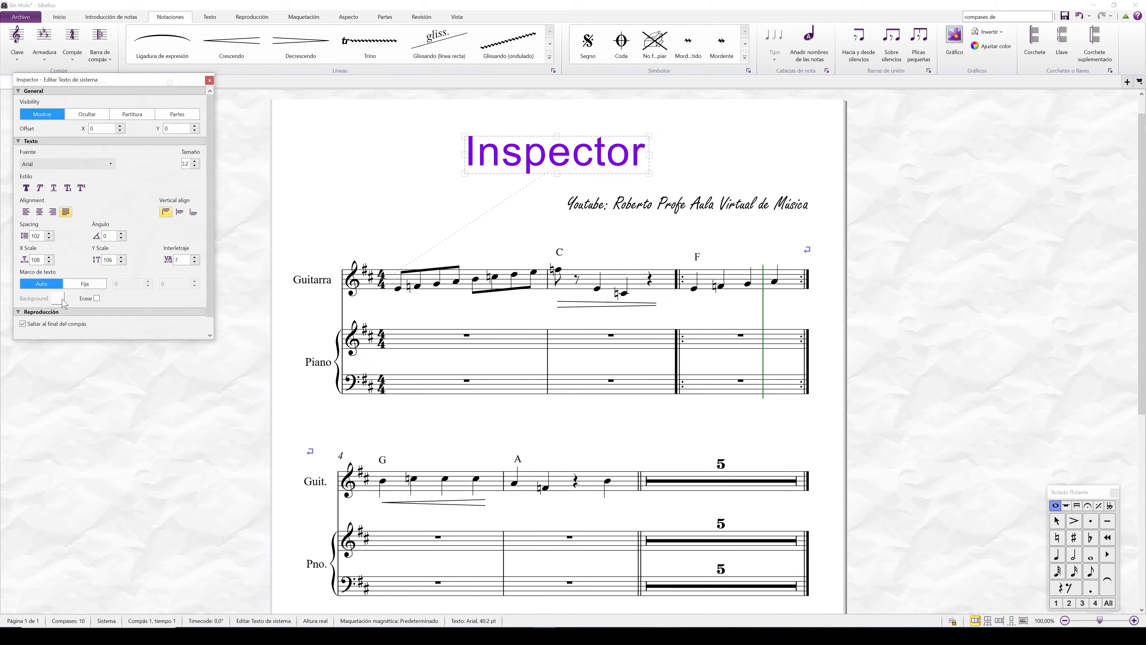
click(94, 299)
click(94, 300)
- Check the playback options of the guitar's second bar and play the score from the guitar's first bar through the repeats
scroll(533, 180, down, 1)
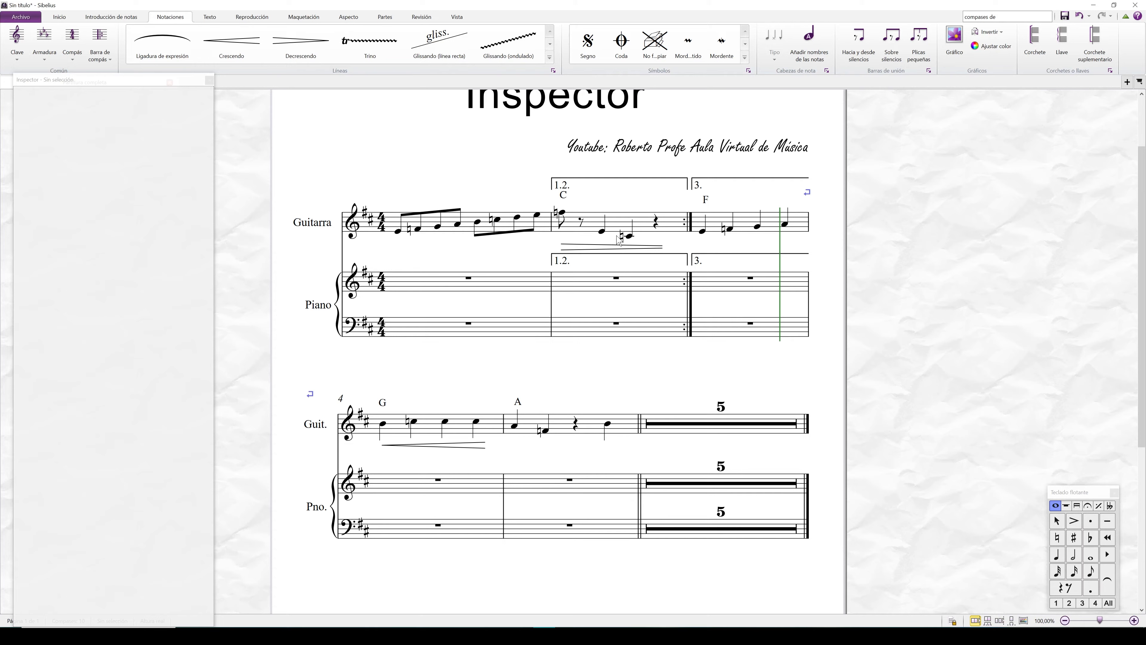
click(591, 235)
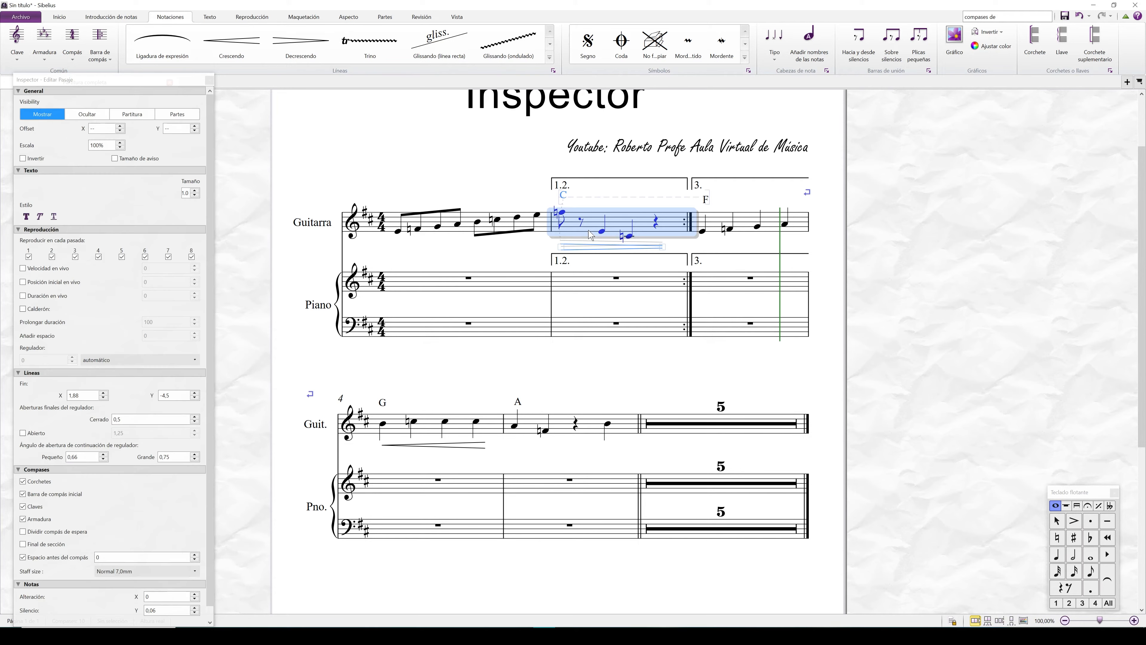
click(437, 223)
key(space)
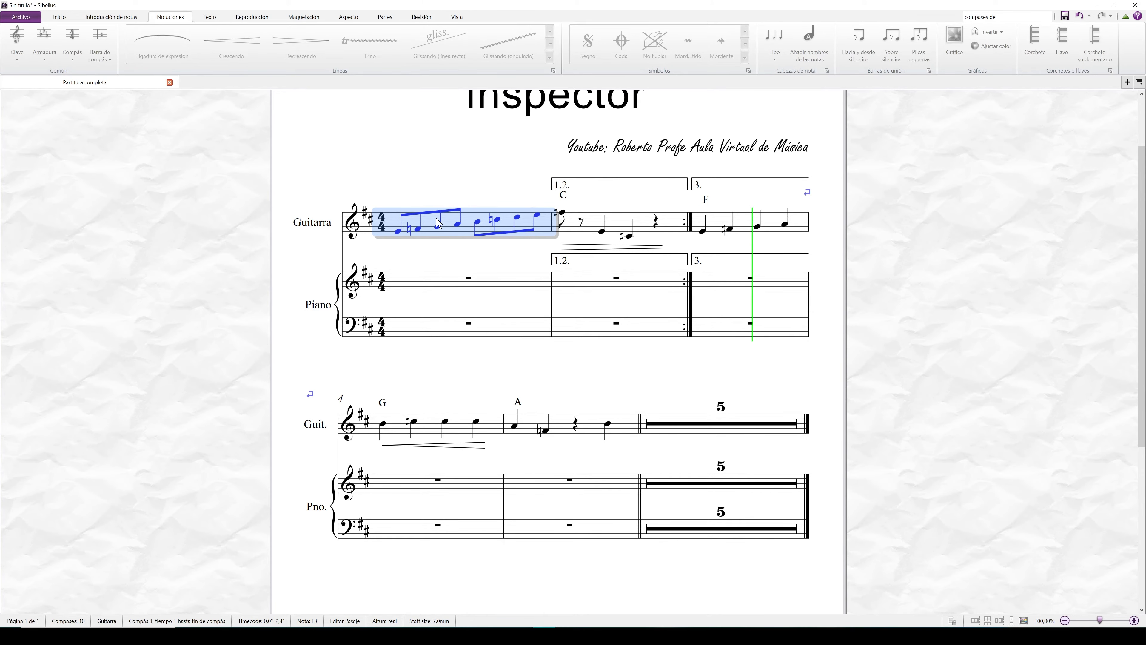
key(Escape)
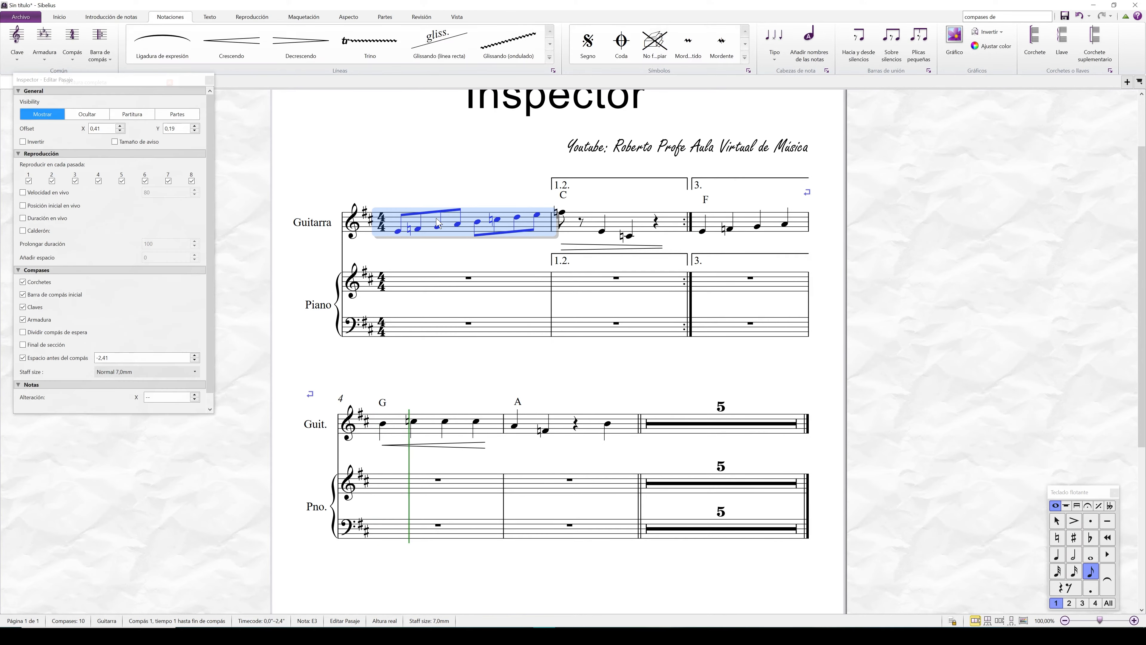
key(Escape)
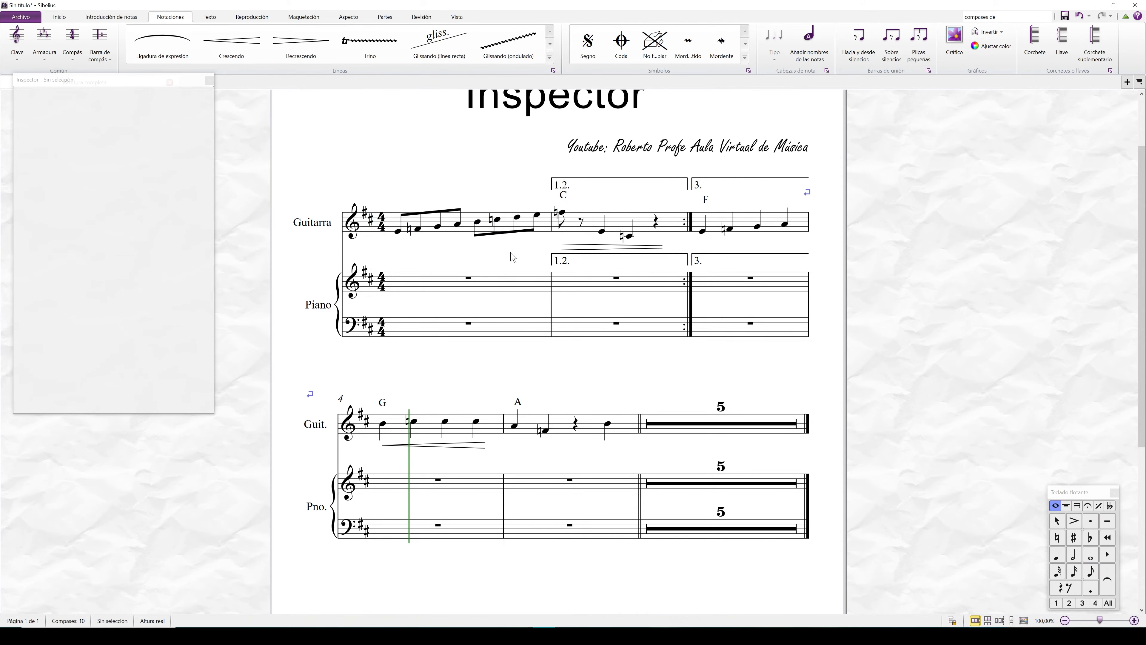
- Turn off playback on pass 2 for the guitar's second bar and play the score from the first bar
click(579, 233)
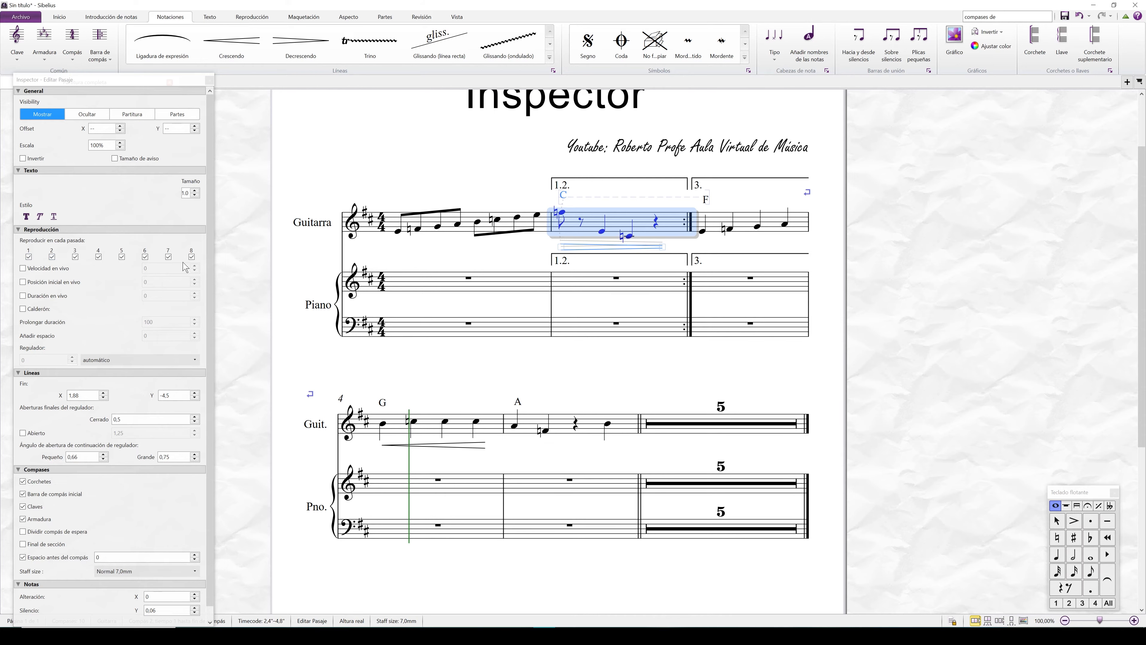
click(53, 257)
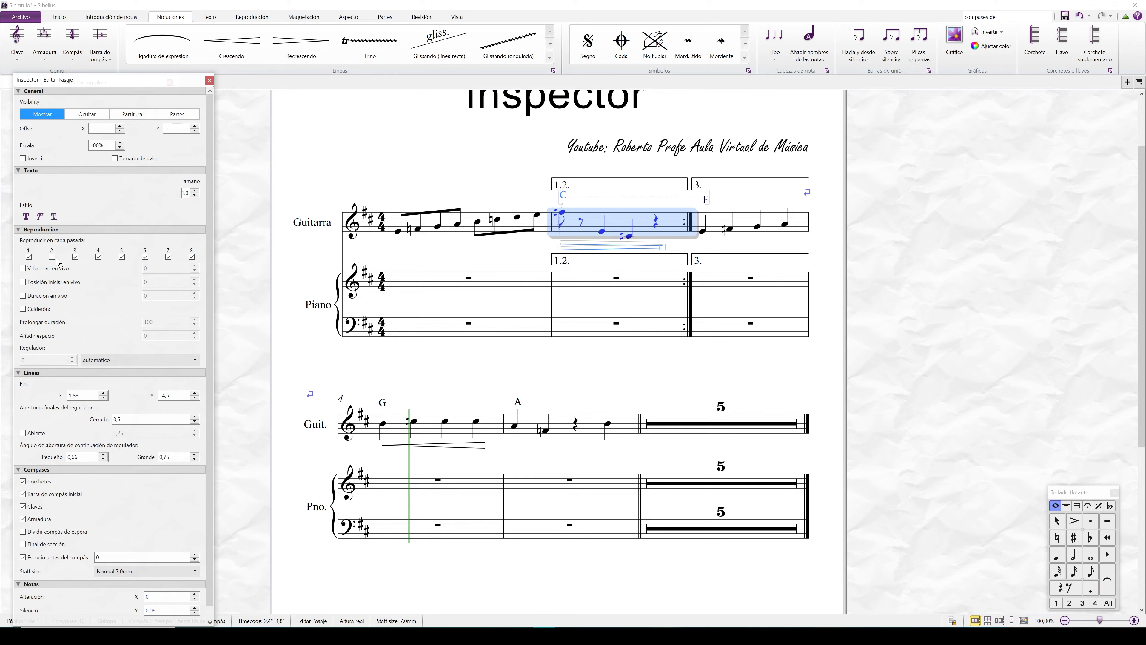
click(444, 229)
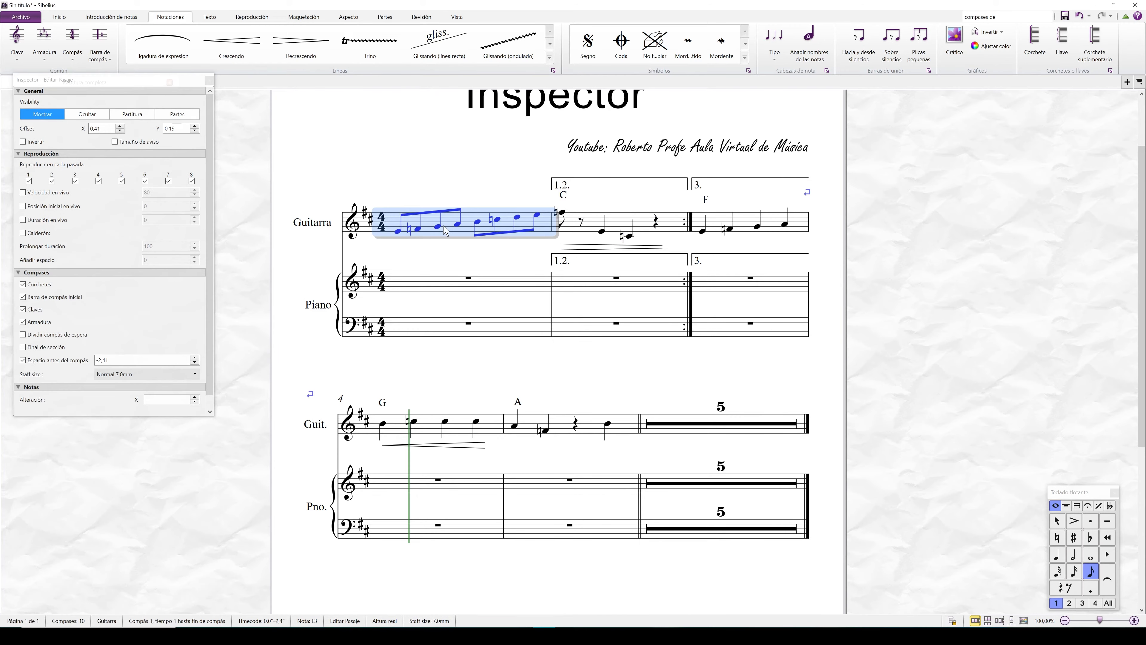
key(space)
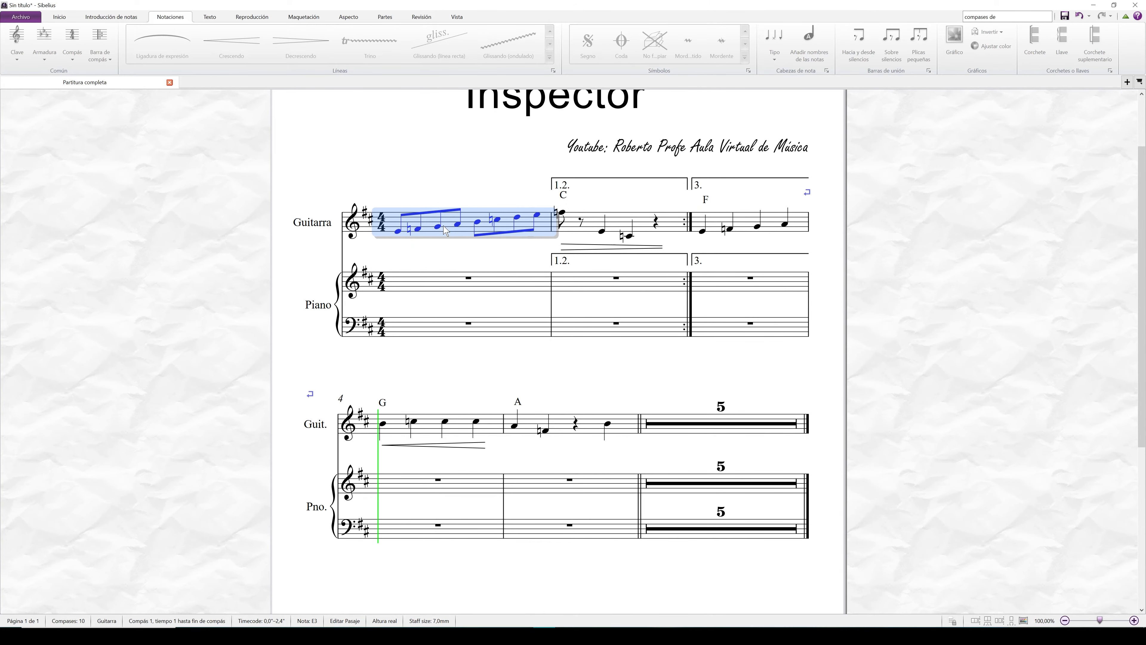
key(space)
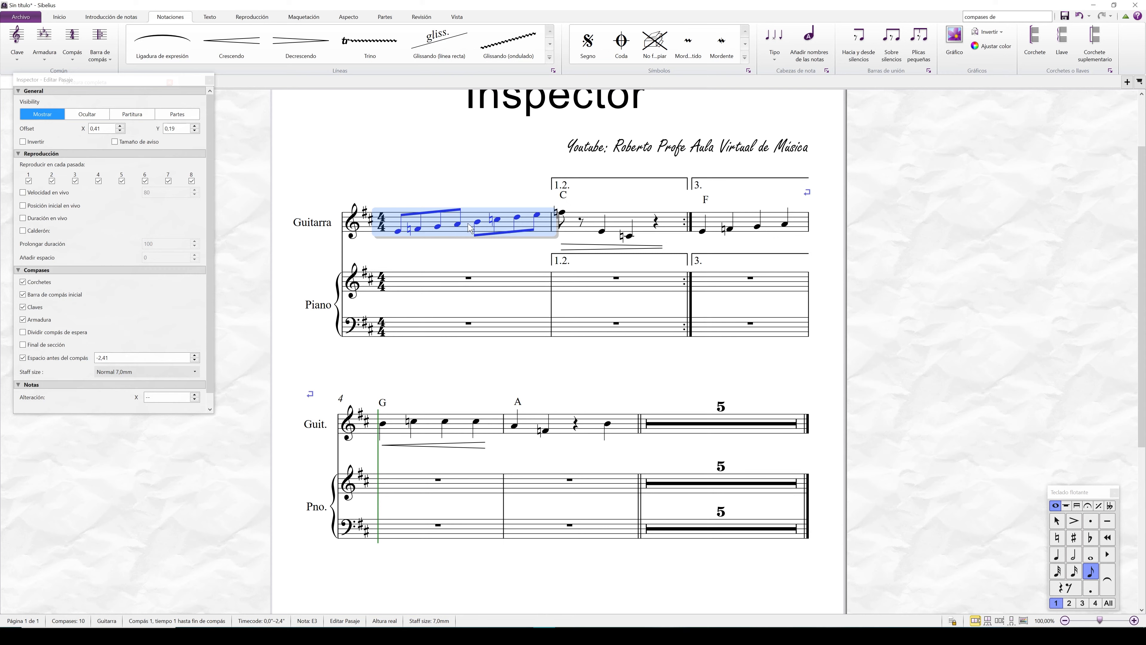
- Enable live velocity for the guitar's first bar and play the bar back
click(25, 196)
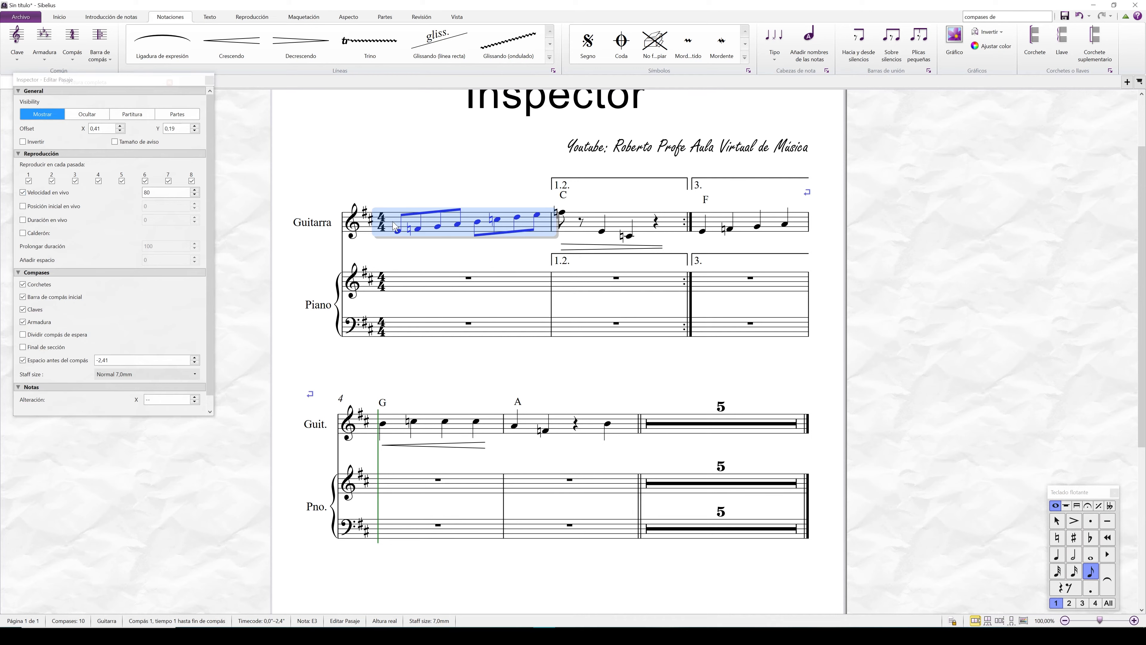
key(space)
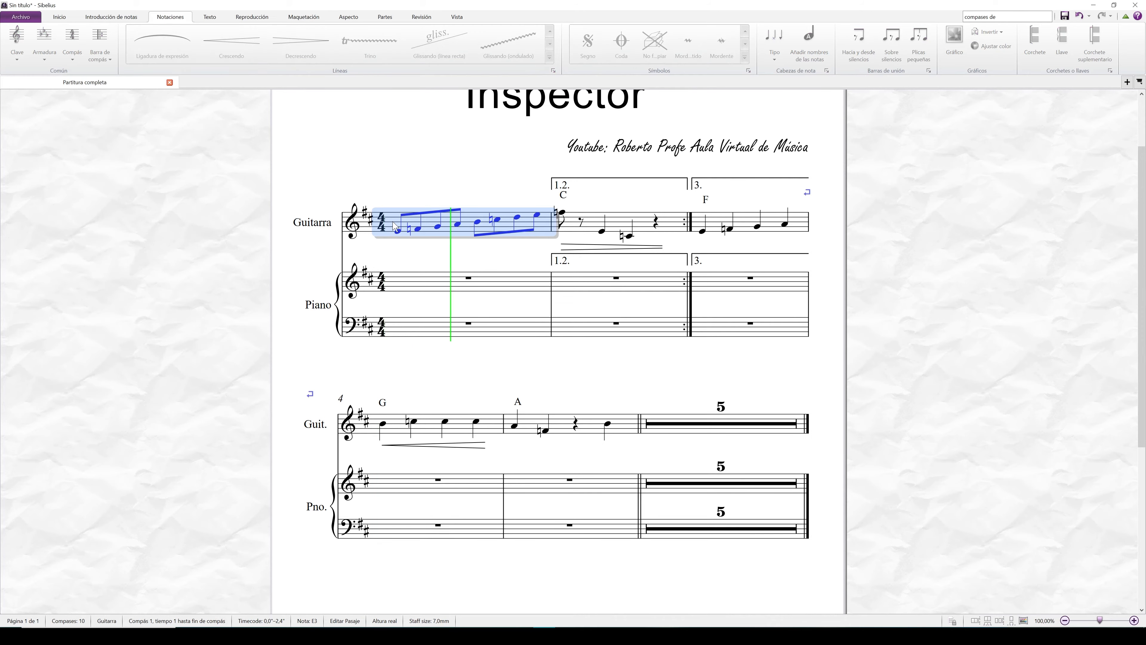
key(space)
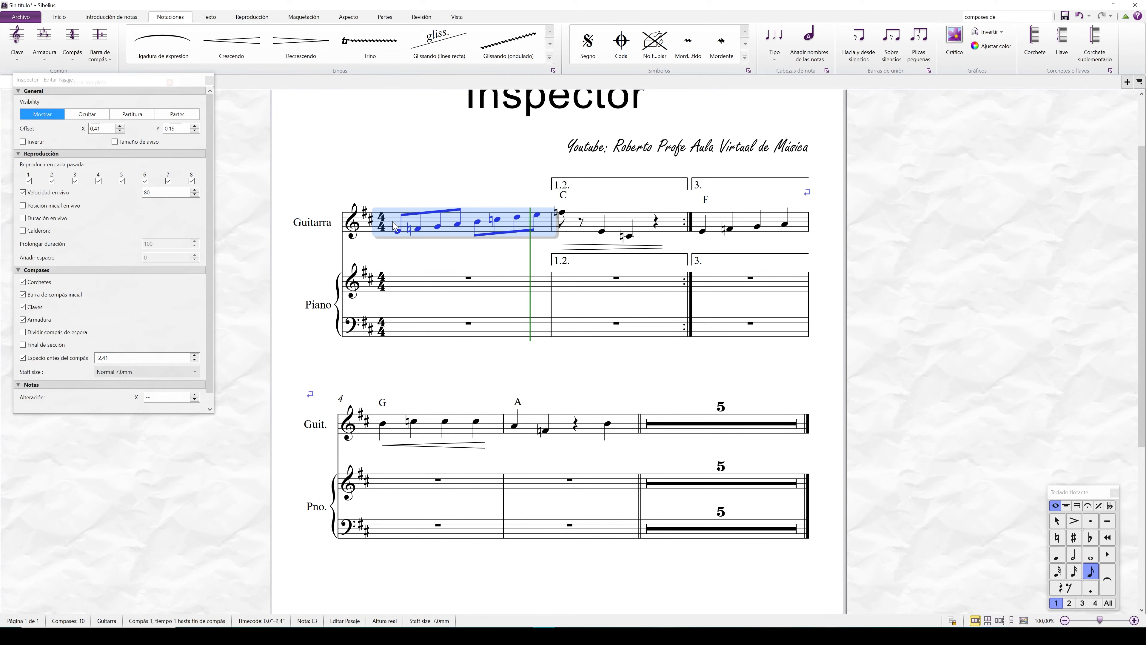
- Set the live velocity of the guitar's first bar to 100 and play the bar back
drag(157, 193, 78, 198)
text(100)
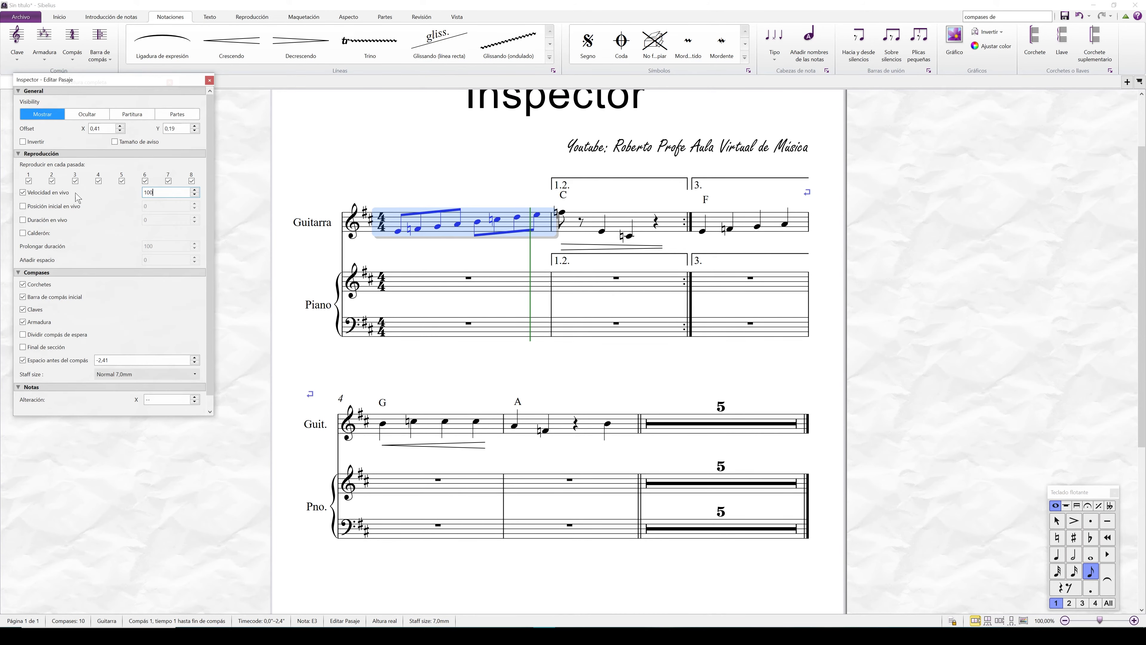
click(394, 228)
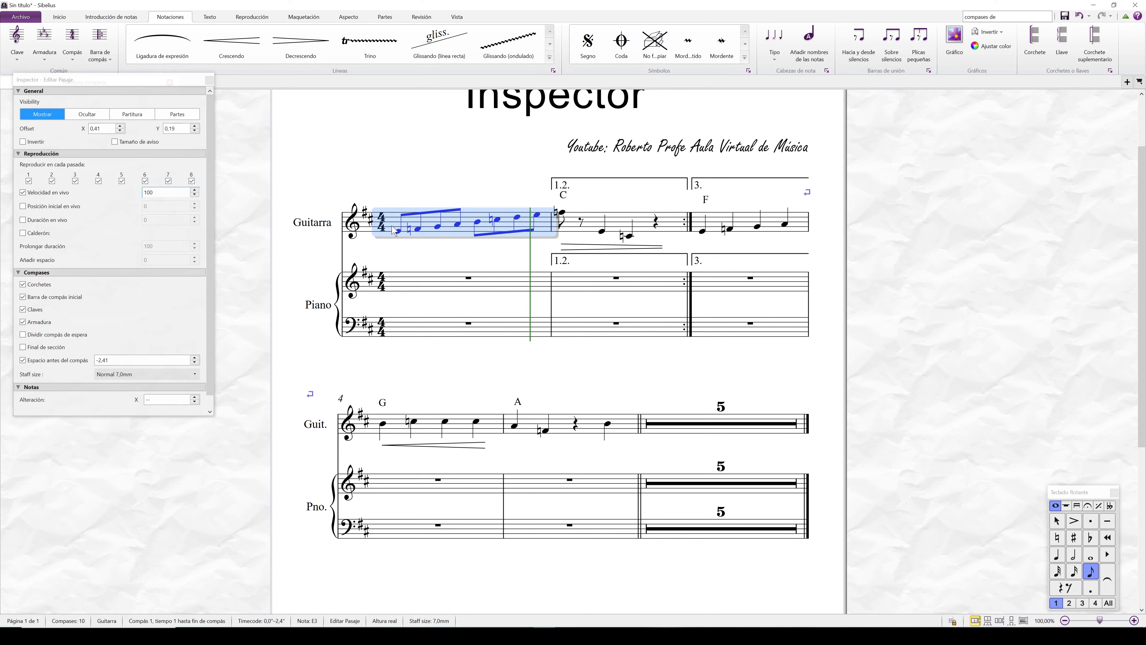
key(space)
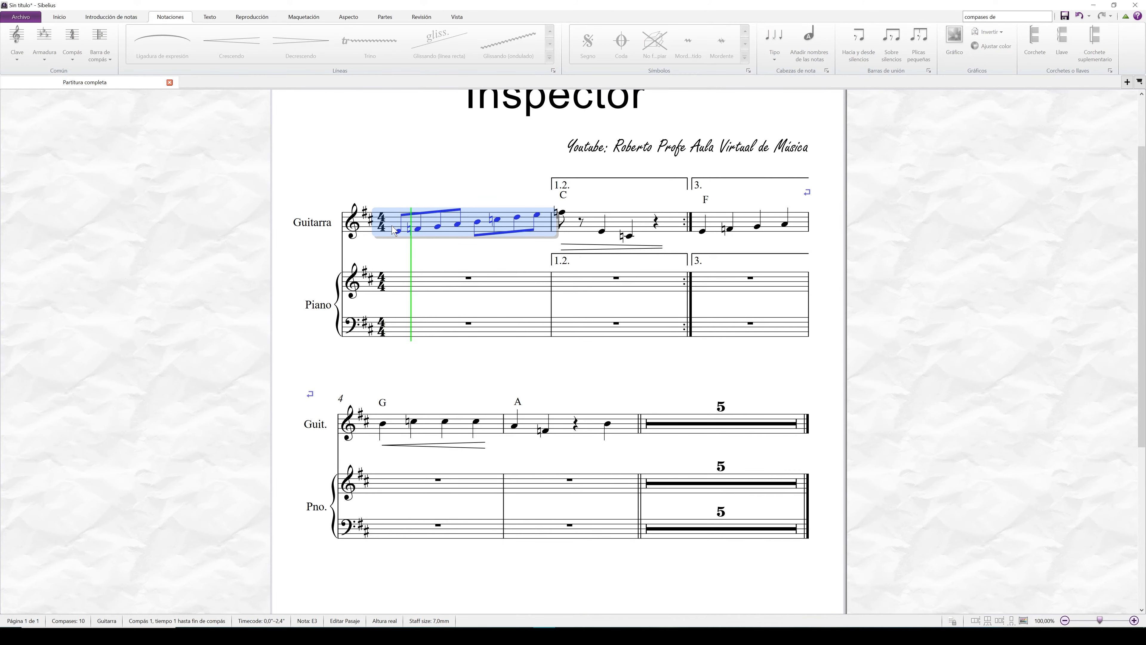
key(space)
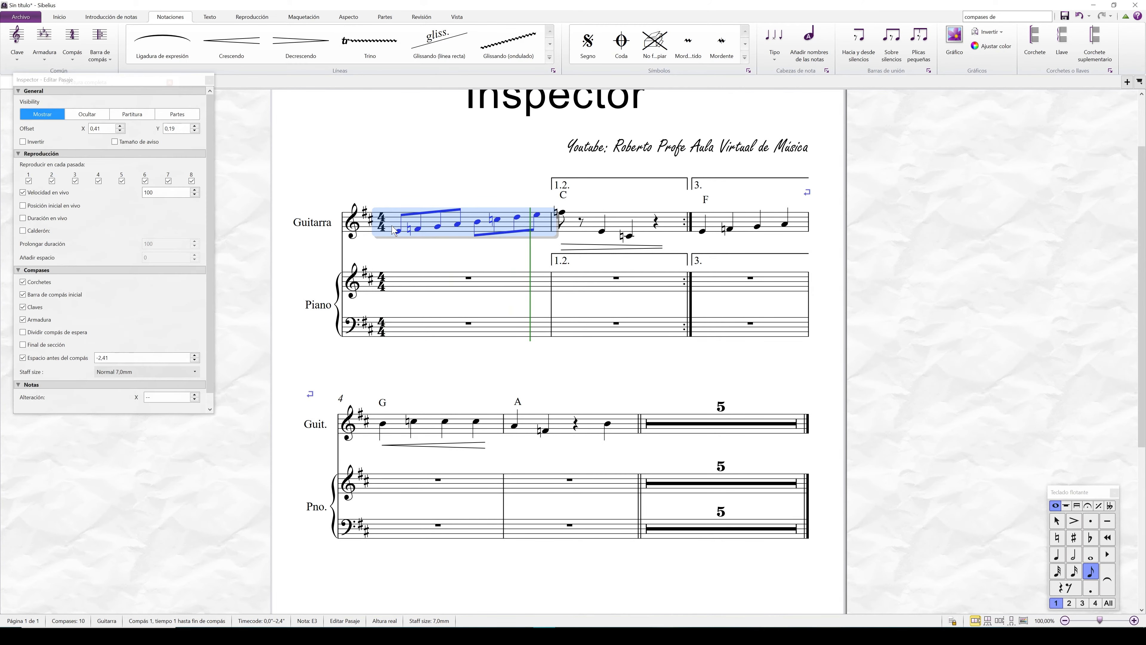
- Set the live velocity of the guitar's first bar to 80, check it on a single note and start playback
click(145, 192)
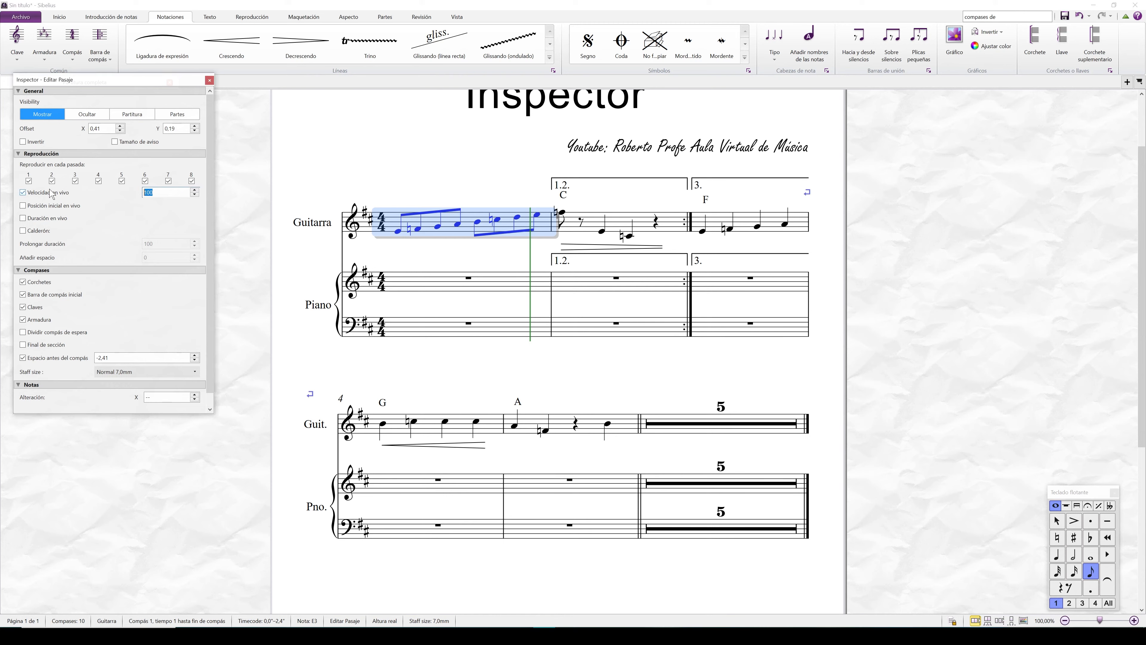
text(80)
click(452, 258)
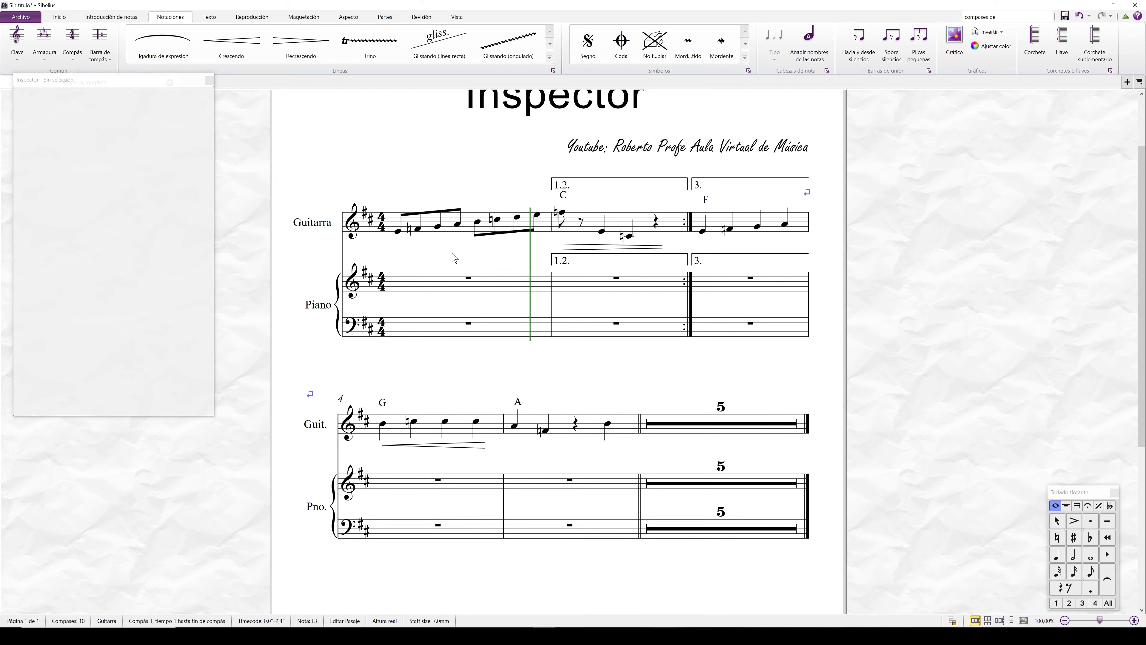
click(458, 224)
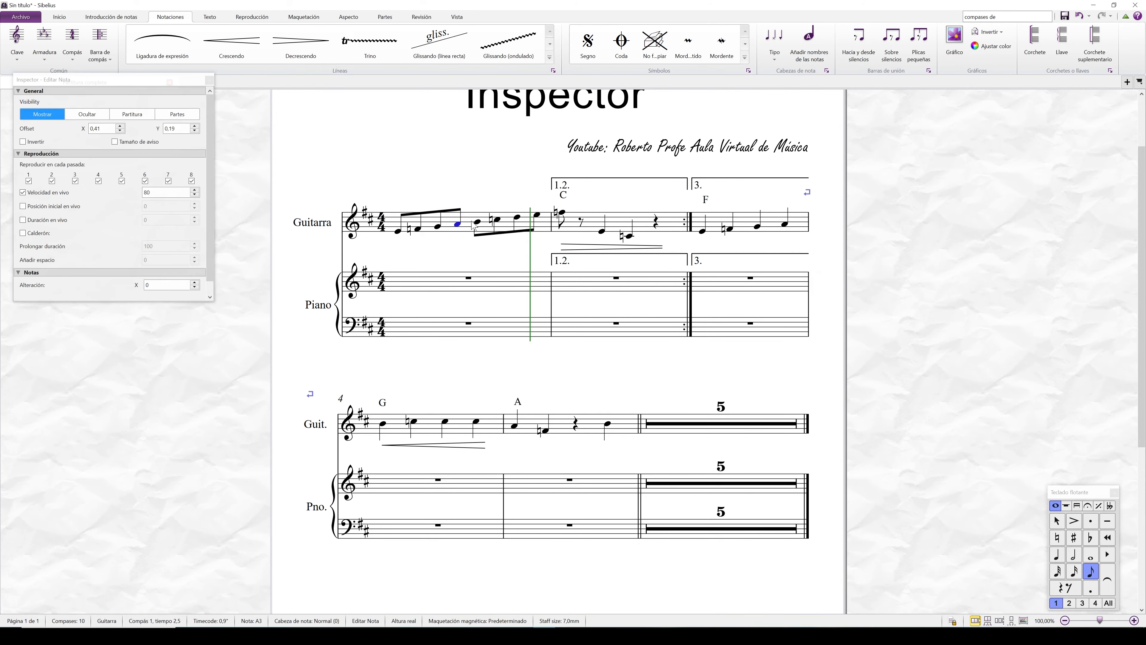
click(470, 223)
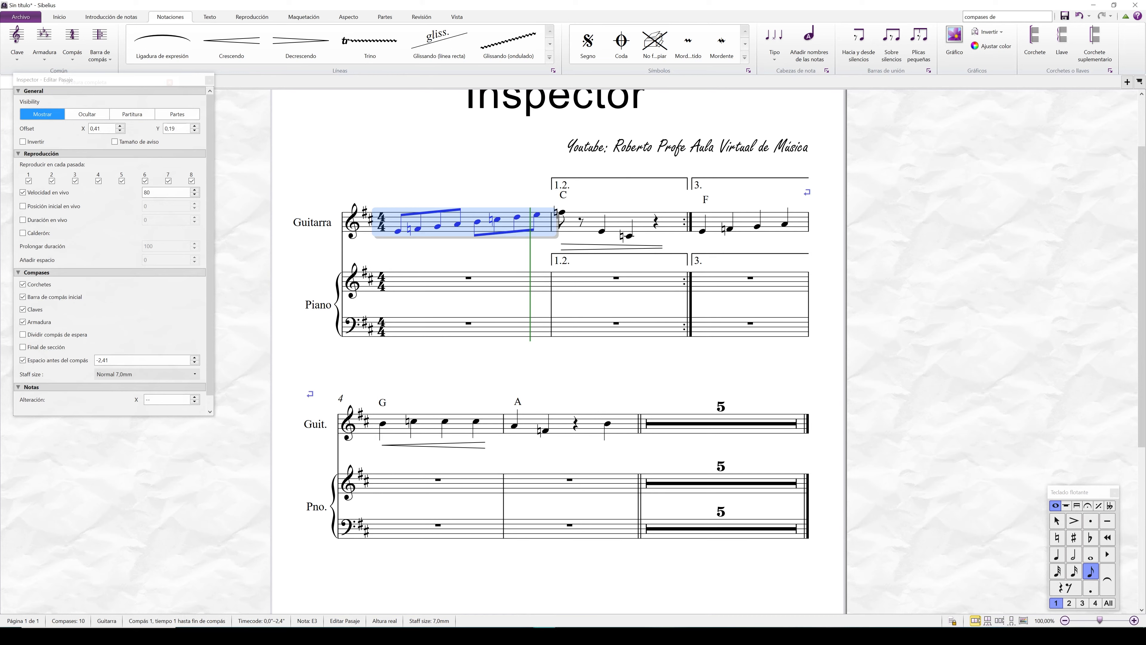
click(475, 252)
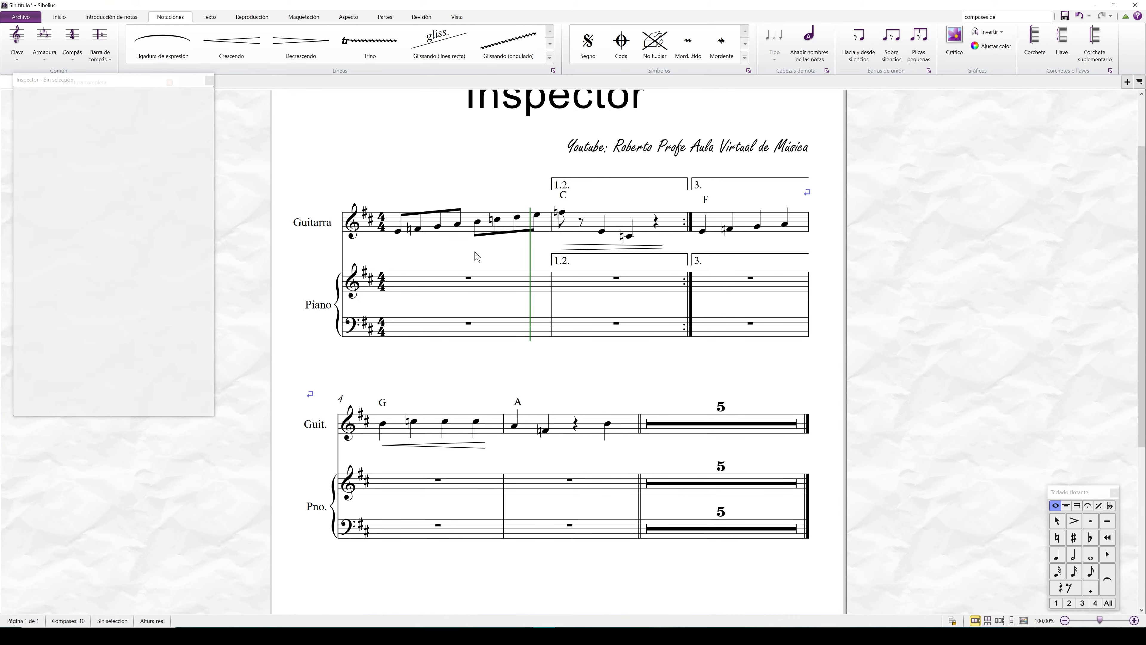
click(467, 232)
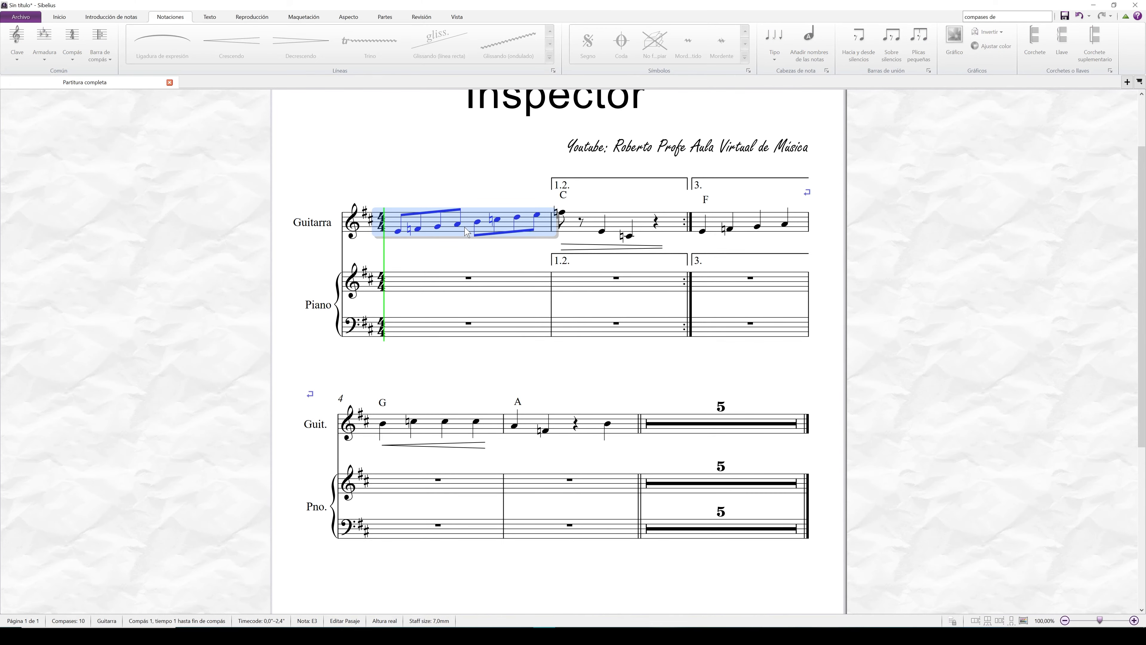
key(Escape)
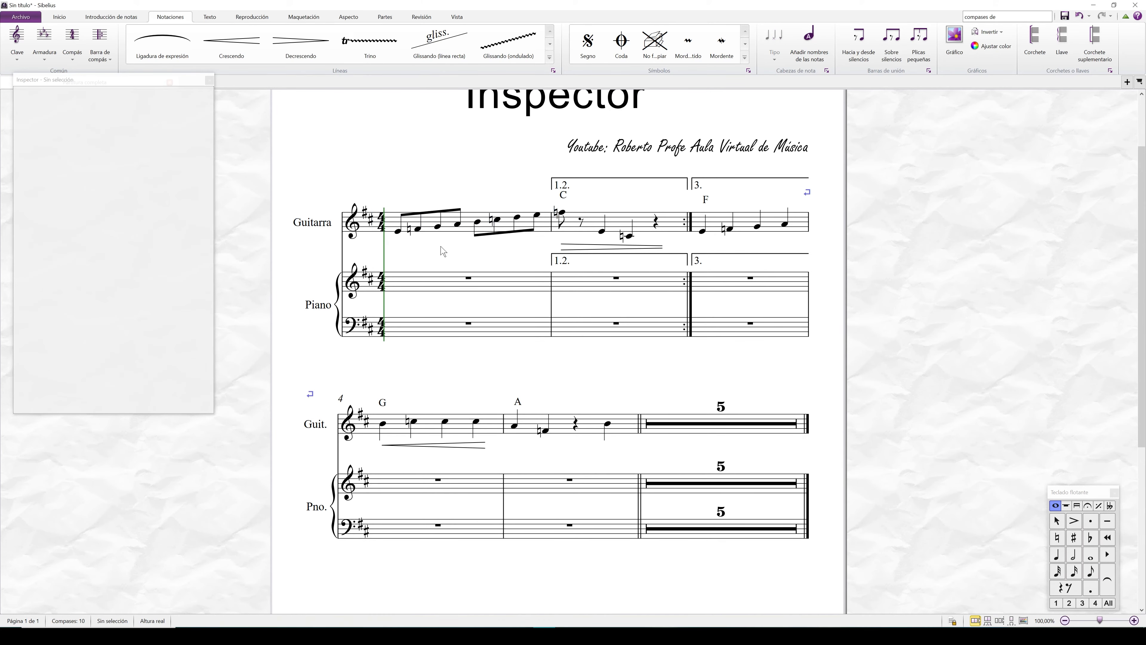
- Enable the live start position for the guitar's first bar, set it to 100 and play the bar back
click(464, 234)
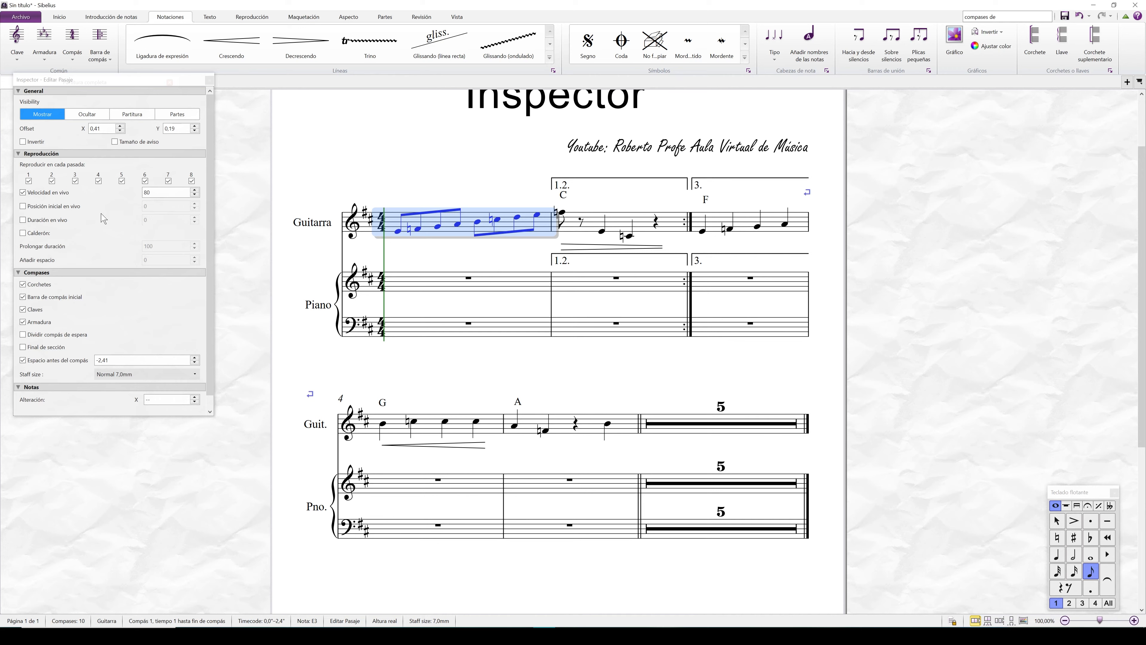
click(24, 207)
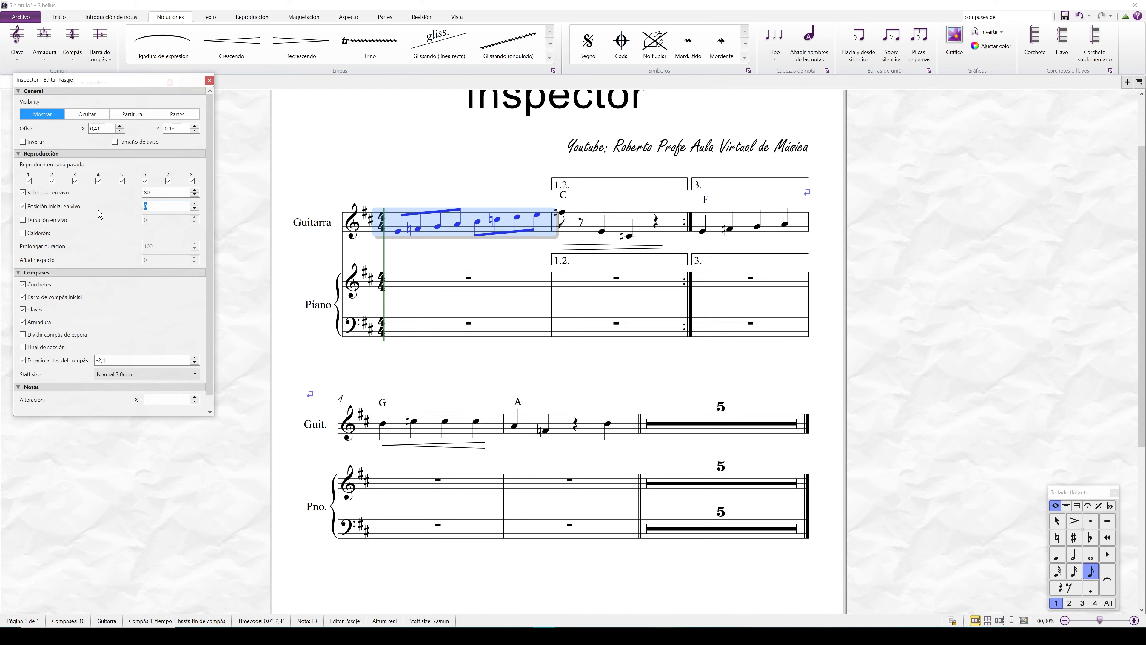
text(100)
key(Return)
key(space)
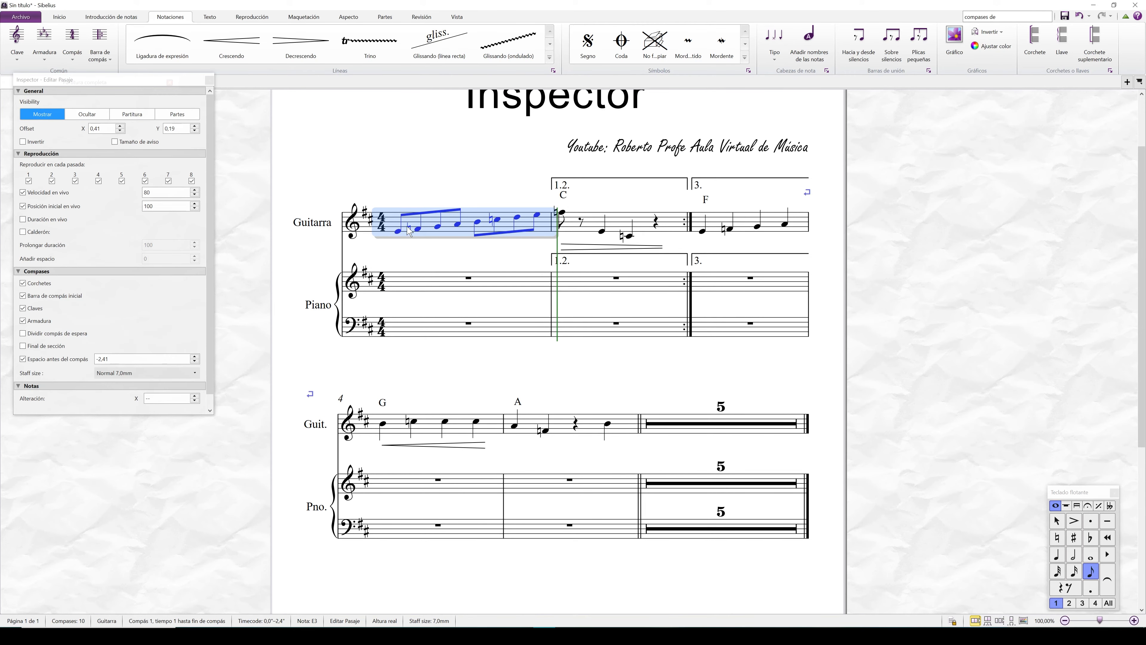
- Set the live start position of the guitar's first bar to 0, enable its live duration and play the bar back
double_click(154, 206)
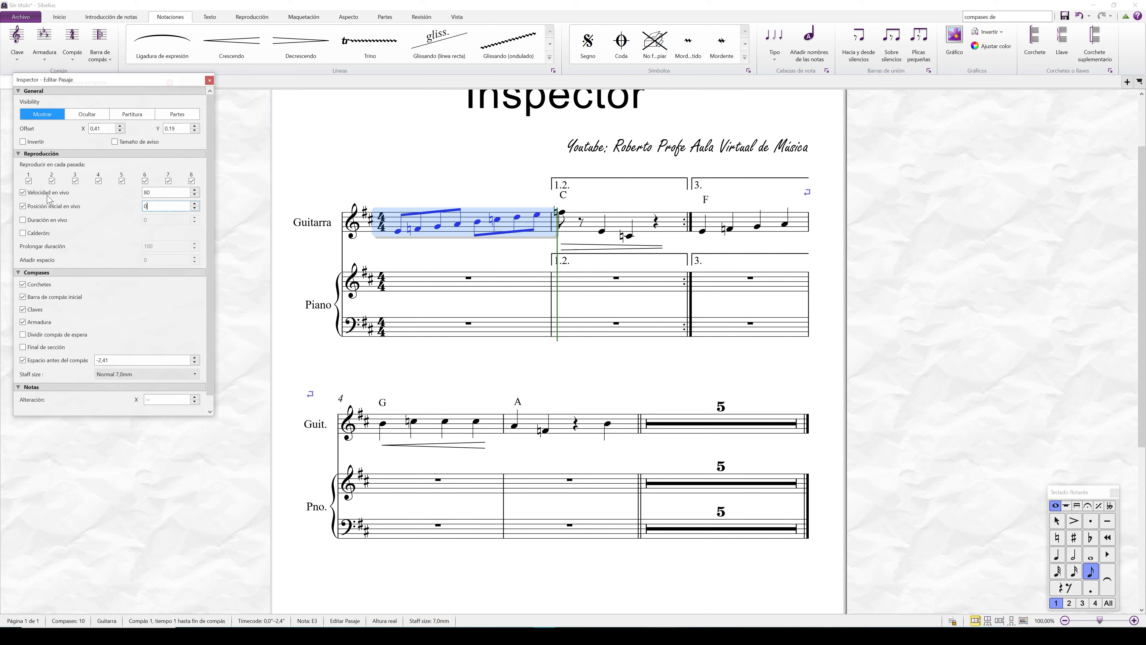
text(0)
click(23, 220)
key(space)
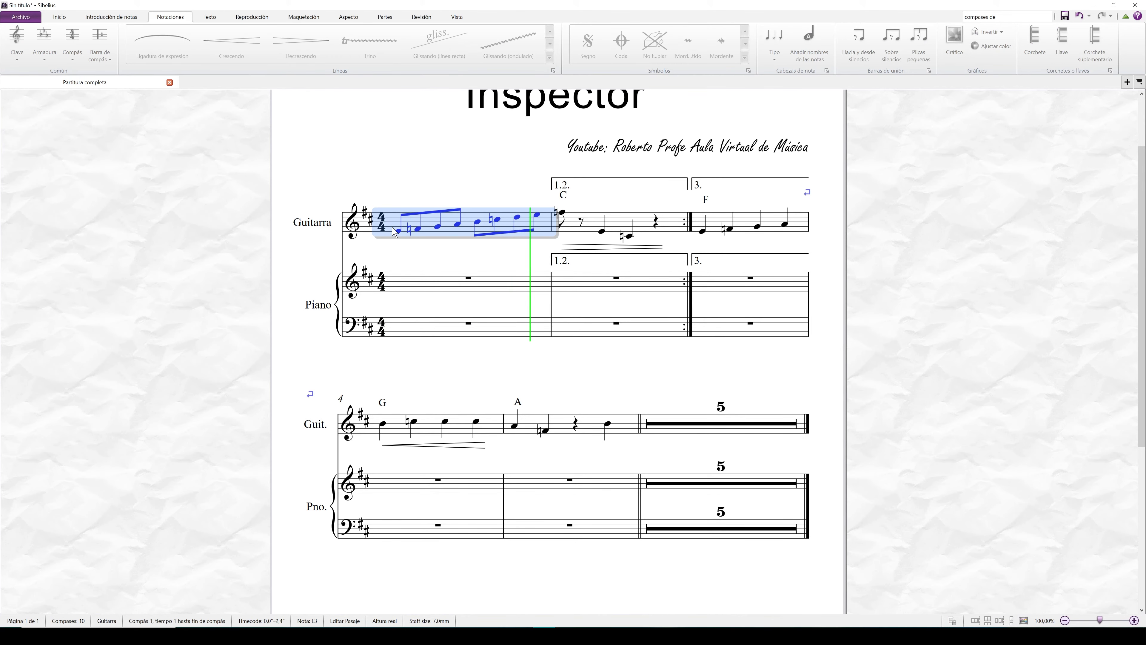
key(space)
- Set the live duration of the guitar's first bar to 200 and play back from its first note
double_click(149, 220)
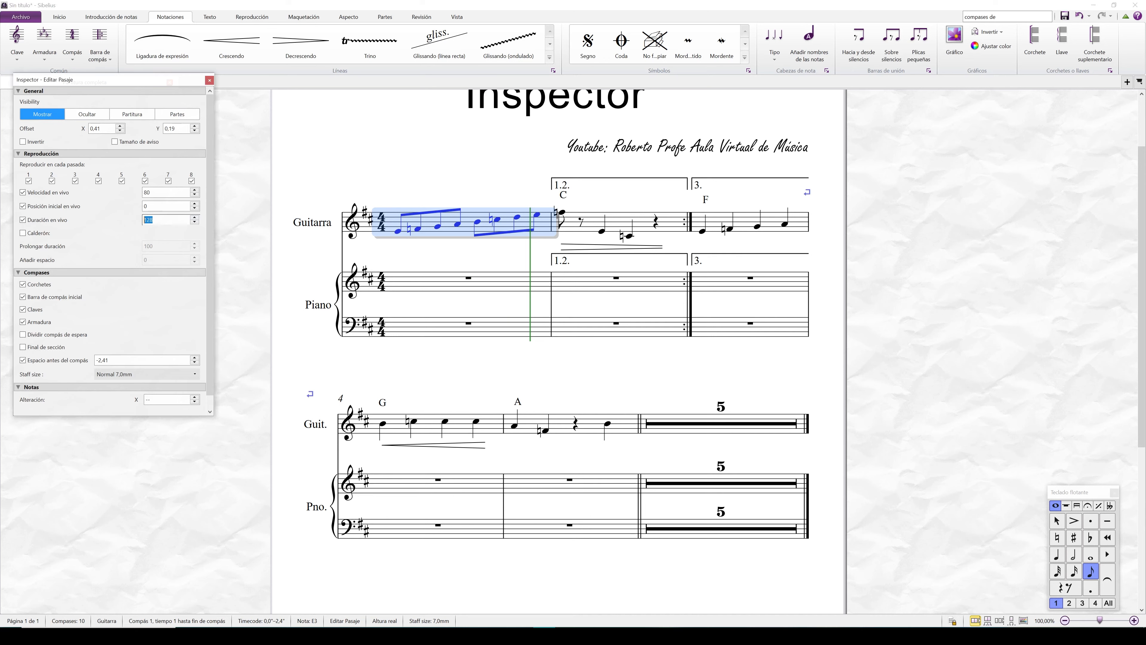
text(200)
click(398, 232)
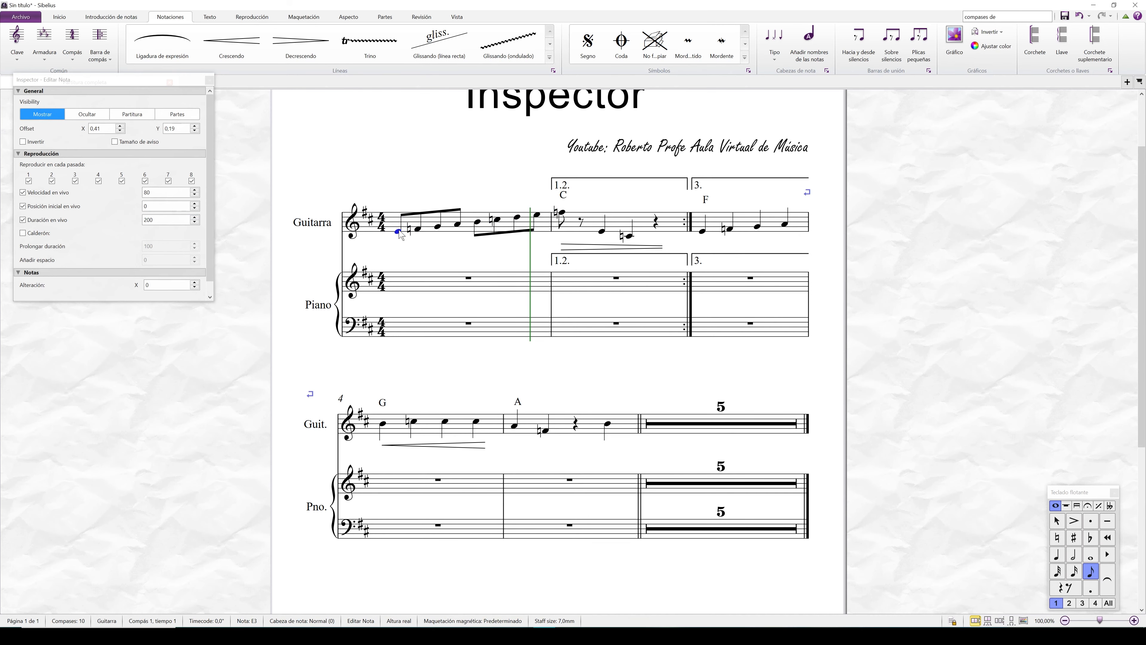
key(p)
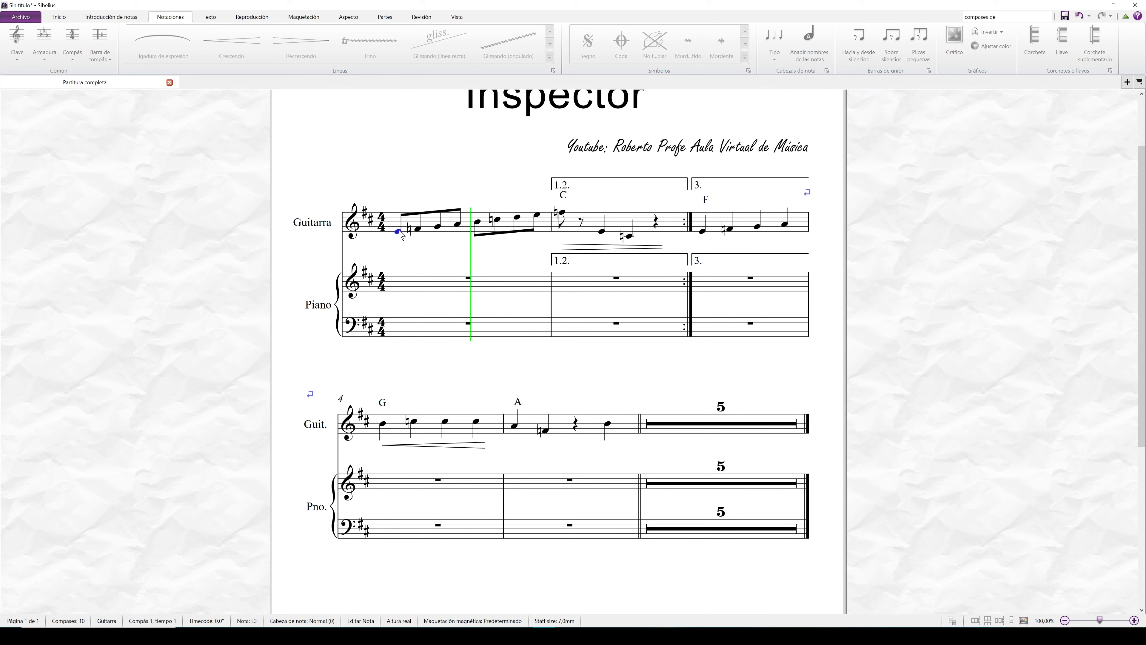
key(Escape)
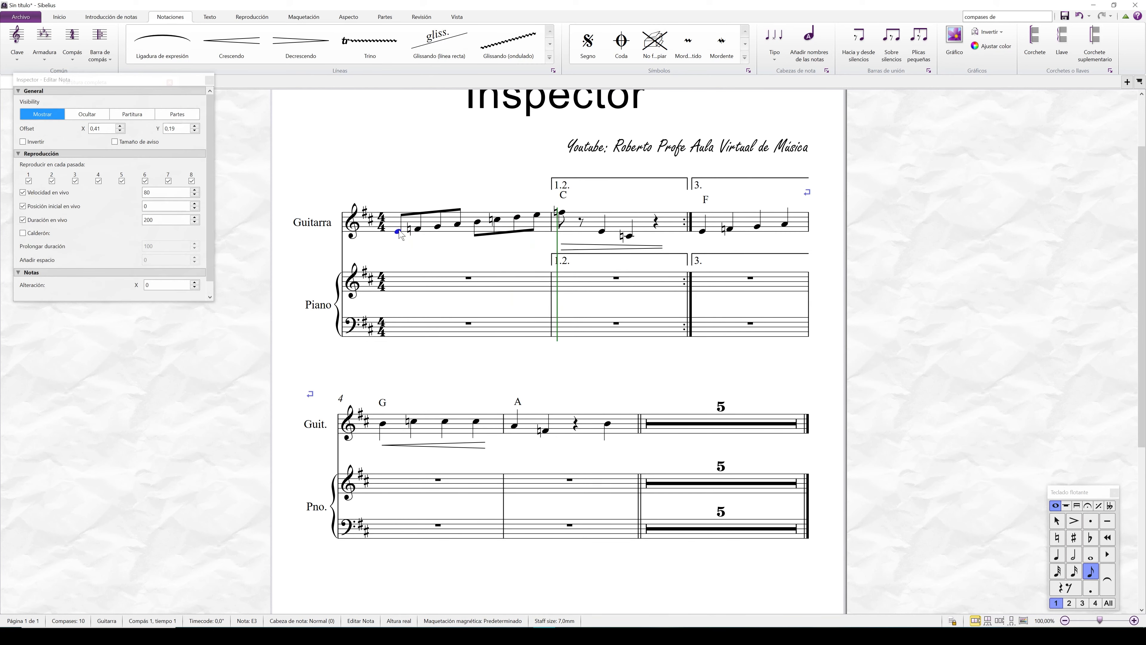
- Set the live duration of the guitar's first bar to 128, then disable its live duration, live start position and live velocity
click(406, 224)
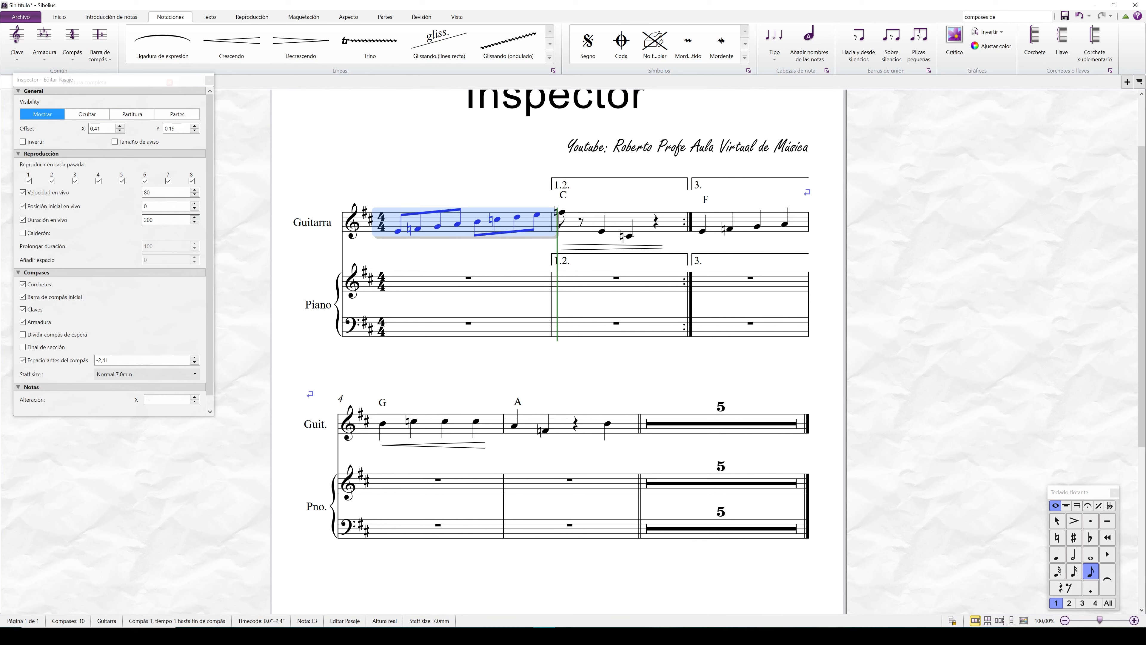
key(space)
click(166, 220)
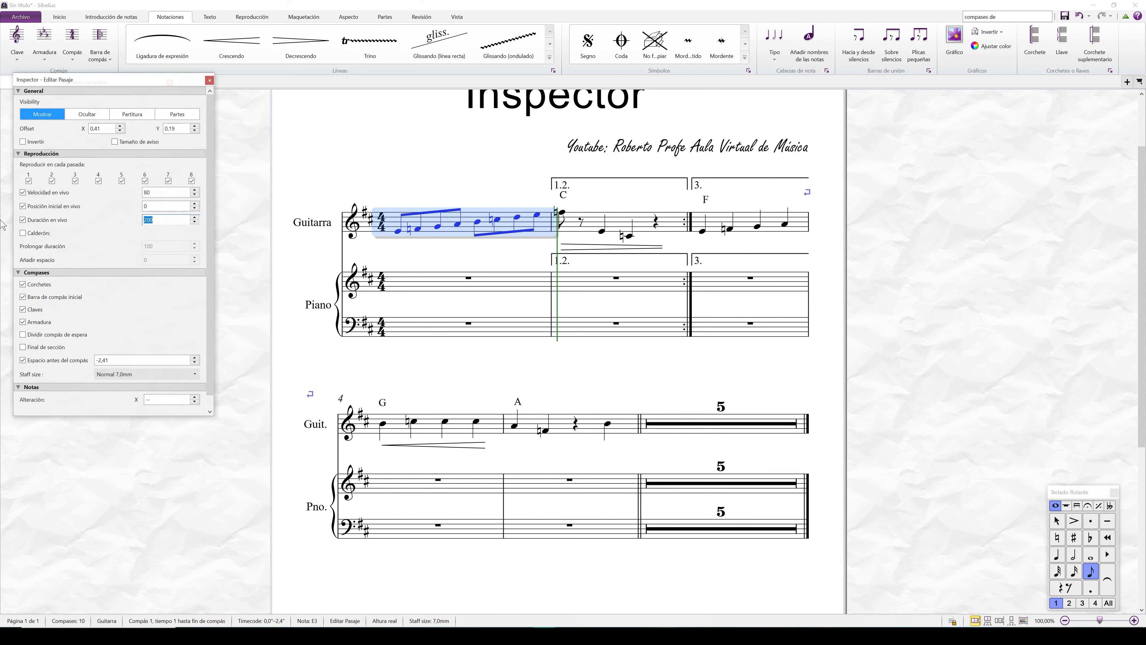
text(128)
click(23, 219)
click(23, 206)
click(23, 192)
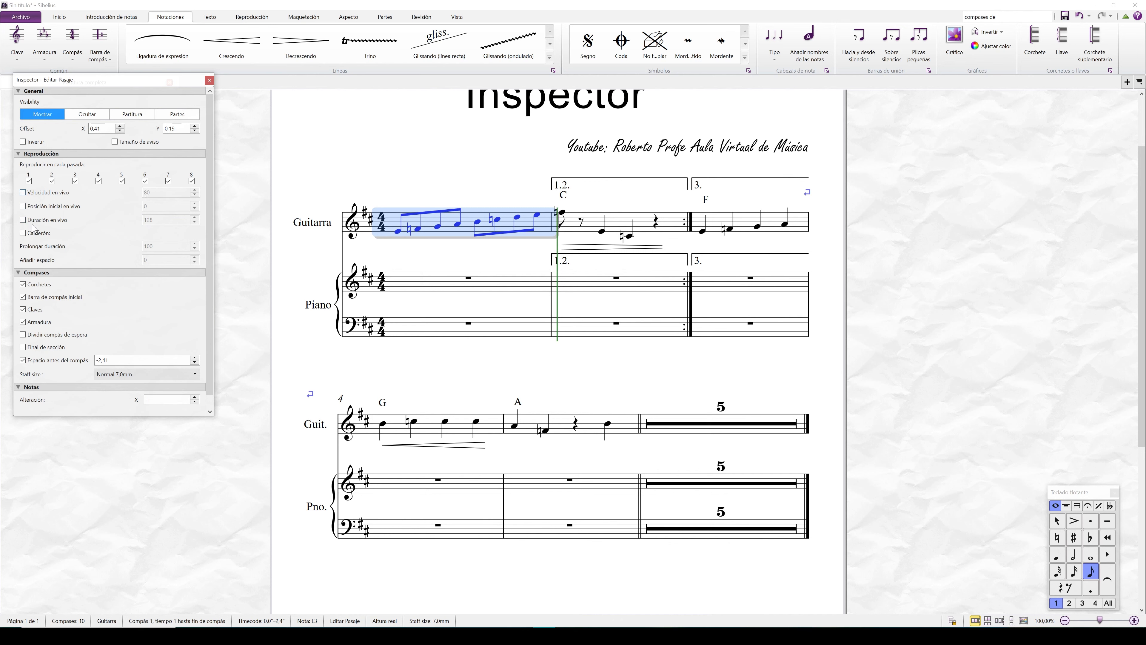
- Enable the fermata playback option for the guitar's first bar and review its lengthening and added-gap settings
click(23, 233)
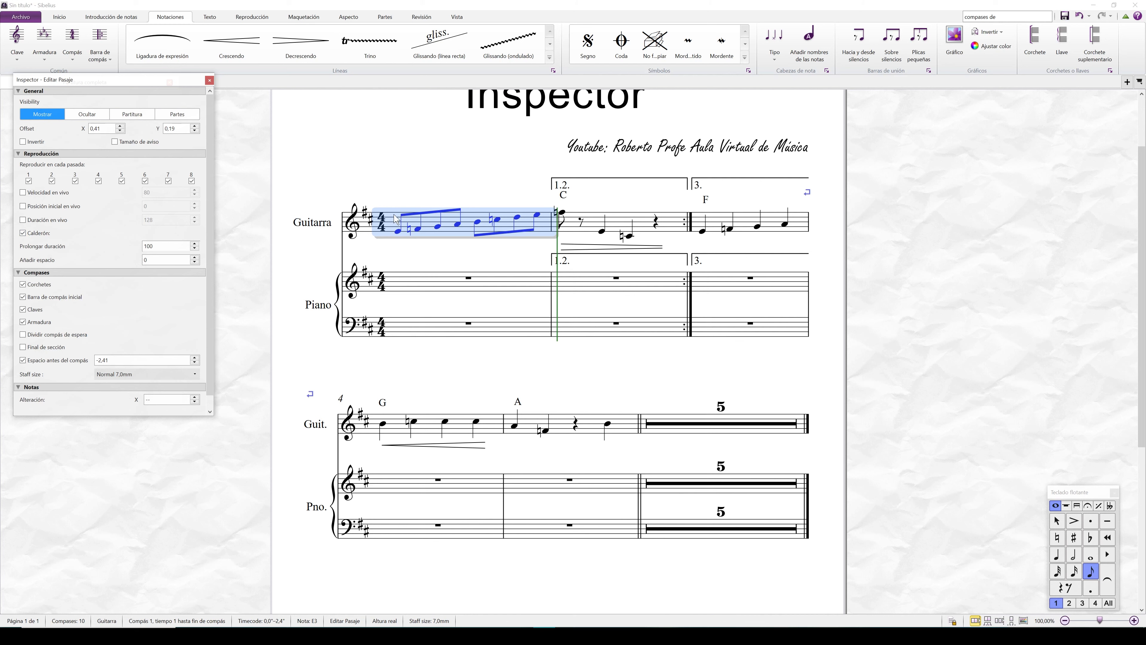
scroll(113, 271, down, 1)
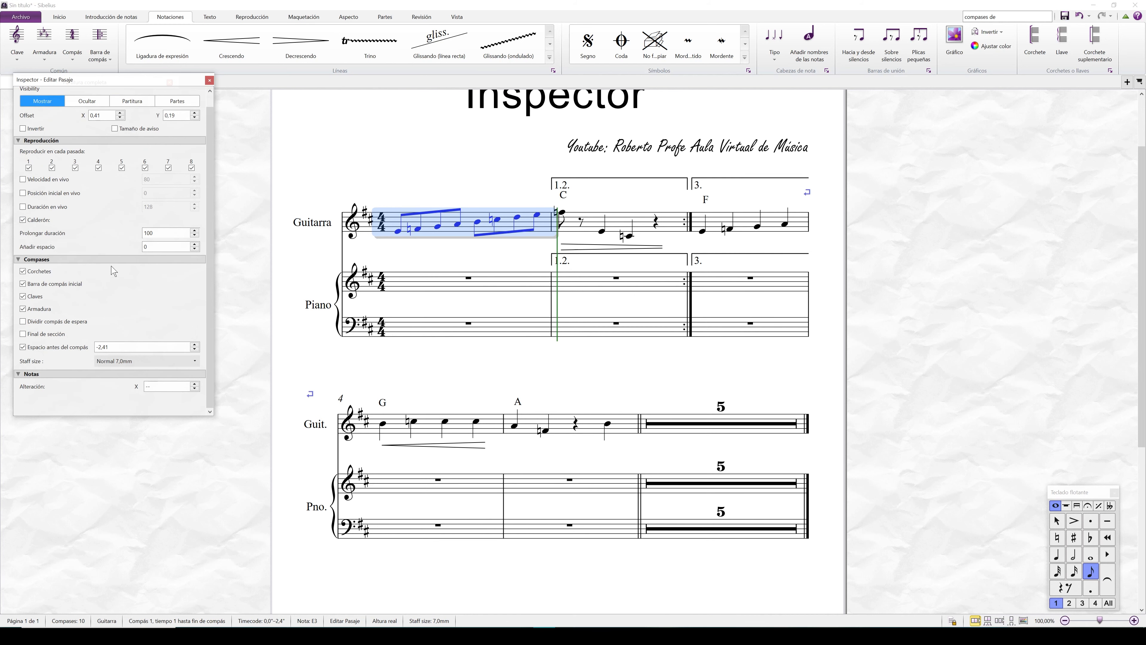
scroll(144, 273, up, 1)
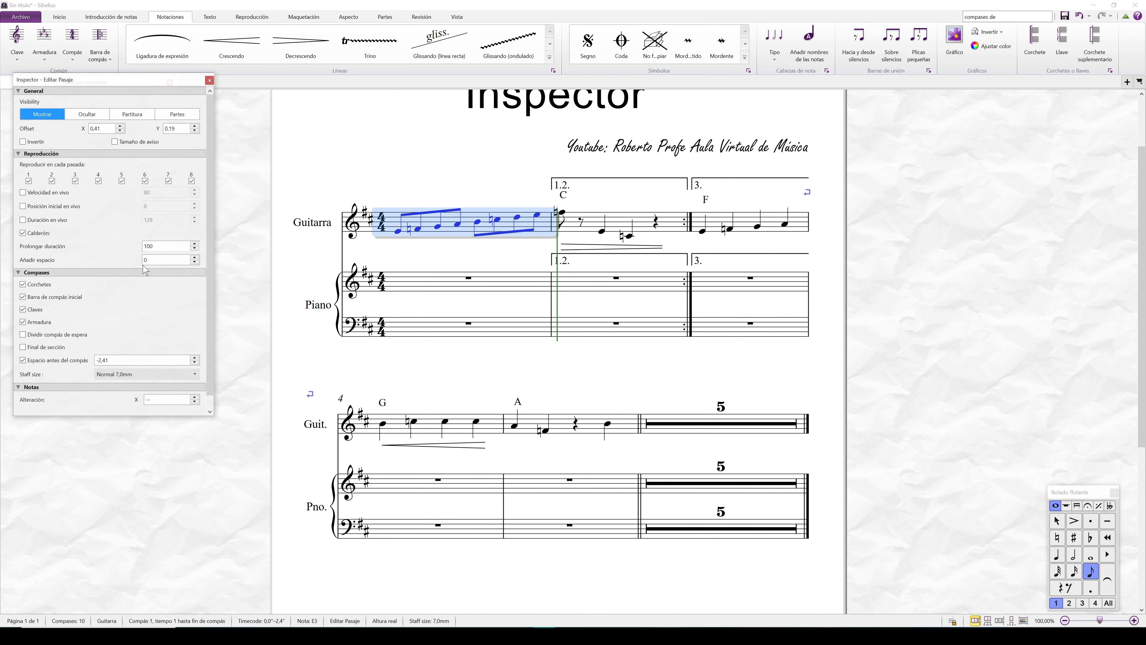
- Select the score title and enlarge the Inspector vertically to show more of its text options
click(535, 248)
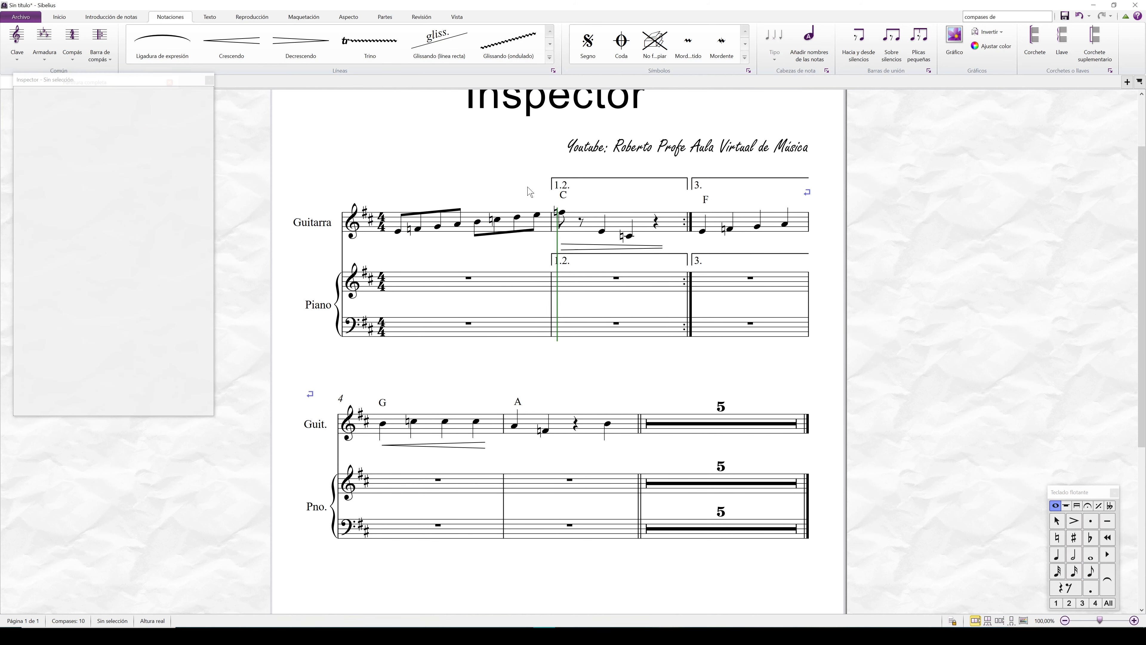
scroll(531, 192, up, 2)
click(544, 193)
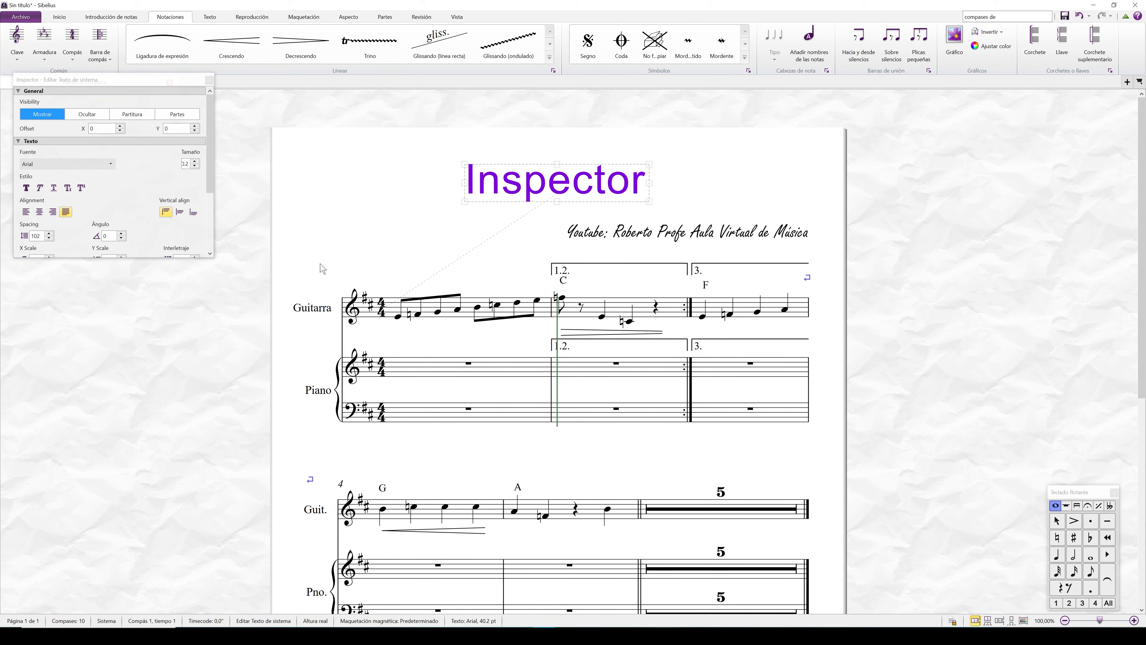
drag(162, 261, 142, 475)
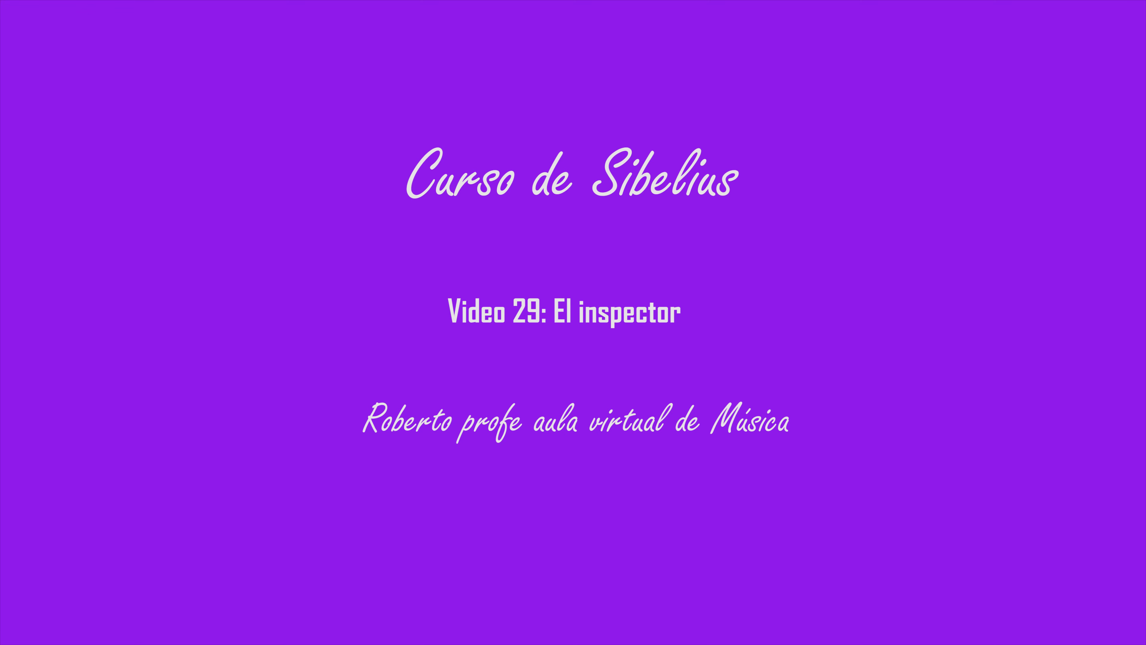